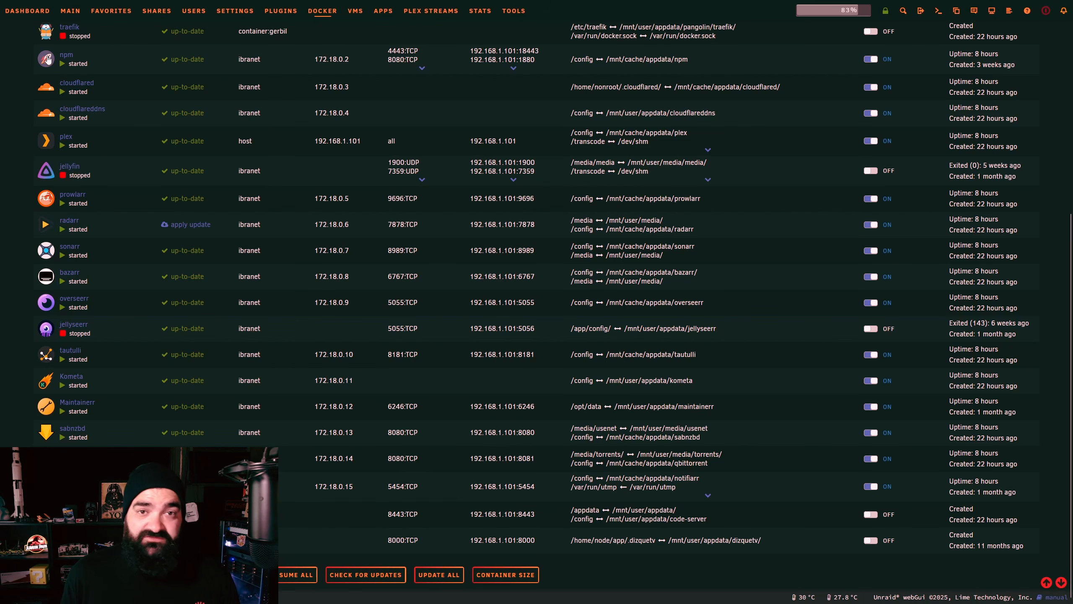
# Step: Scroll through the Docker tab's container list to review the installed containers
pyautogui.scroll(6, 47, 59)
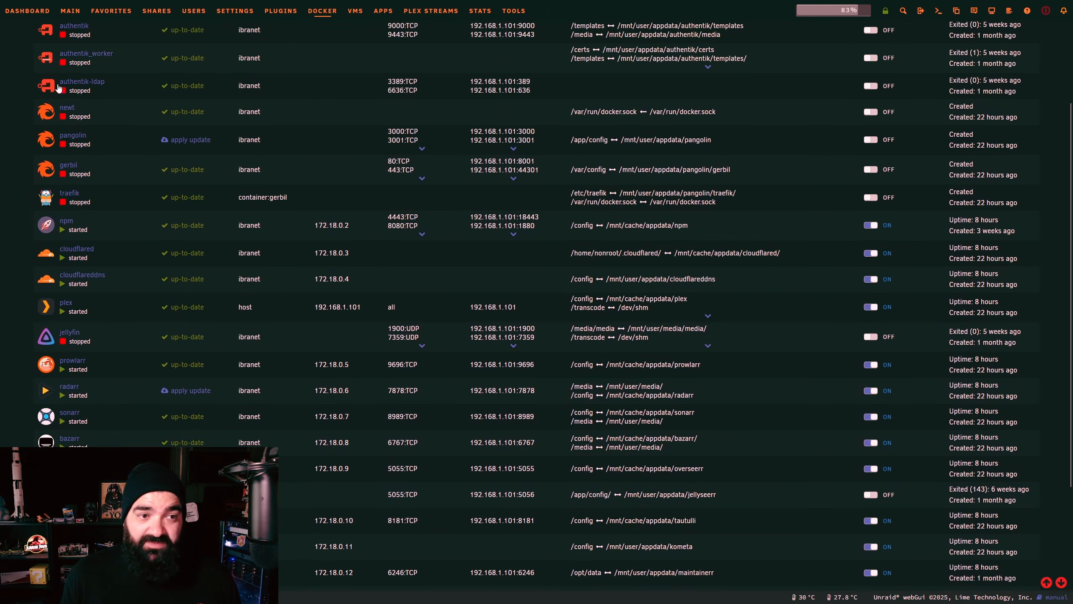
pyautogui.scroll(1, 63, 133)
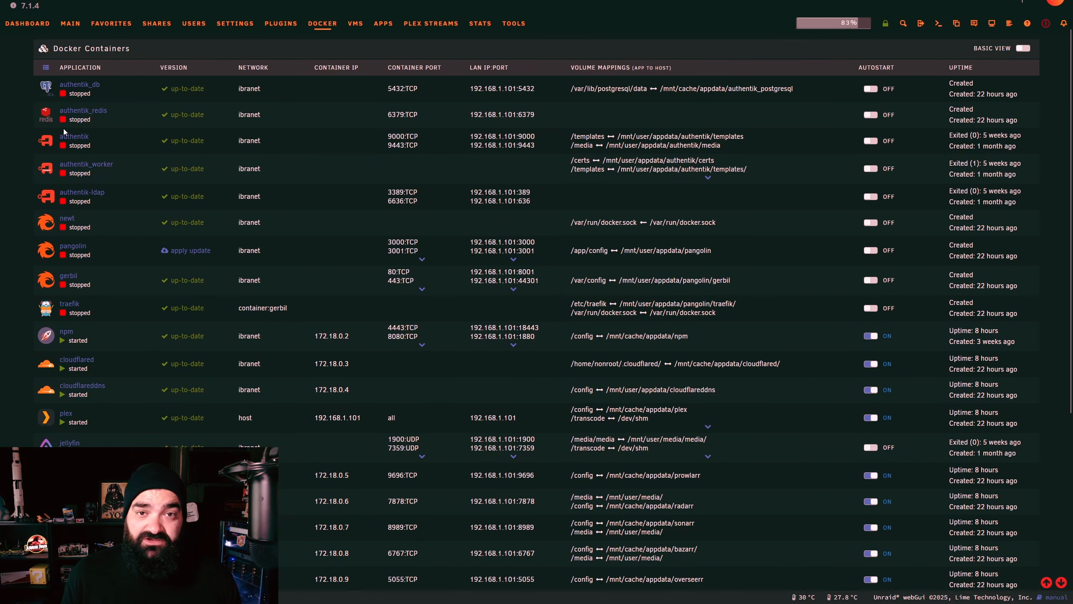
pyautogui.scroll(-5, 64, 132)
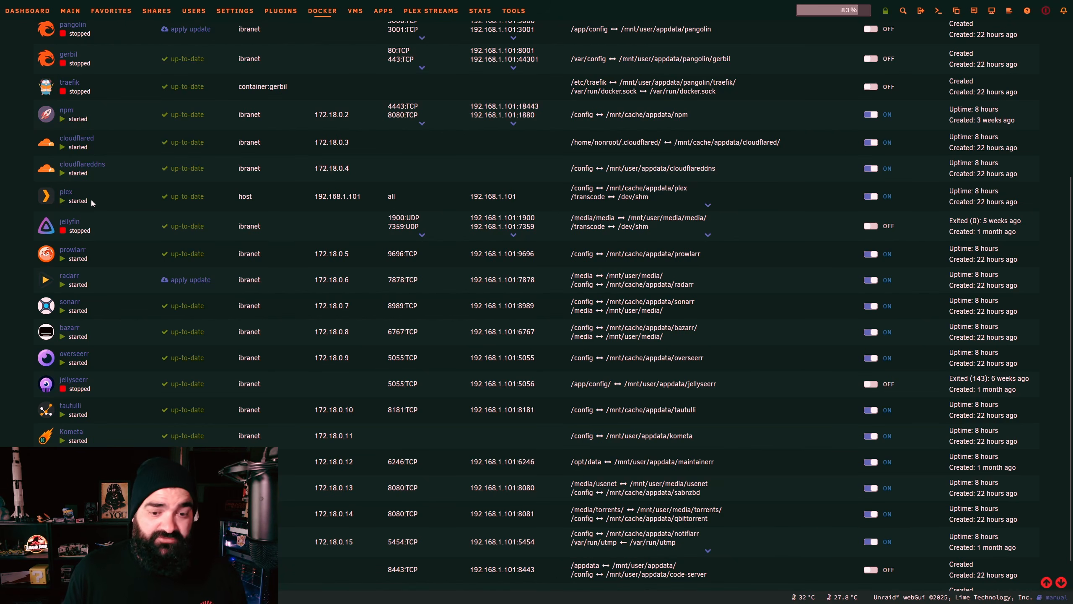
pyautogui.scroll(-2, 82, 256)
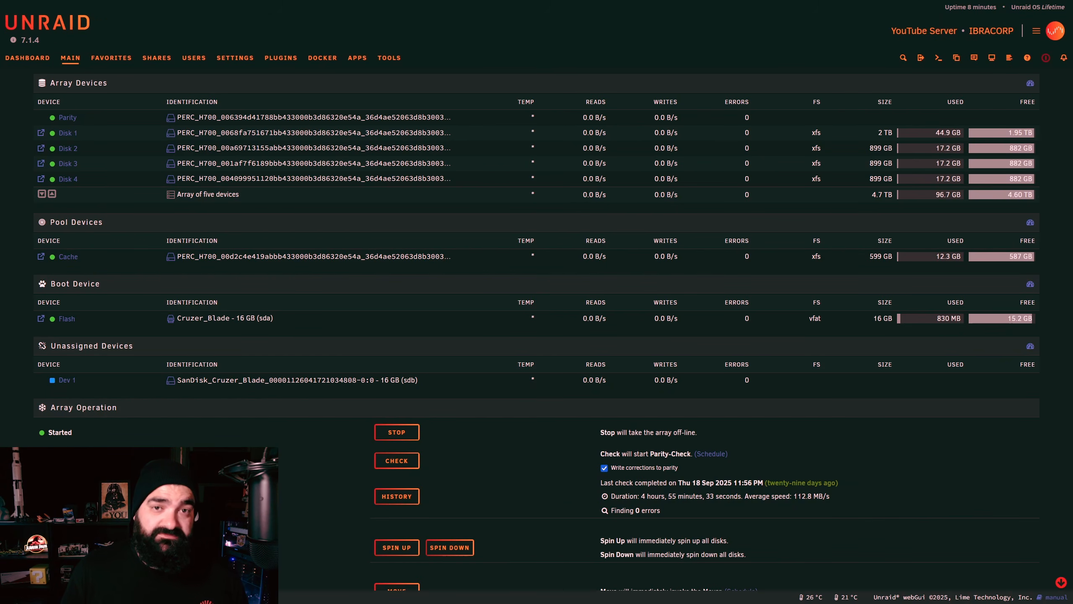
# Step: Set Enable Docker to No in Settings > Docker and apply it to stop the service
pyautogui.click(337, 59)
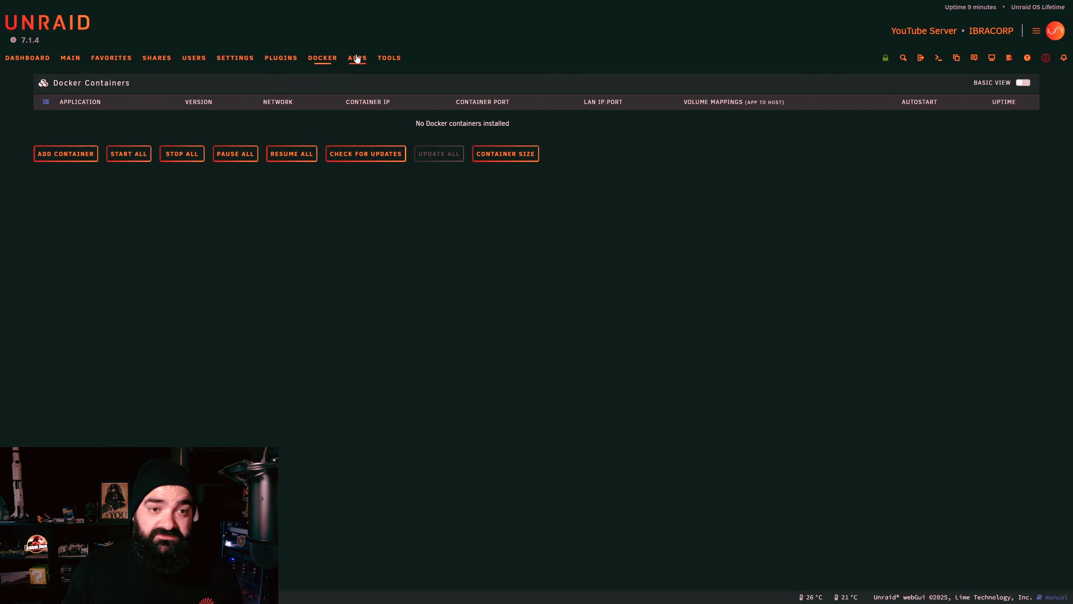
pyautogui.click(244, 60)
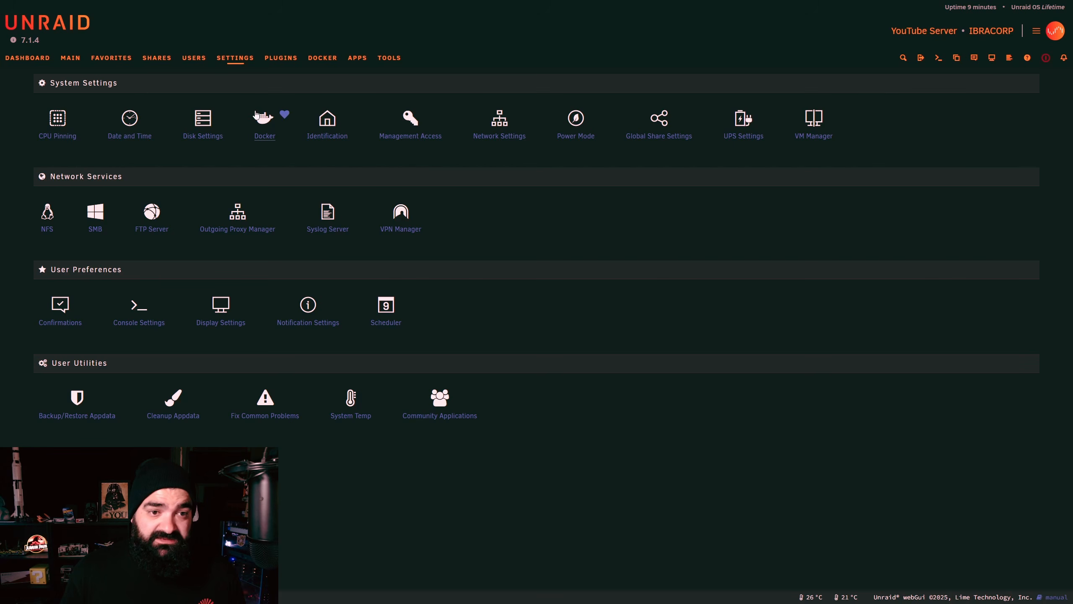
pyautogui.click(264, 120)
pyautogui.click(423, 117)
pyautogui.click(431, 138)
pyautogui.click(430, 285)
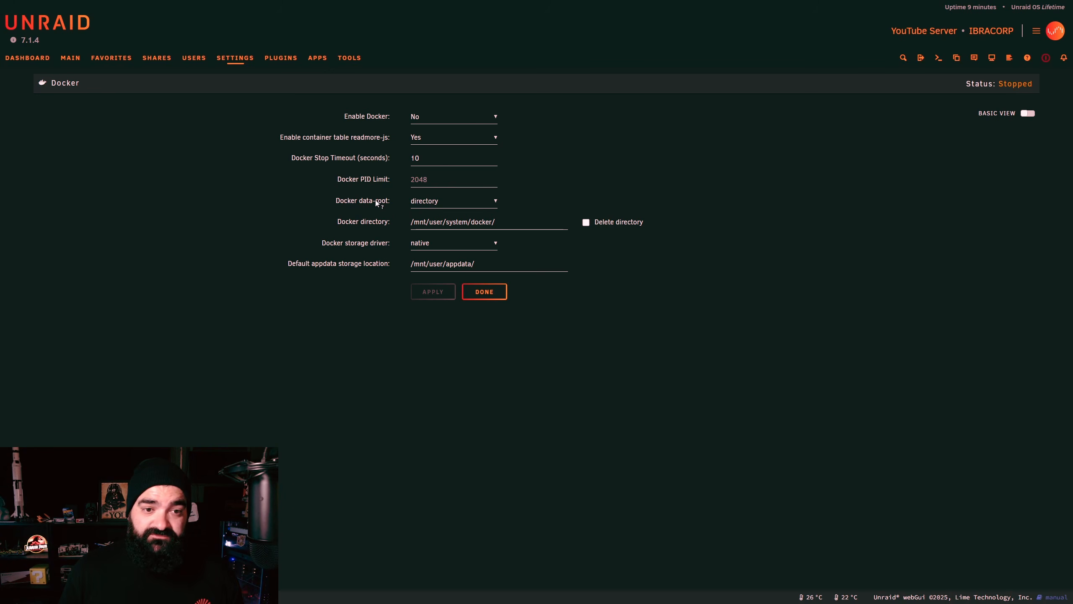
# Step: Keep the Docker data-root type as directory and show the Docker directory help note
pyautogui.click(416, 203)
pyautogui.click(418, 202)
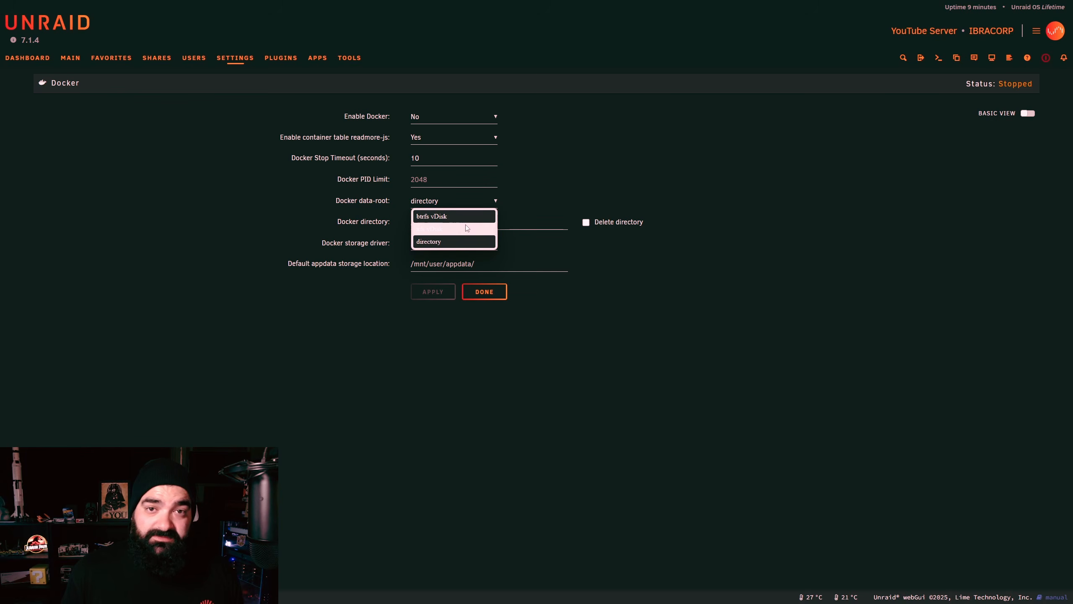
pyautogui.click(436, 246)
pyautogui.click(366, 223)
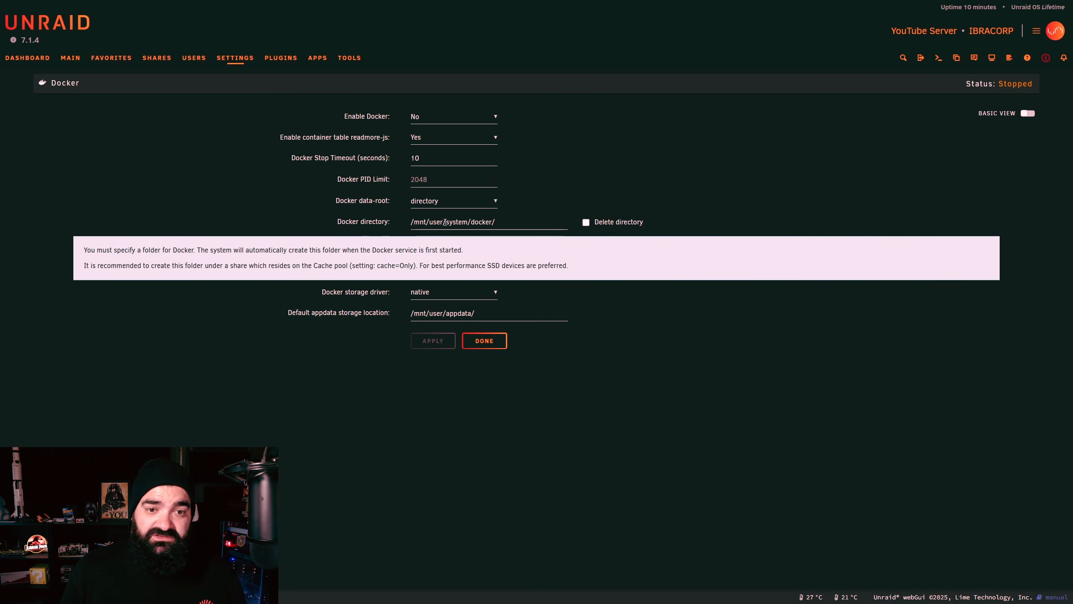
pyautogui.click(156, 57)
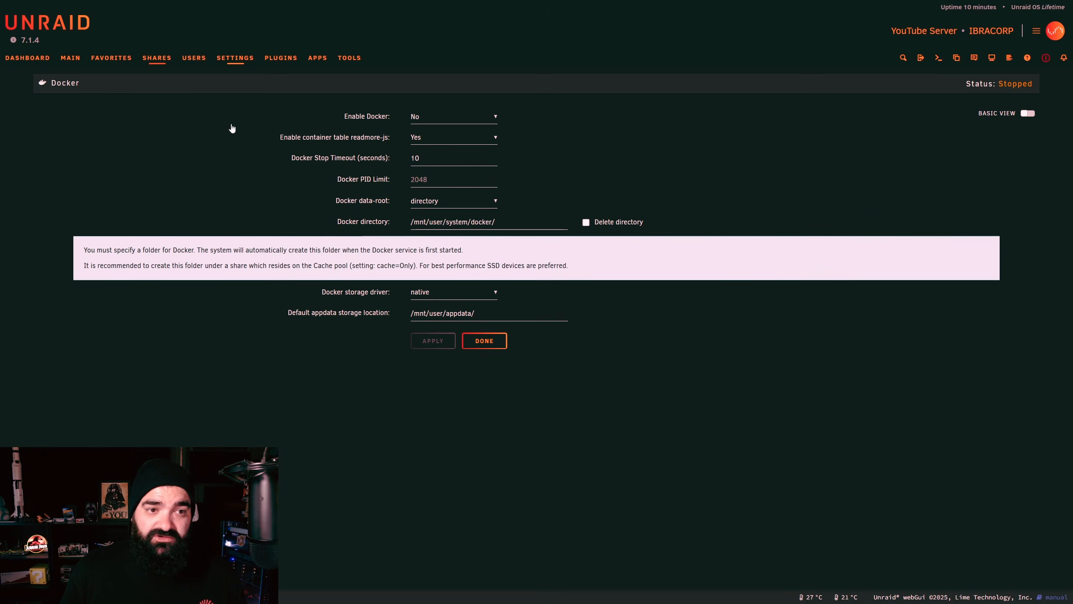
pyautogui.moveTo(60, 165)
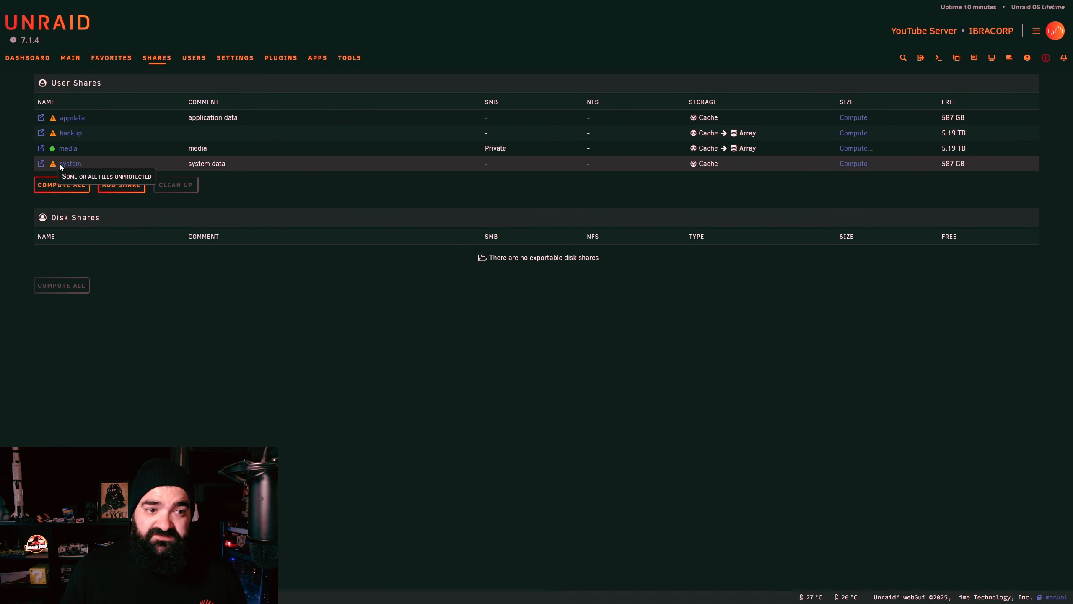
pyautogui.moveTo(704, 168)
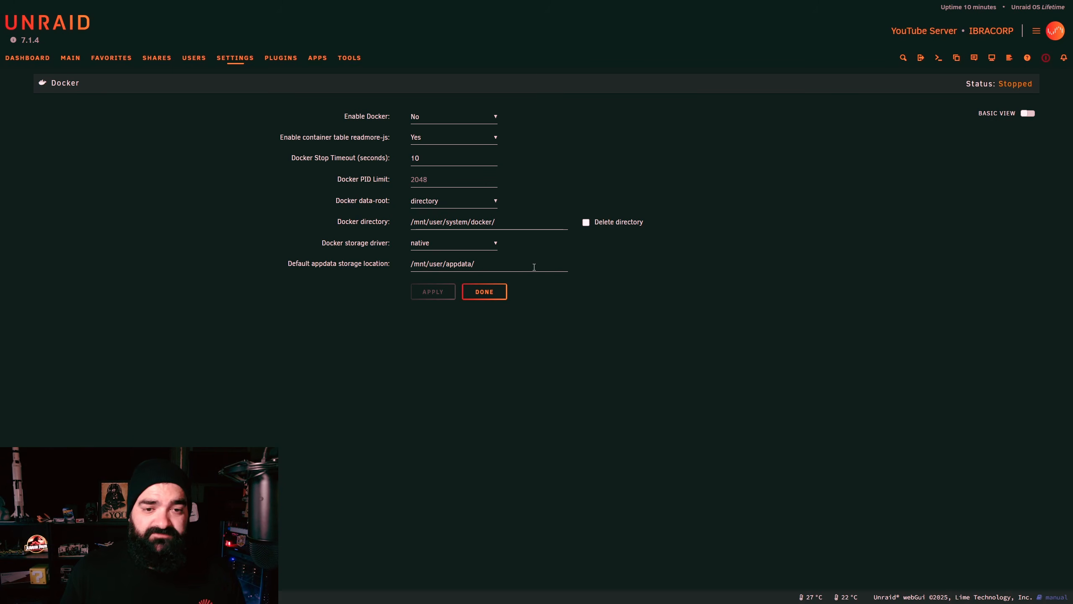
# Step: Set Enable Docker to Yes and apply the change
pyautogui.click(436, 115)
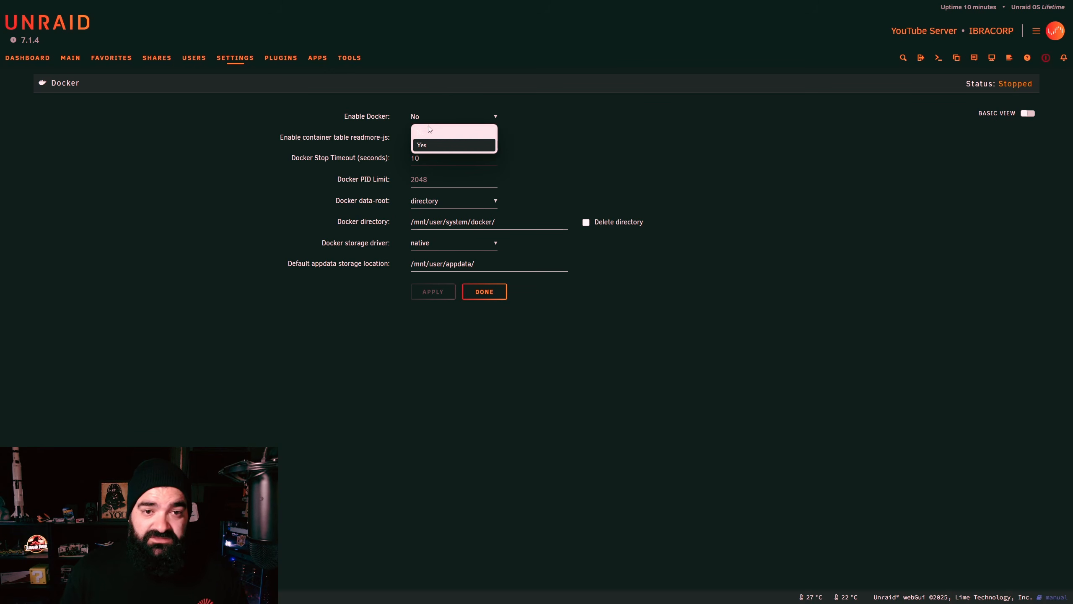
pyautogui.click(423, 145)
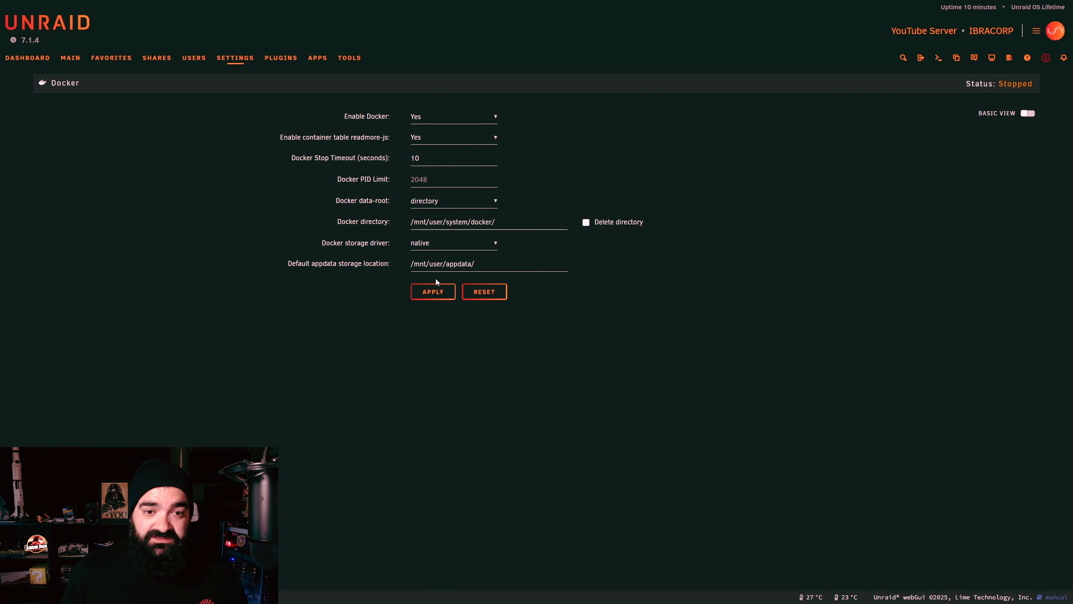
pyautogui.click(435, 291)
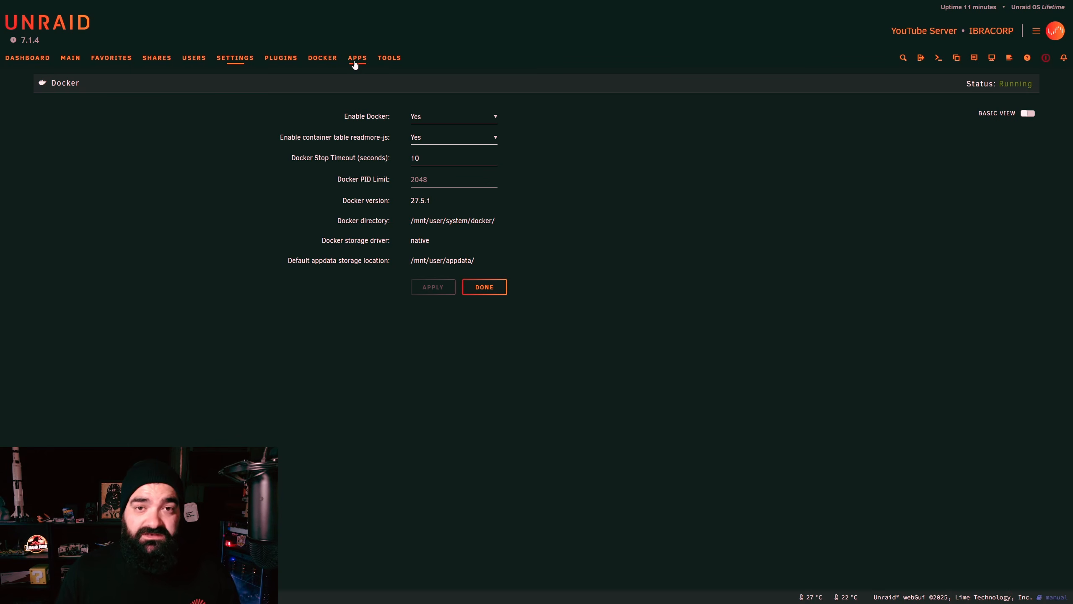
# Step: Install the NginxProxyManager app from the Apps catalogue search results
pyautogui.click(355, 63)
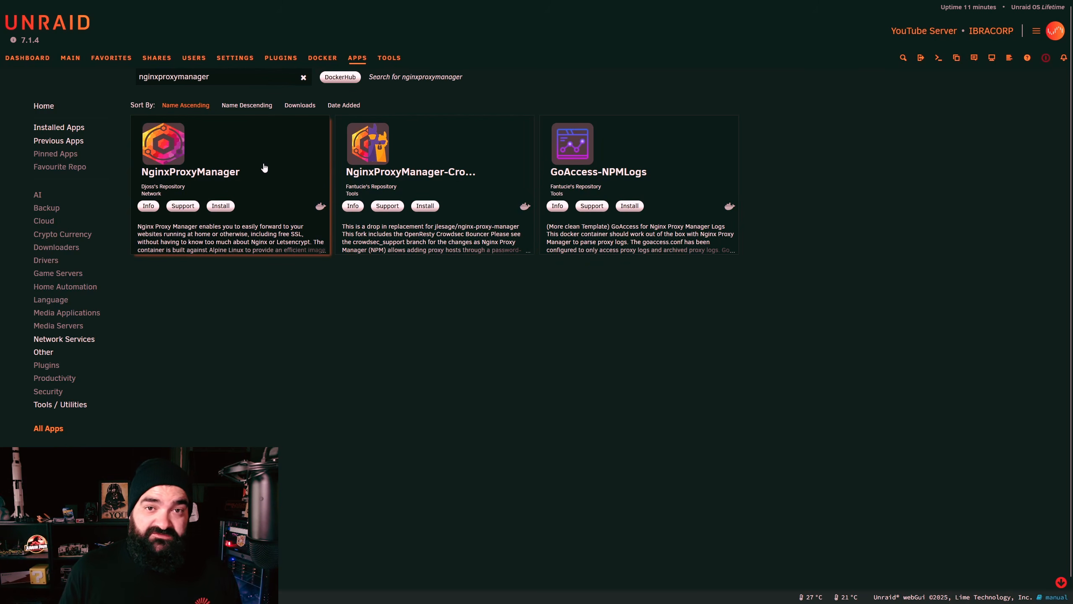
pyautogui.click(222, 204)
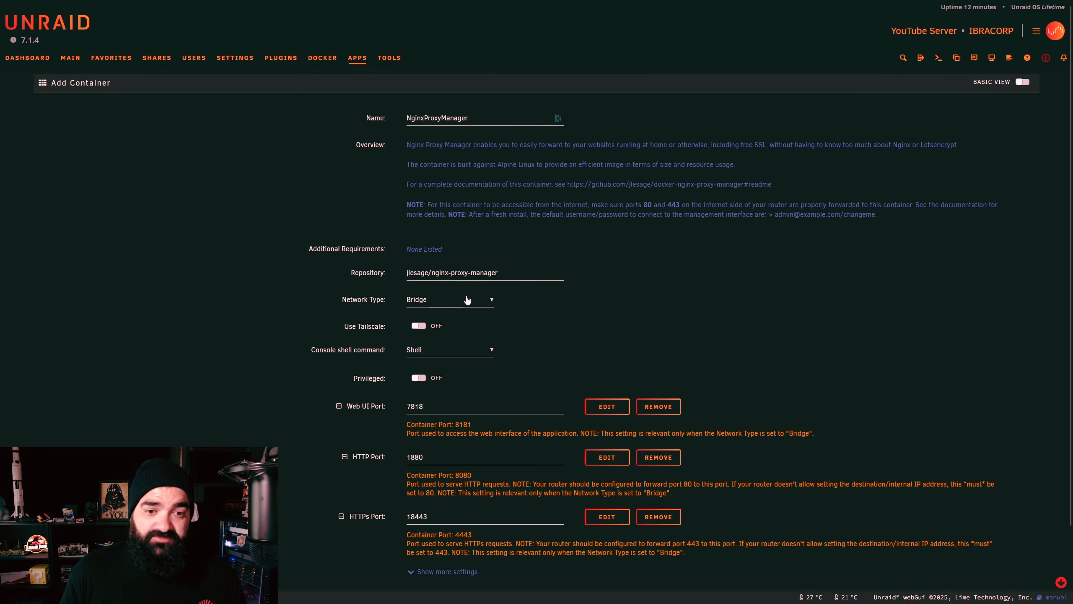
# Step: Check the container's available network types, leaving it on Bridge
pyautogui.click(428, 301)
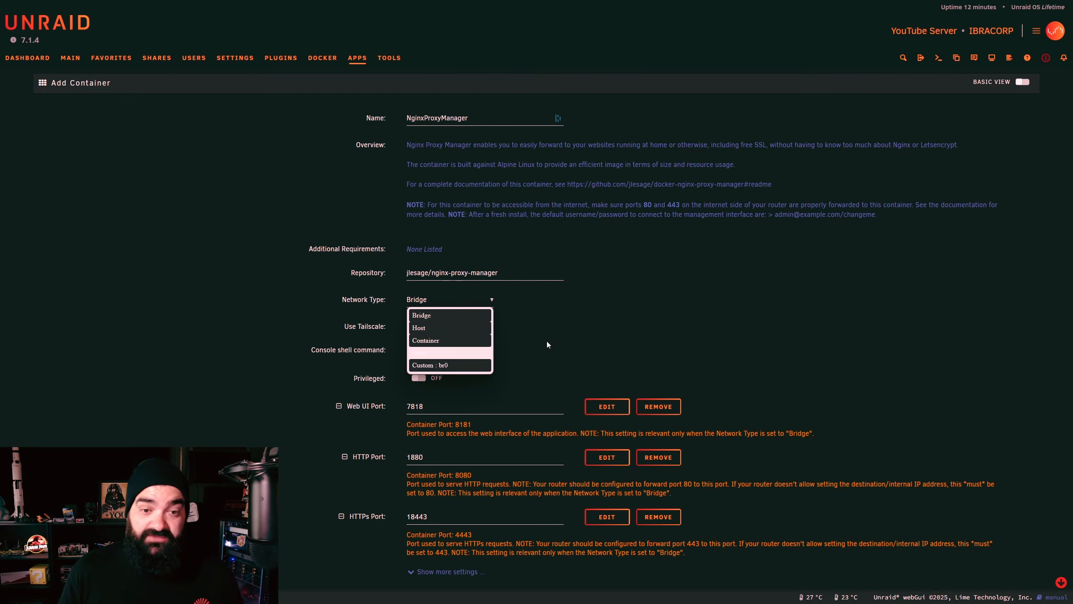
pyautogui.click(626, 315)
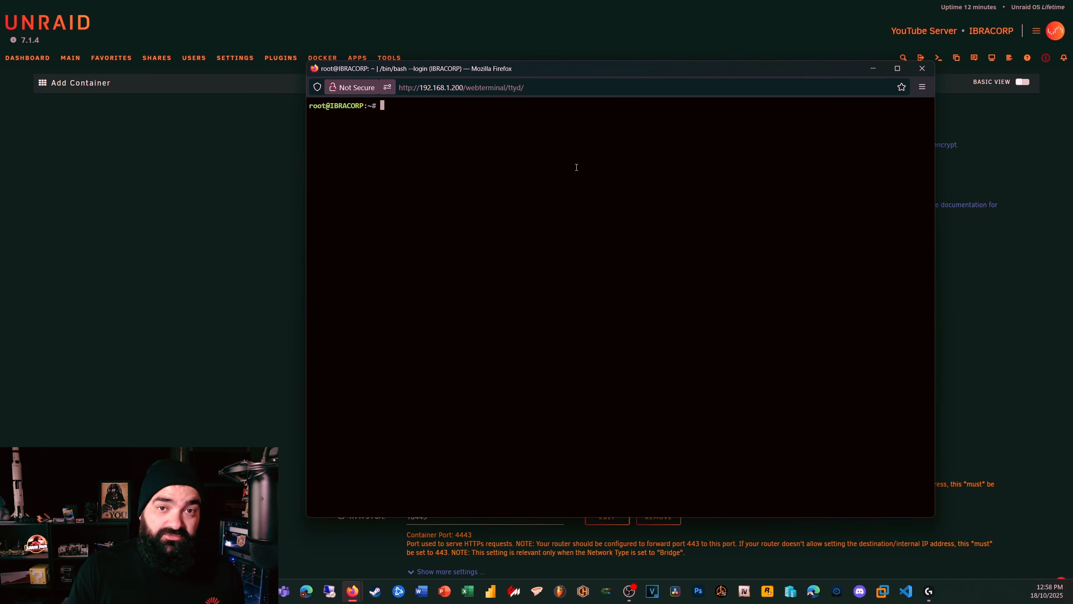
# Step: Create the ibranet network with 'docker network create ibranet' and close the web terminal
pyautogui.write('create docker network ibranet')
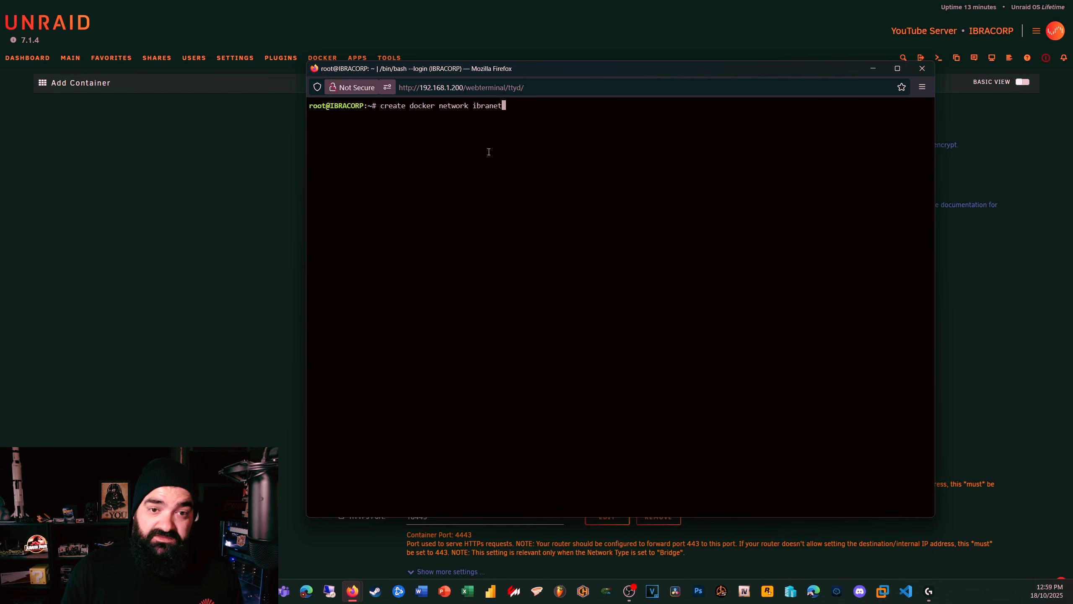
pyautogui.press('Return')
pyautogui.write('docker network create ibranet')
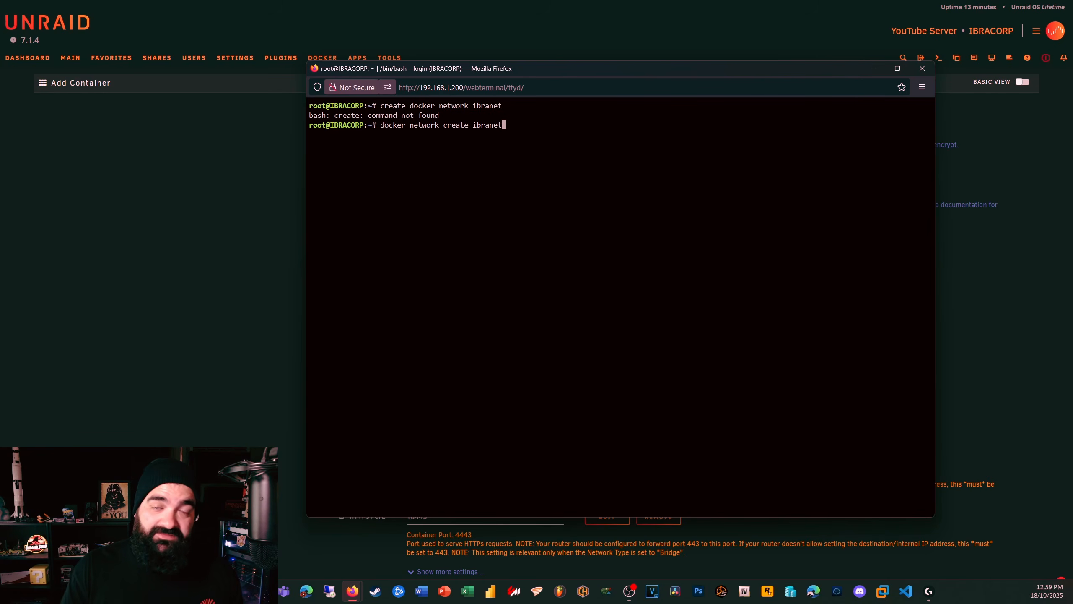
pyautogui.press('Return')
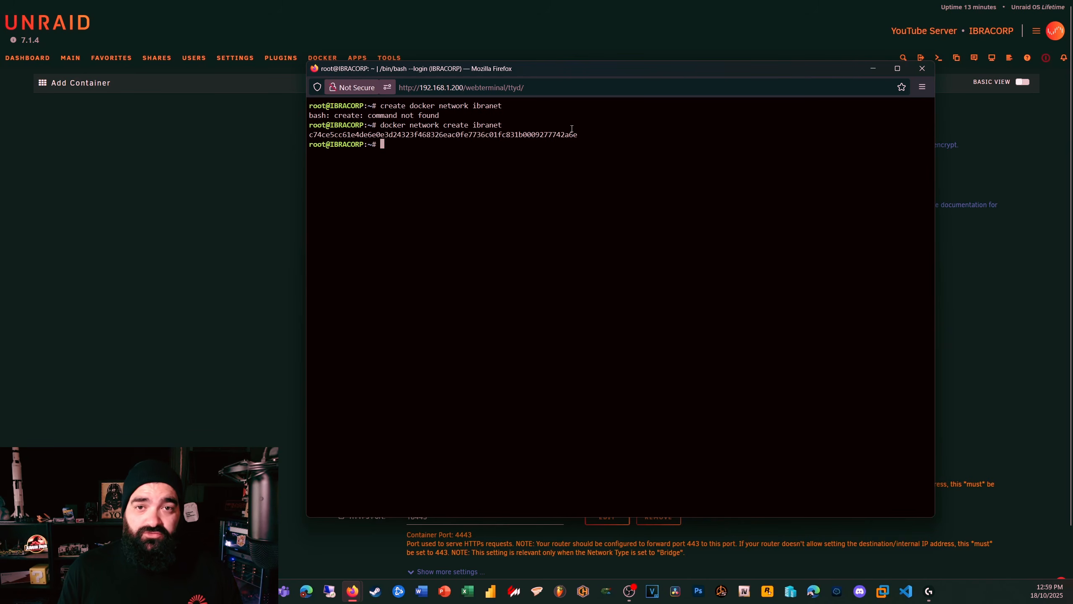
pyautogui.click(916, 70)
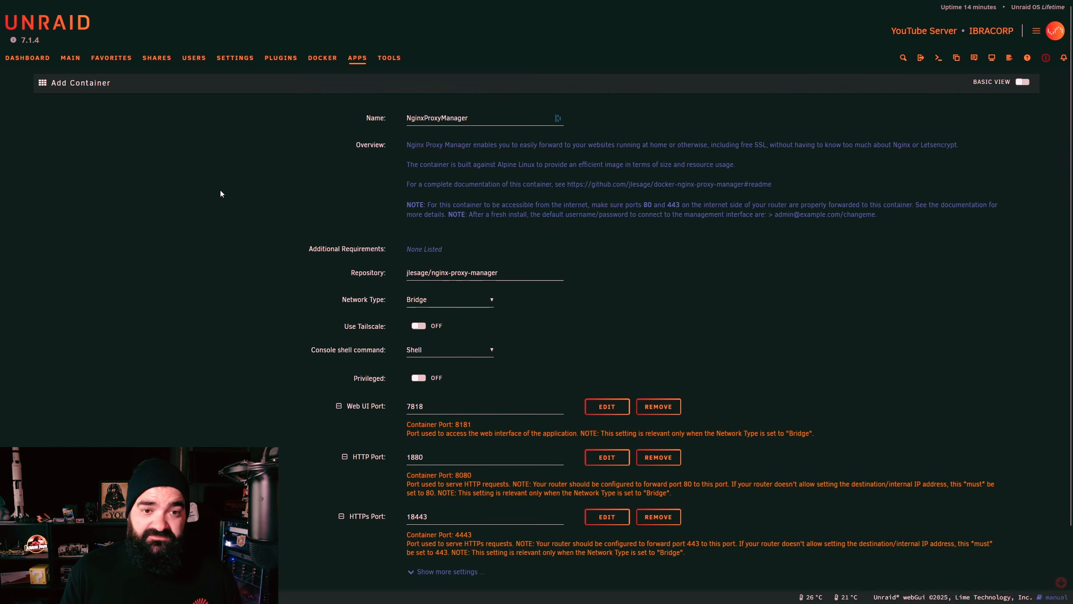
# Step: Put the NginxProxyManager container on the ibranet network and create it
pyautogui.click(450, 299)
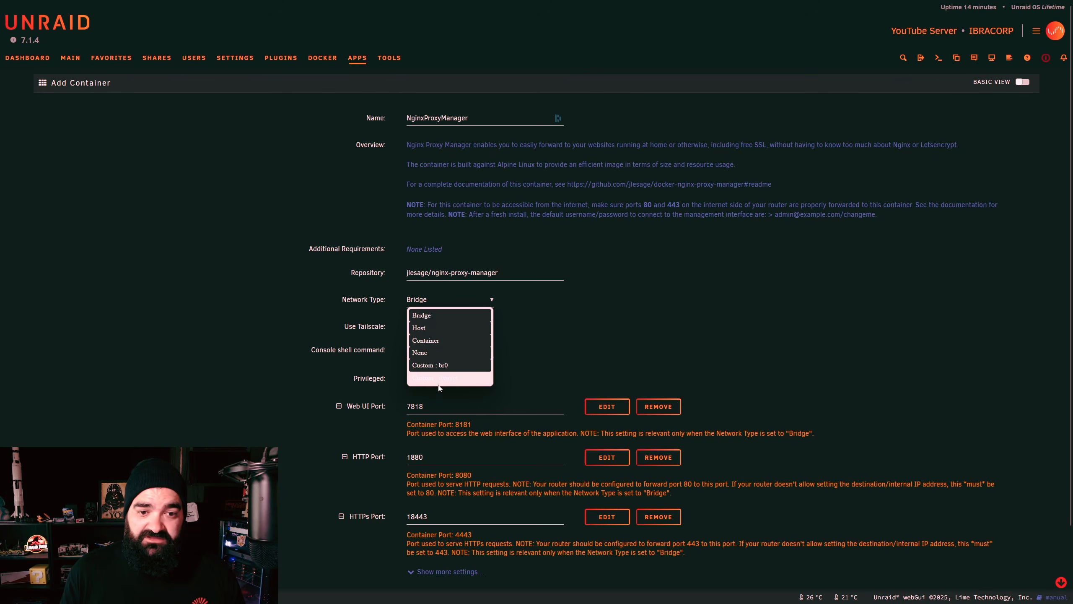
pyautogui.click(470, 380)
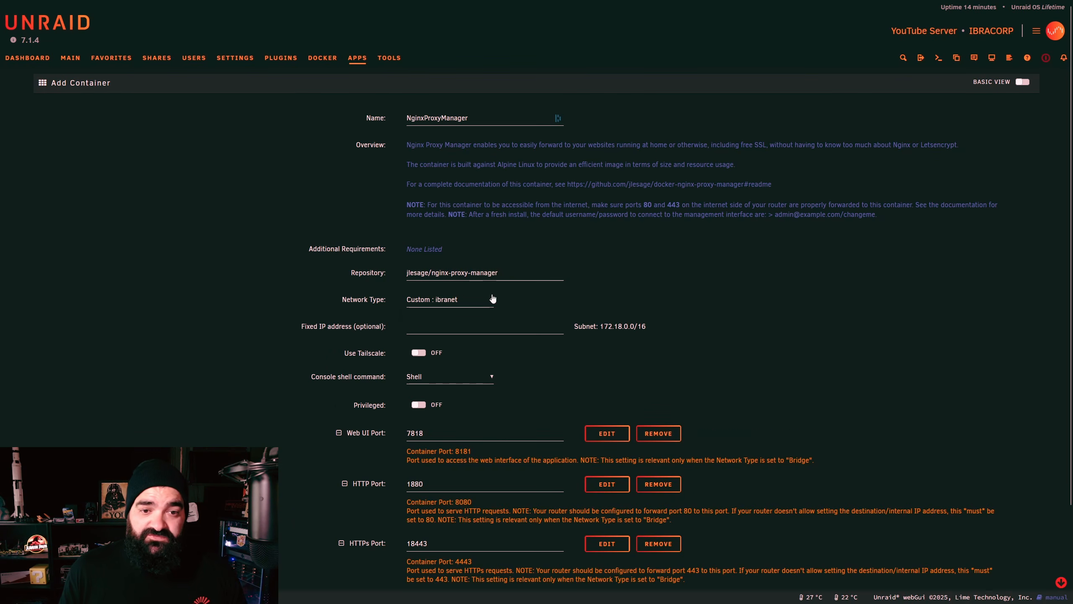
pyautogui.scroll(-3, 386, 343)
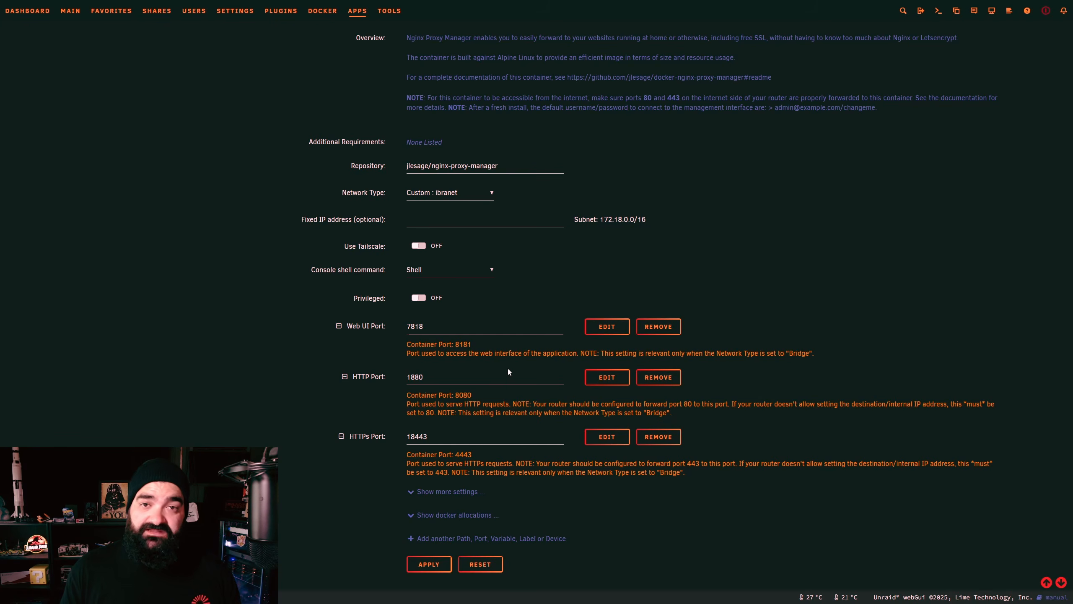
pyautogui.click(447, 492)
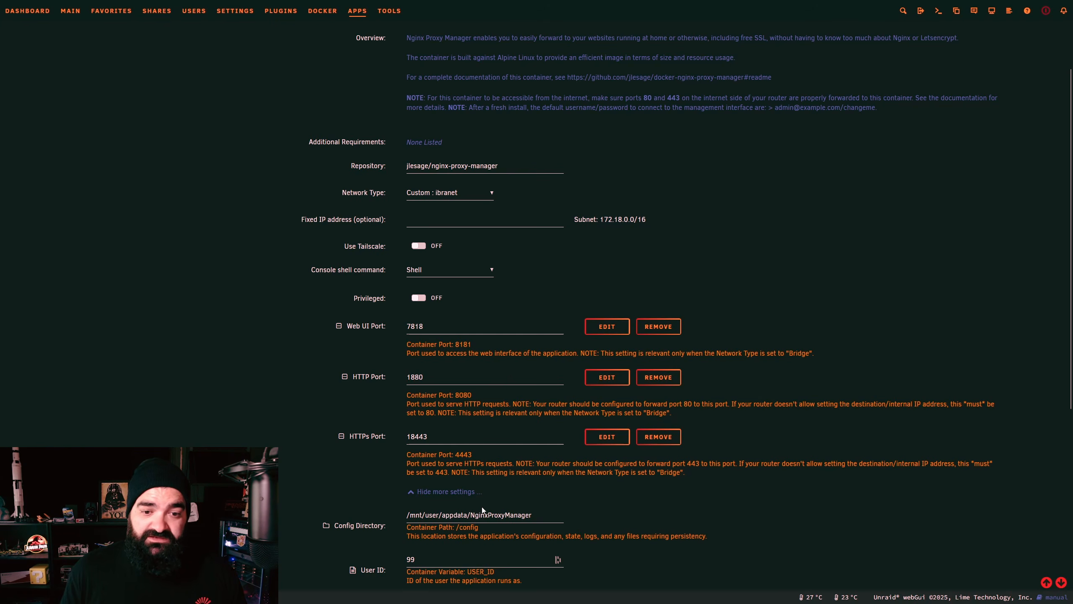
pyautogui.scroll(-3, 466, 505)
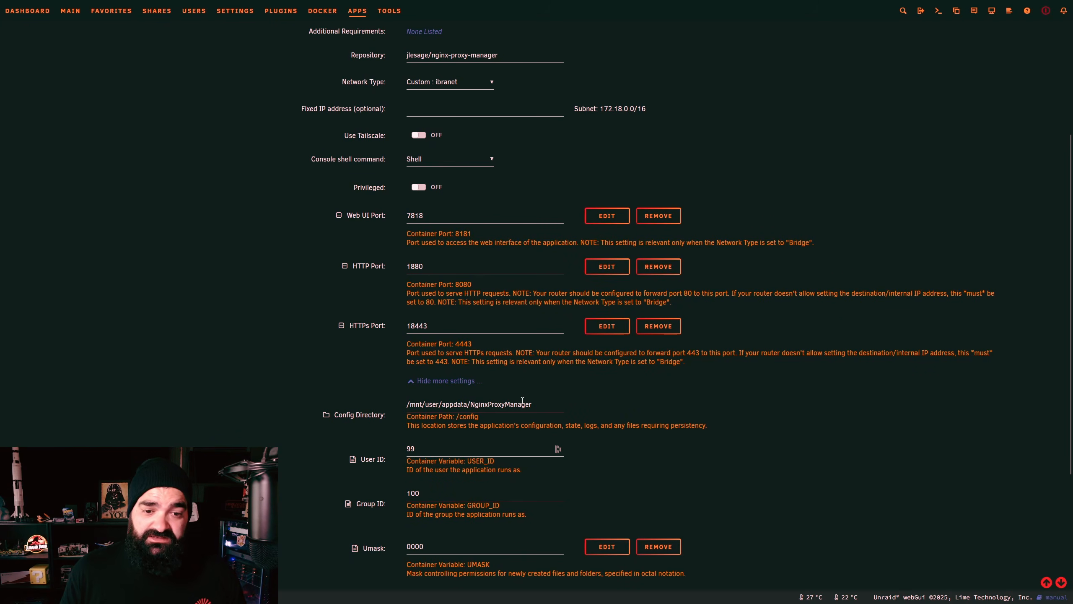
pyautogui.scroll(-5, 543, 402)
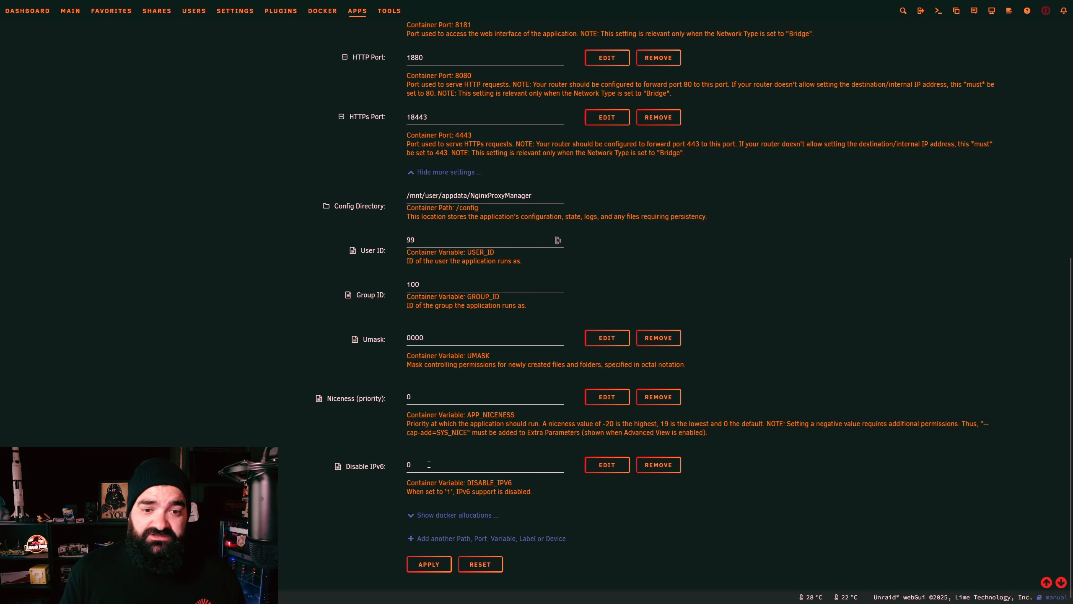
pyautogui.scroll(10, 404, 454)
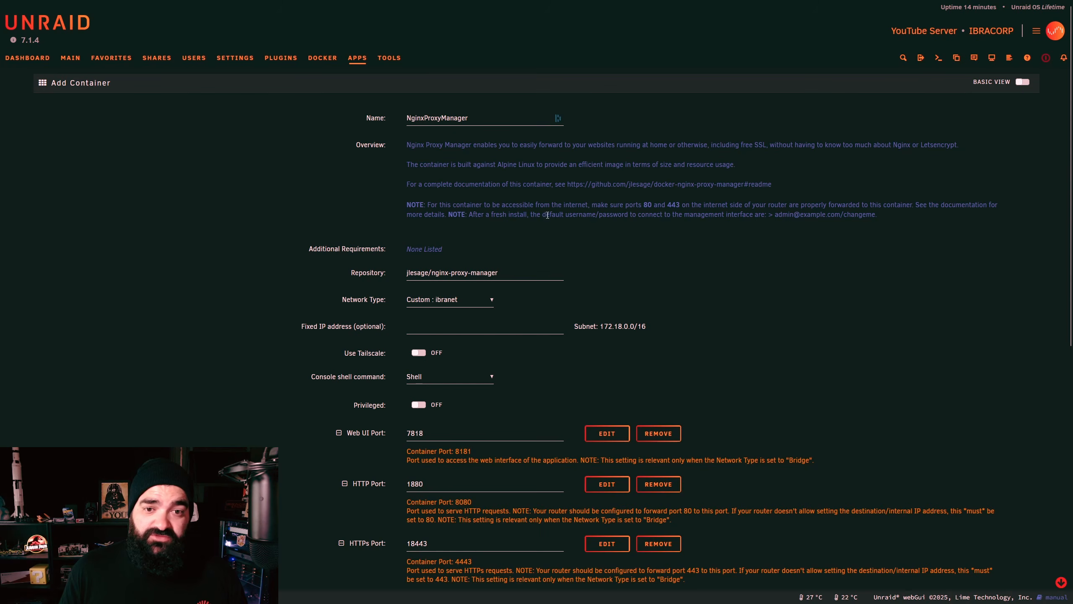
pyautogui.moveTo(569, 216); pyautogui.dragTo(765, 215)
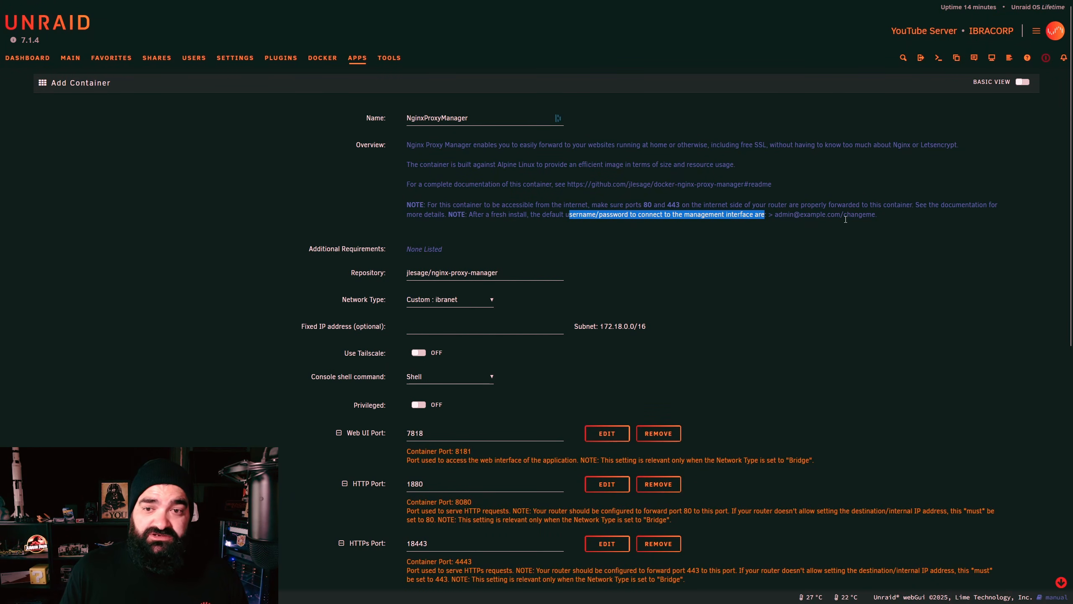
pyautogui.scroll(-10, 813, 234)
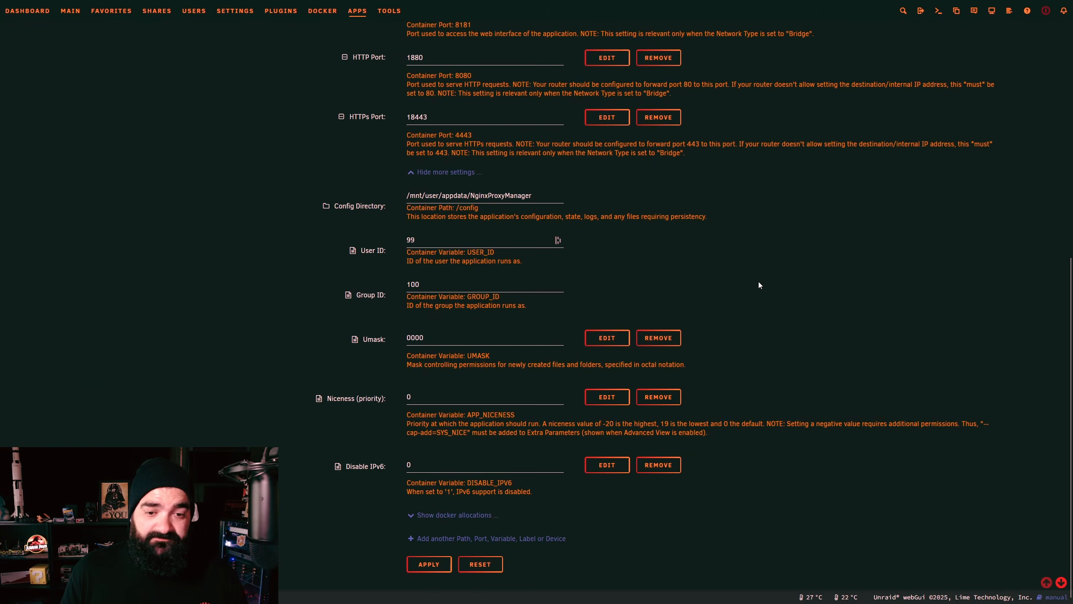
pyautogui.click(427, 567)
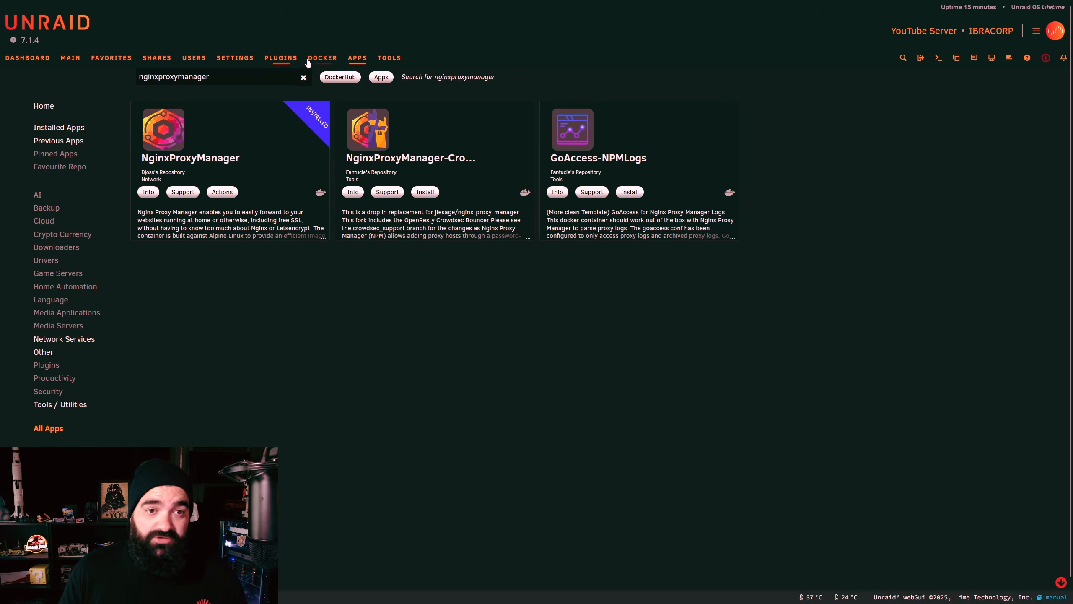
# Step: Open NginxProxyManager's web interface from the Docker container list
pyautogui.click(311, 59)
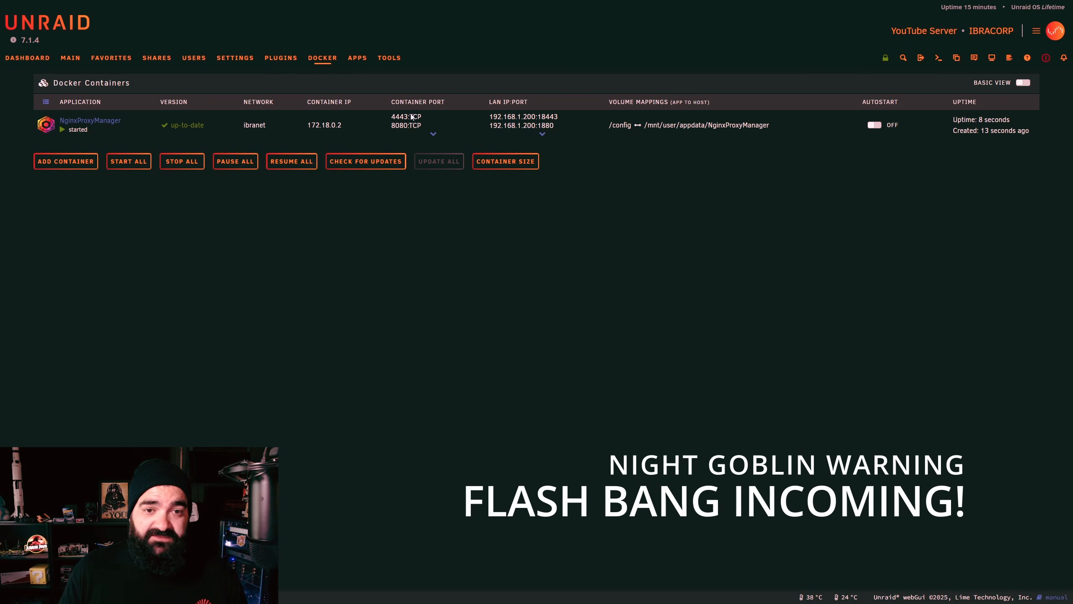
pyautogui.click(47, 125)
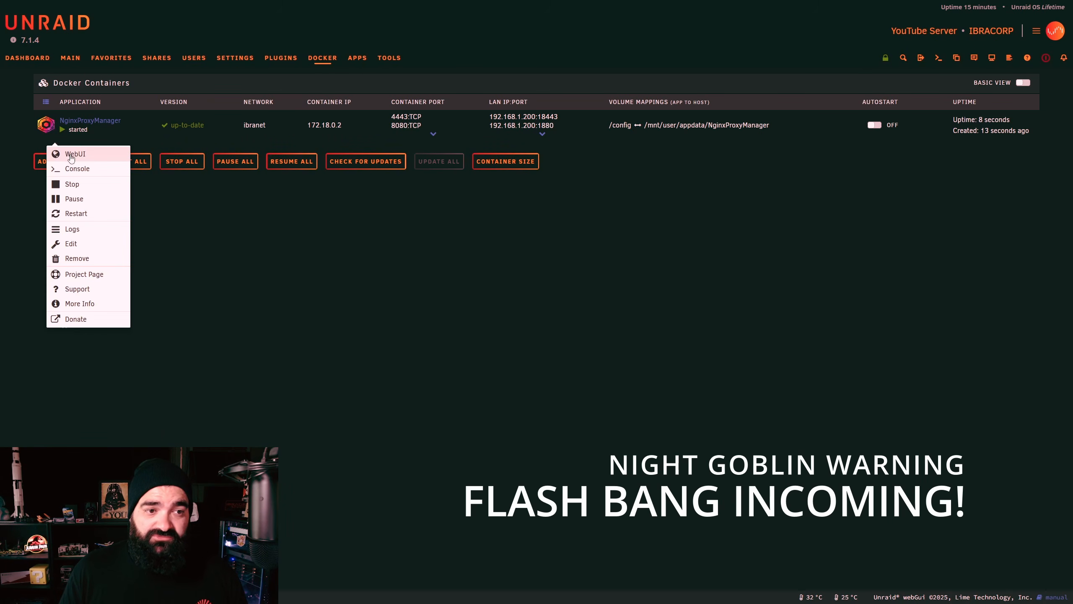
pyautogui.click(70, 155)
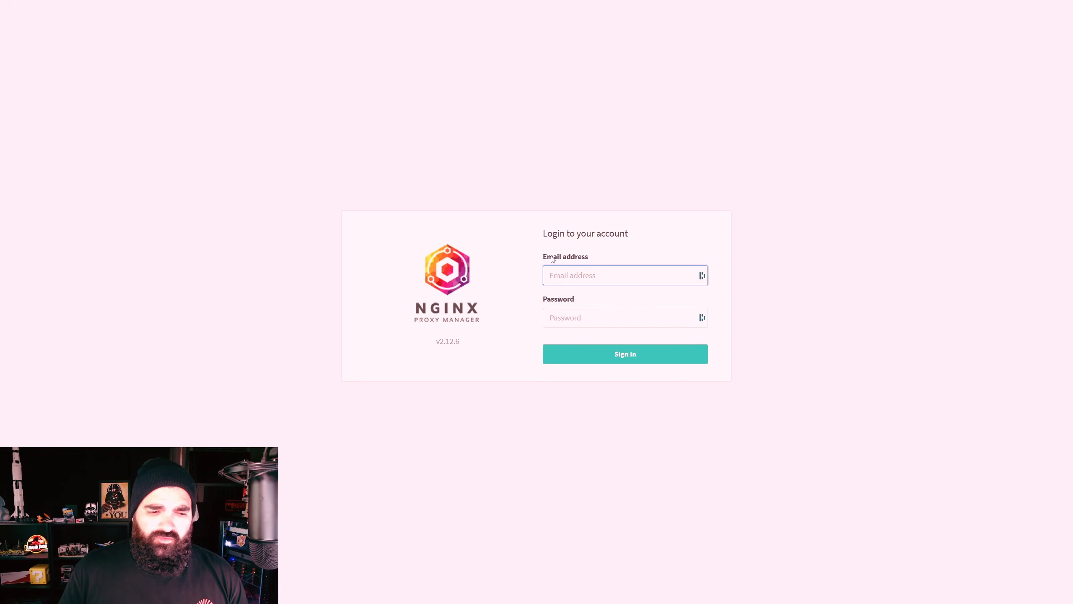
# Step: Sign in with the default admin e-mail and password, then save the administrator's details
pyautogui.write('admin@example.com')
pyautogui.press('Tab')
pyautogui.write('changeme')
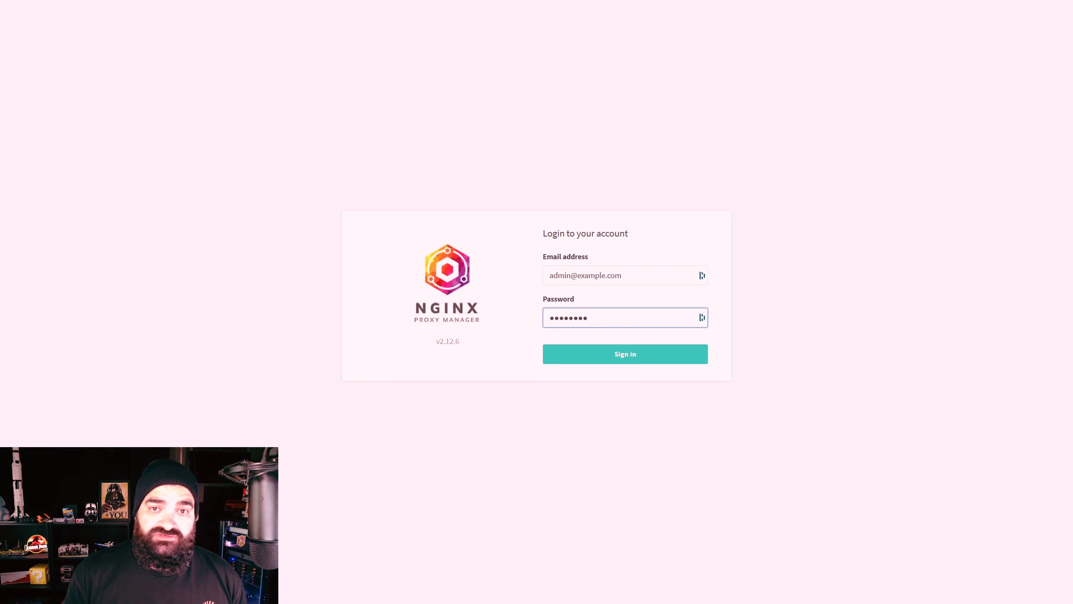
pyautogui.press('Return')
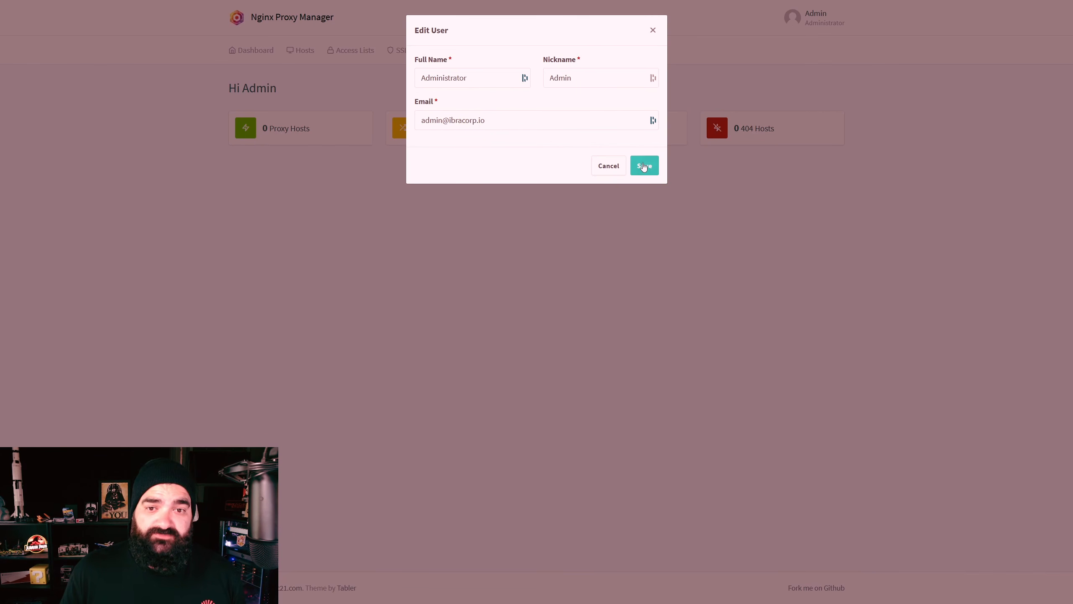
pyautogui.click(642, 166)
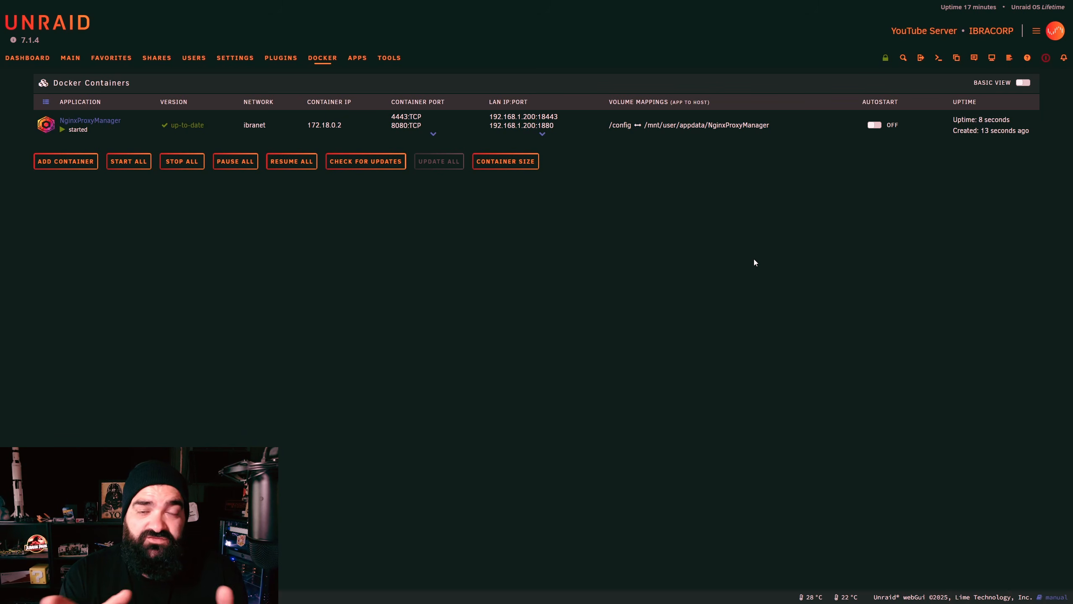
# Step: Expand NginxProxyManager's port mappings to check 7818 and 1880, then open the Apps catalogue
pyautogui.click(542, 133)
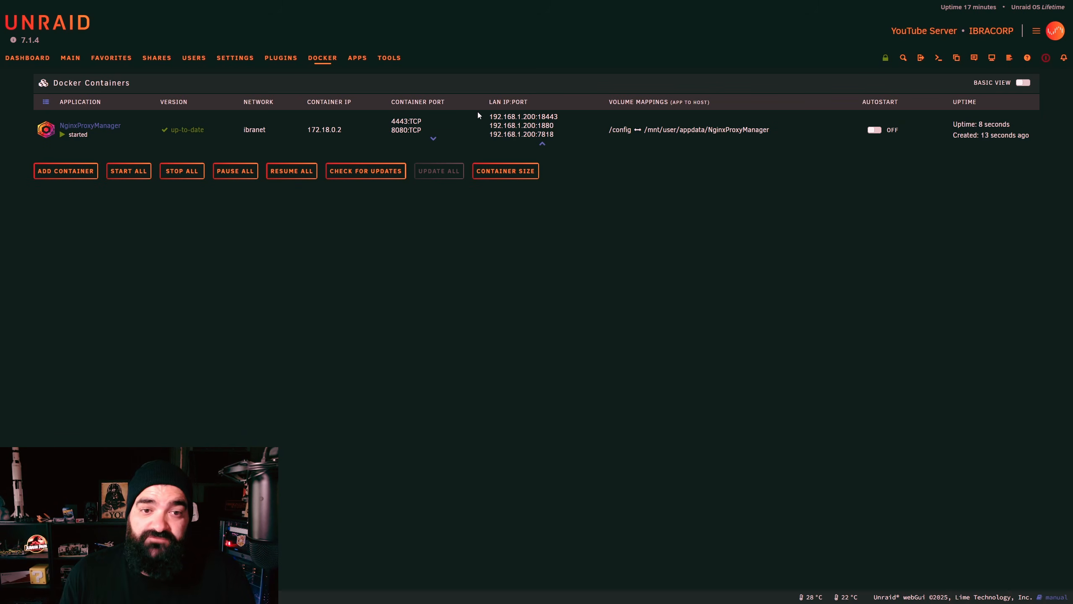
pyautogui.doubleClick(544, 125)
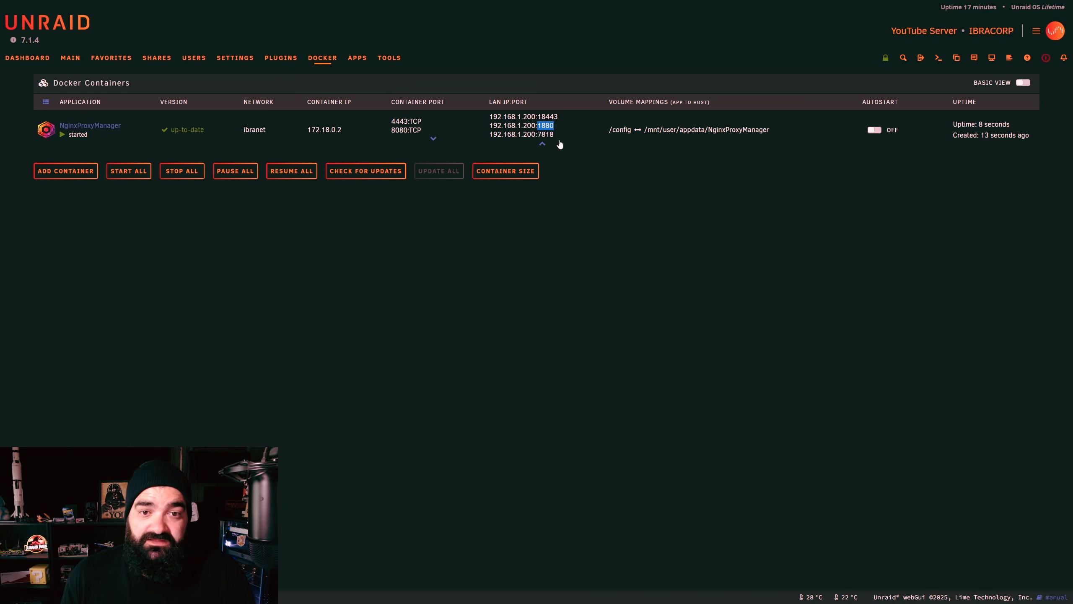
pyautogui.click(552, 128)
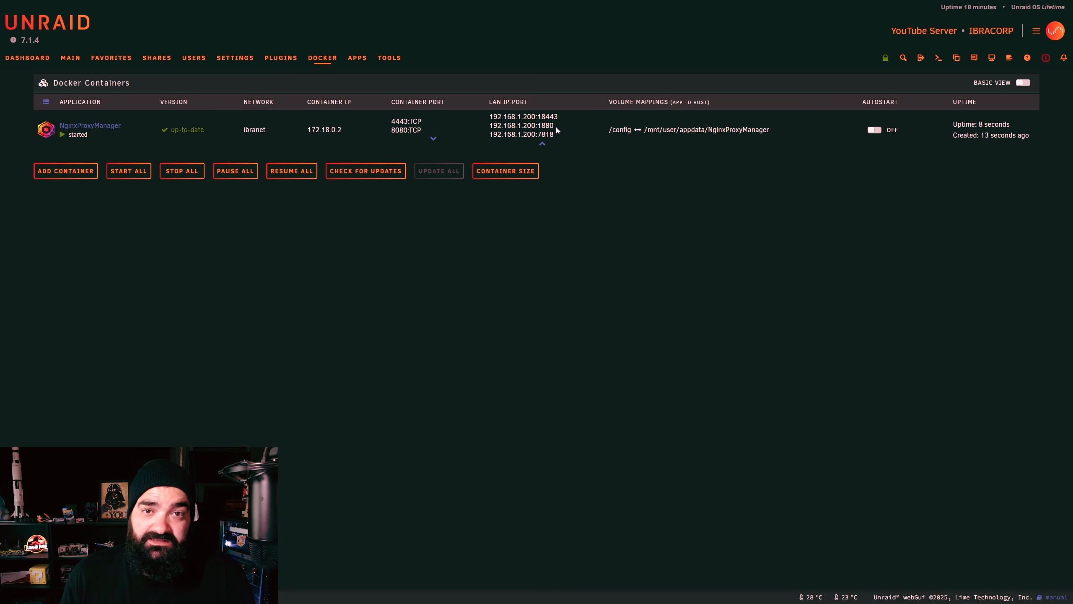
pyautogui.moveTo(557, 130)
pyautogui.mouseDown()
pyautogui.moveTo(538, 127)
pyautogui.moveTo(555, 116)
pyautogui.moveTo(542, 116)
pyautogui.moveTo(528, 134)
pyautogui.moveTo(569, 154)
pyautogui.moveTo(566, 129)
pyautogui.mouseUp()
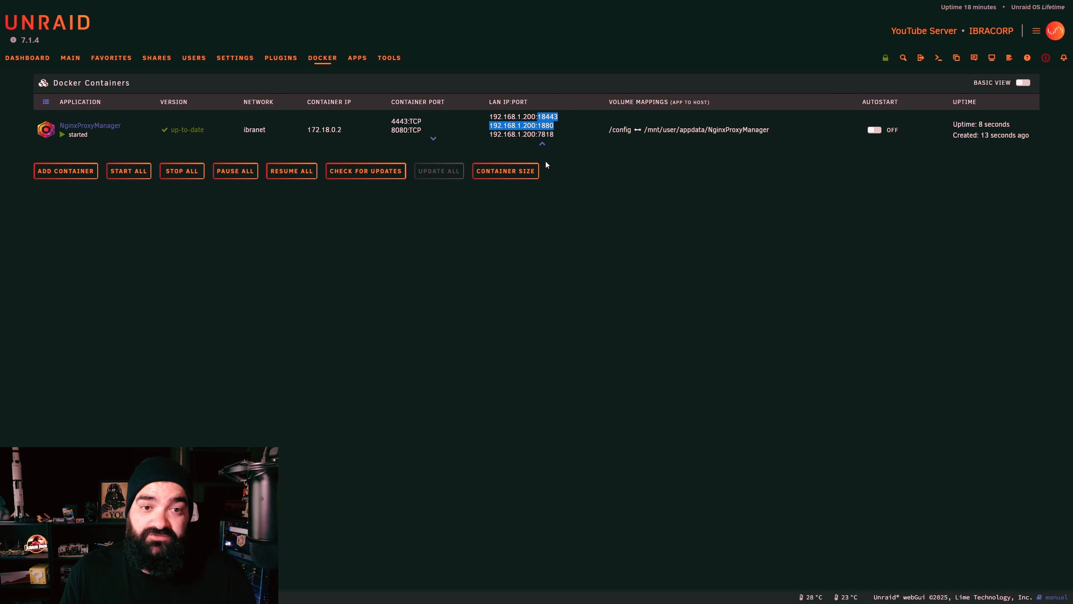
pyautogui.click(531, 230)
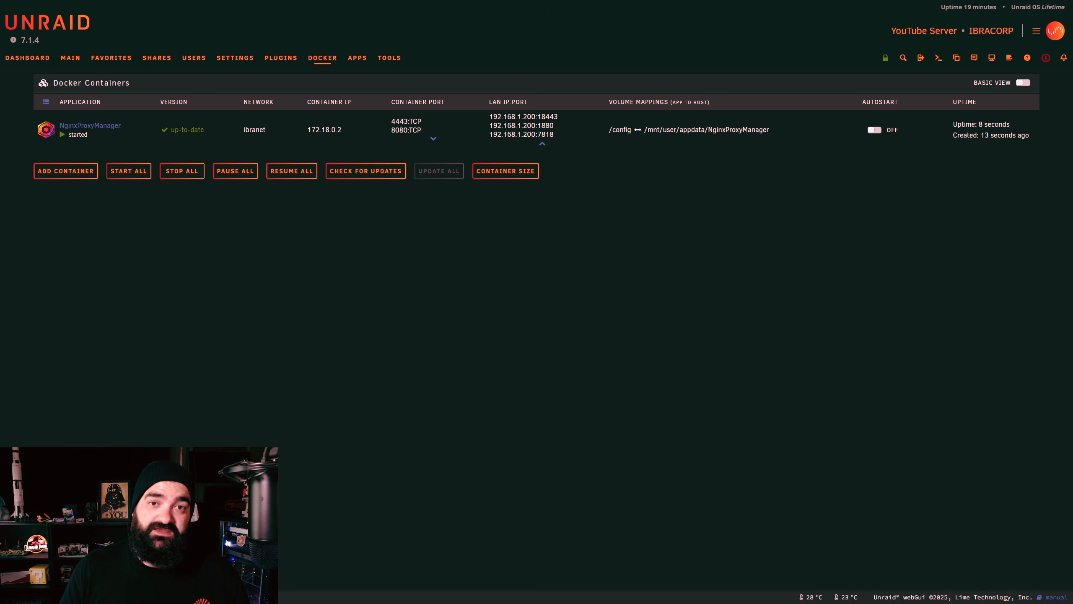
pyautogui.click(359, 58)
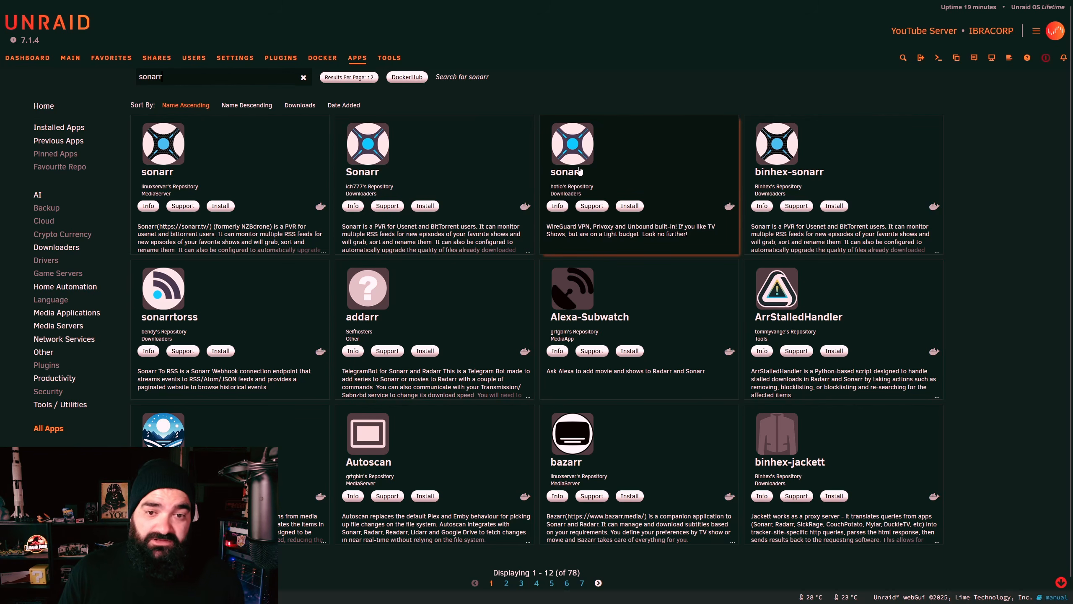
# Step: Install hotio's sonarr on its Default branch and show its Add Container form in Advanced View
pyautogui.click(630, 206)
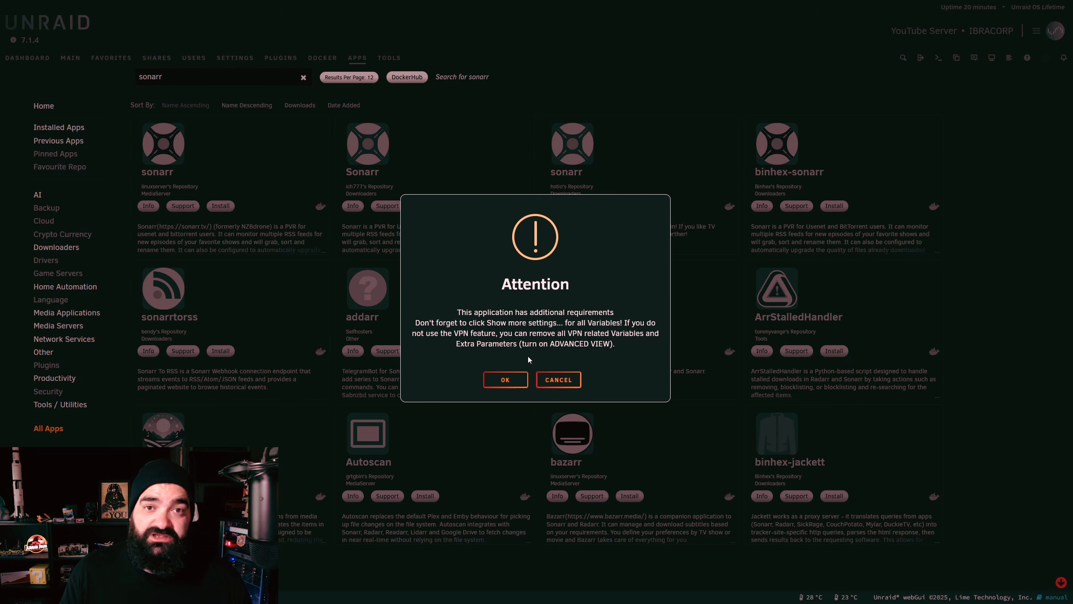
pyautogui.click(507, 380)
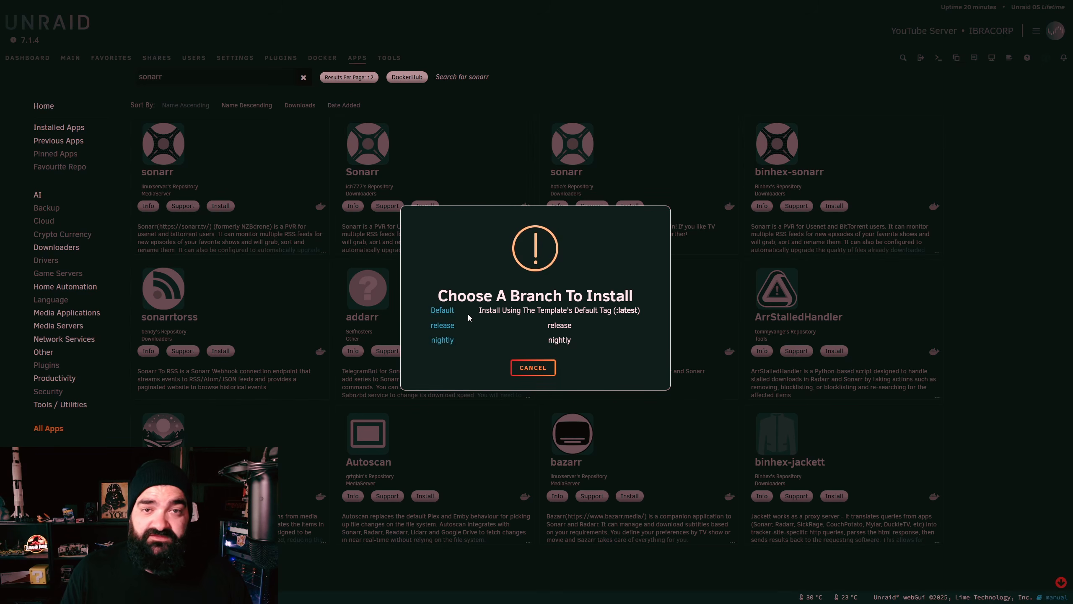
pyautogui.click(440, 311)
pyautogui.click(1023, 82)
pyautogui.scroll(-3, 577, 389)
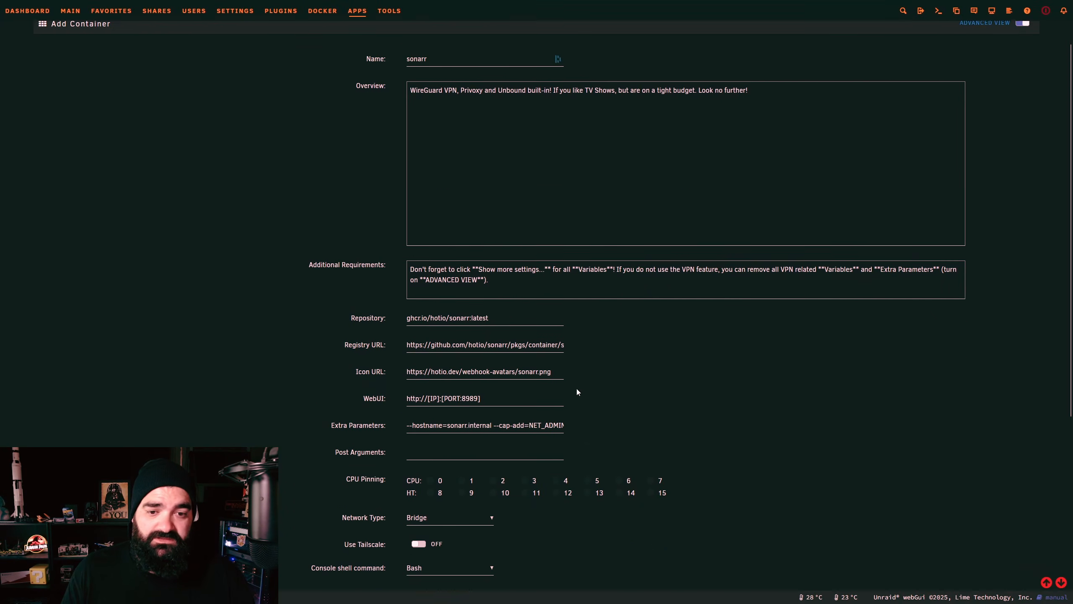
# Step: Empty sonarr's Extra Parameters field and set Network Type to Custom : ibranet
pyautogui.moveTo(408, 374); pyautogui.dragTo(588, 368)
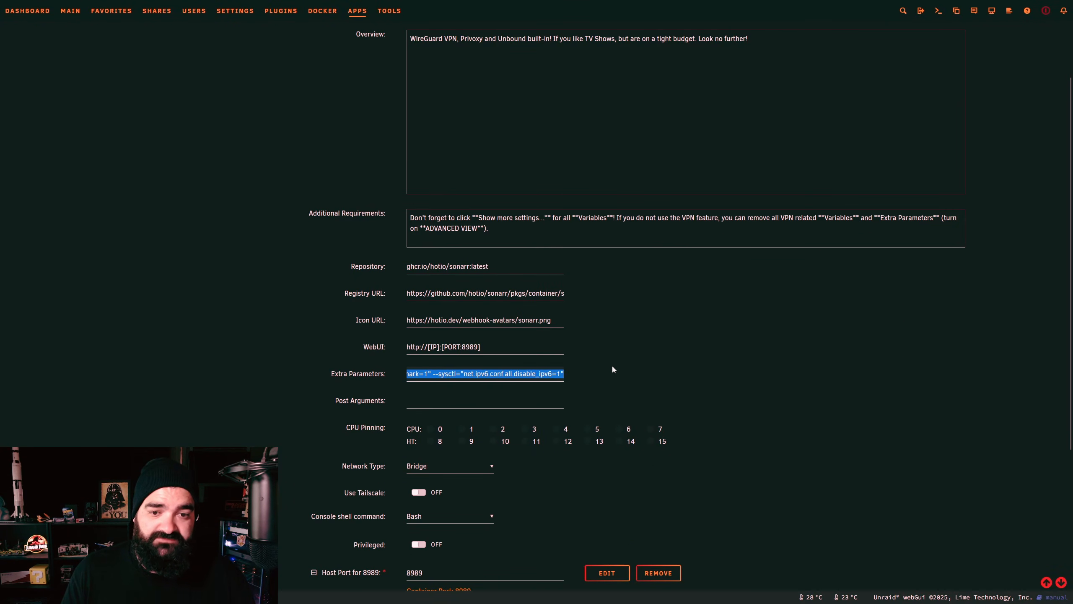
pyautogui.press('BackSpace')
pyautogui.scroll(-4, 518, 437)
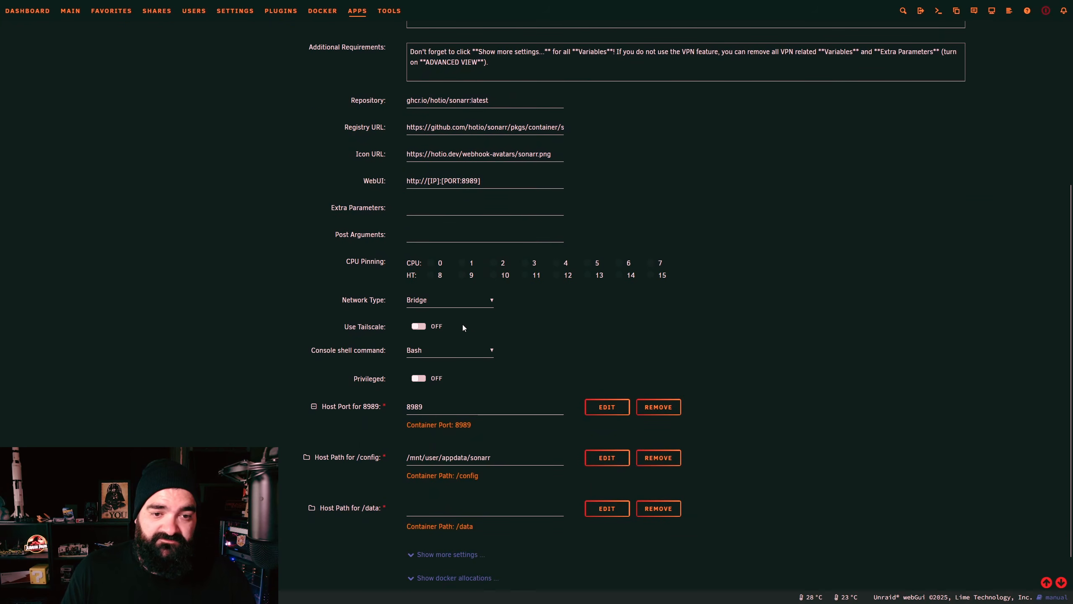
pyautogui.click(451, 301)
pyautogui.click(459, 379)
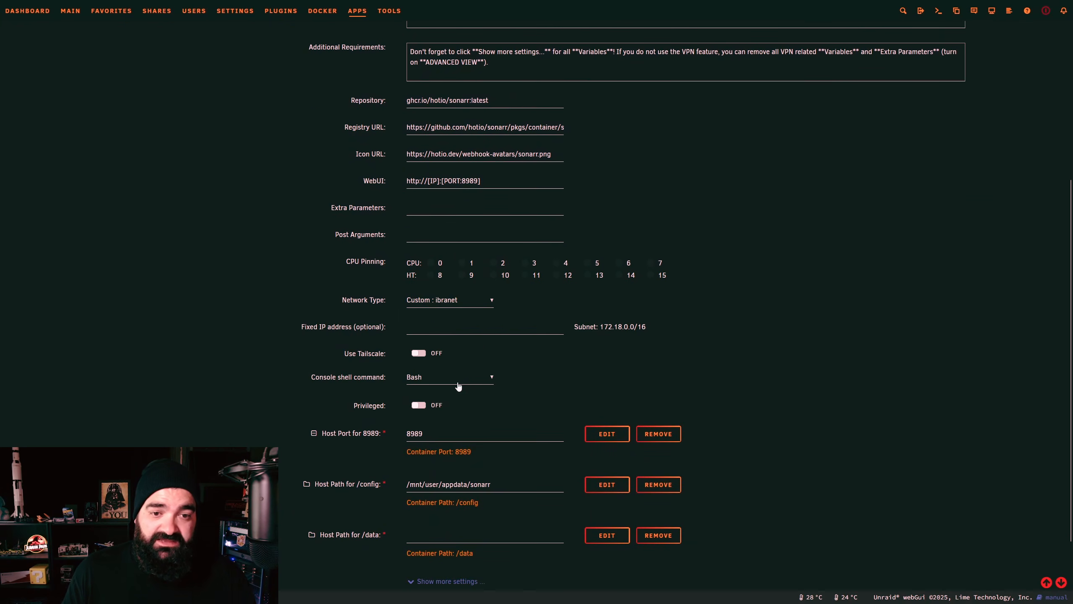
# Step: Set the /config host path to /mnt/user/appdata/sonarr
pyautogui.scroll(-2, 638, 379)
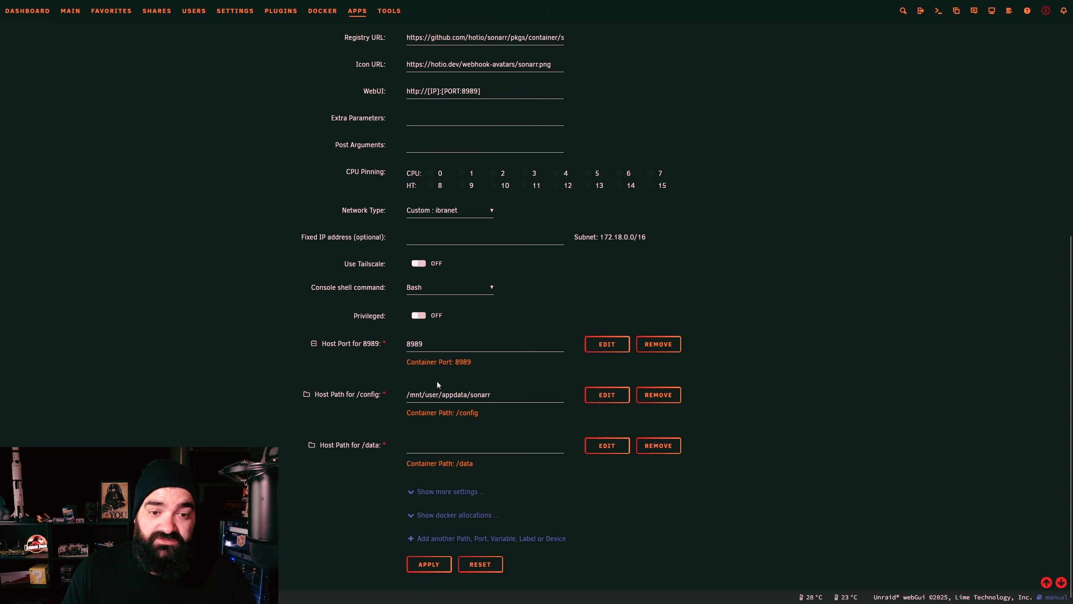
pyautogui.click(473, 393)
pyautogui.doubleClick(482, 395)
pyautogui.press('BackSpace')
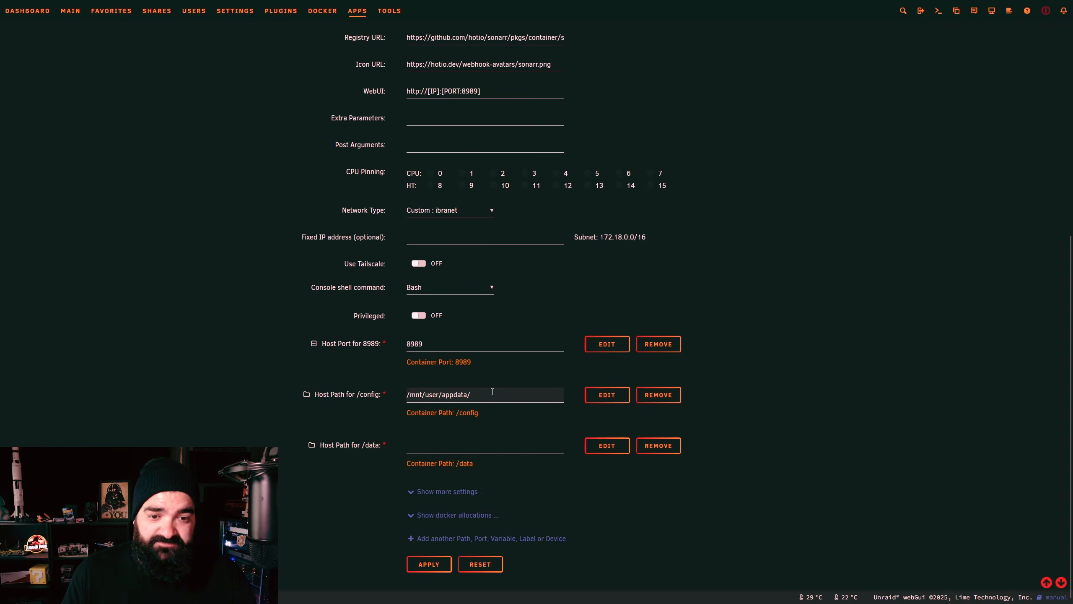
pyautogui.press('BackSpace')
pyautogui.press('BackSpace')
pyautogui.press('BackSpace')
pyautogui.press('BackSpace')
pyautogui.press('BackSpace')
pyautogui.press('BackSpace')
pyautogui.press('BackSpace')
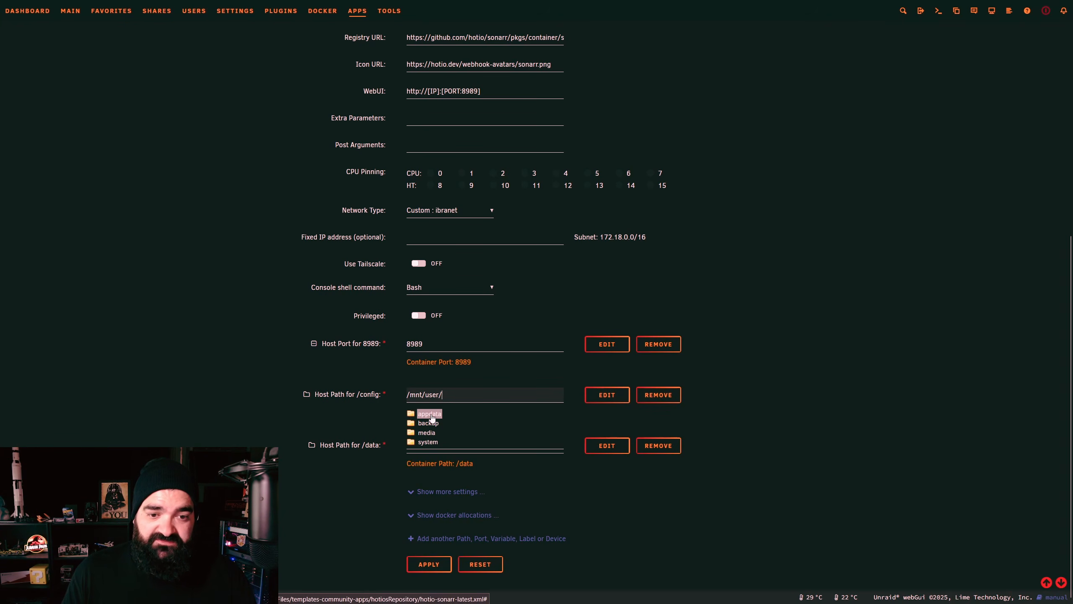
pyautogui.click(428, 414)
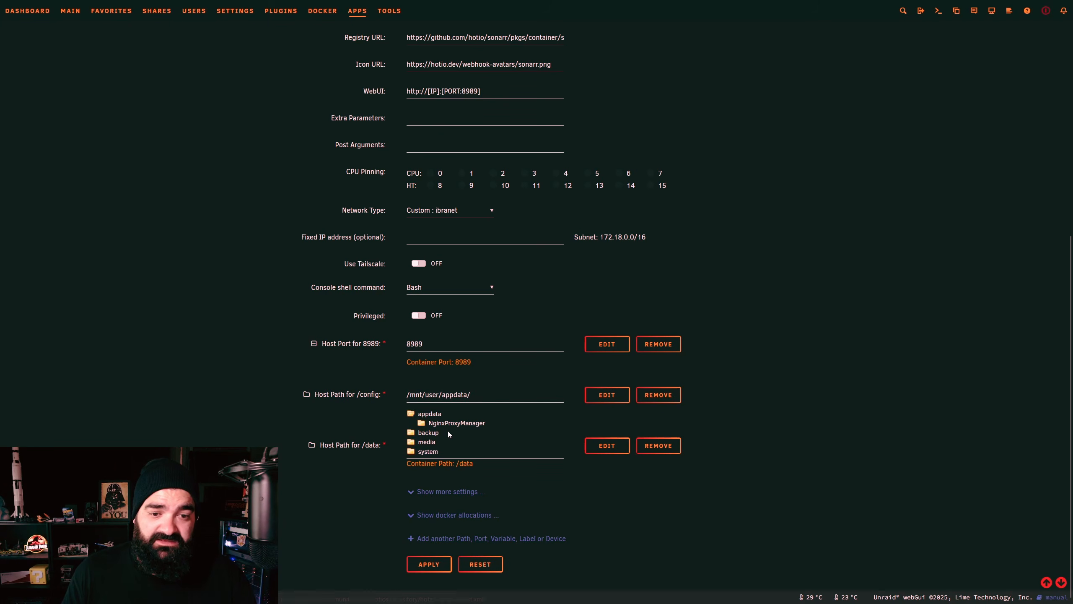
pyautogui.write('so')
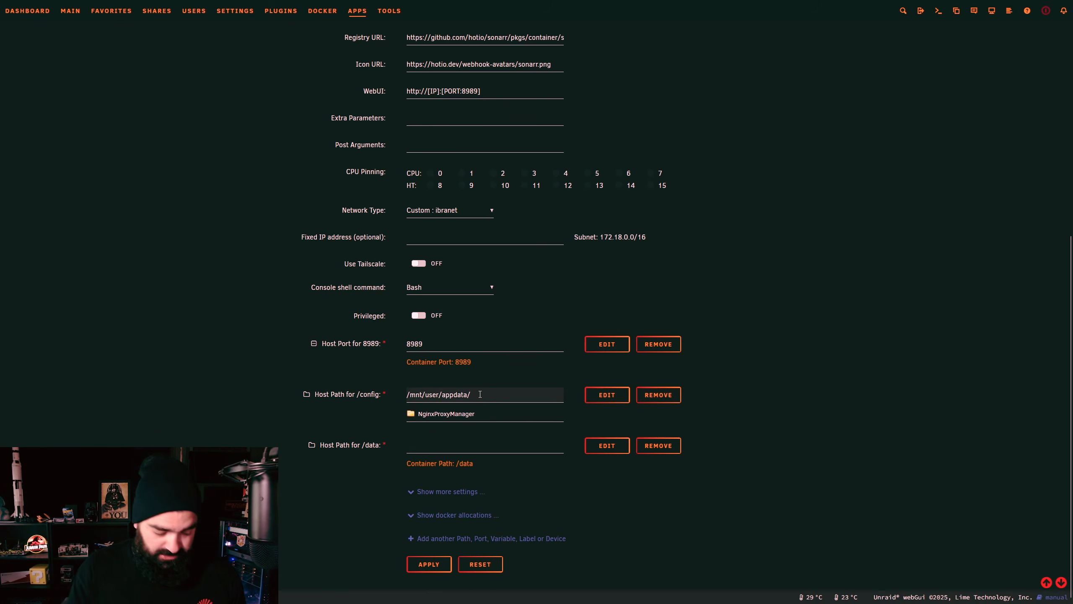
pyautogui.write('narr')
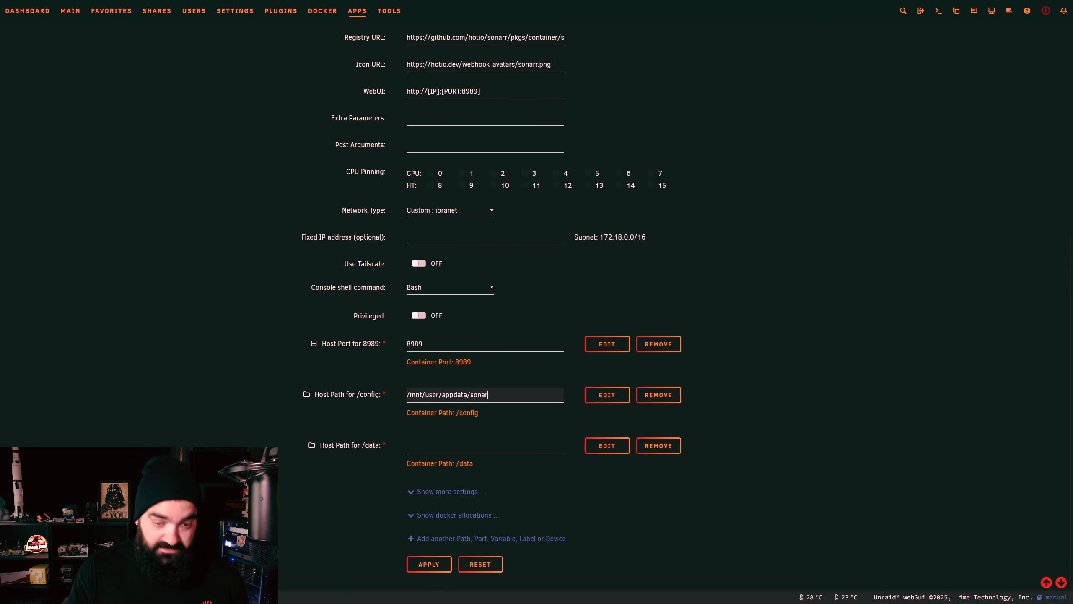
pyautogui.click(820, 394)
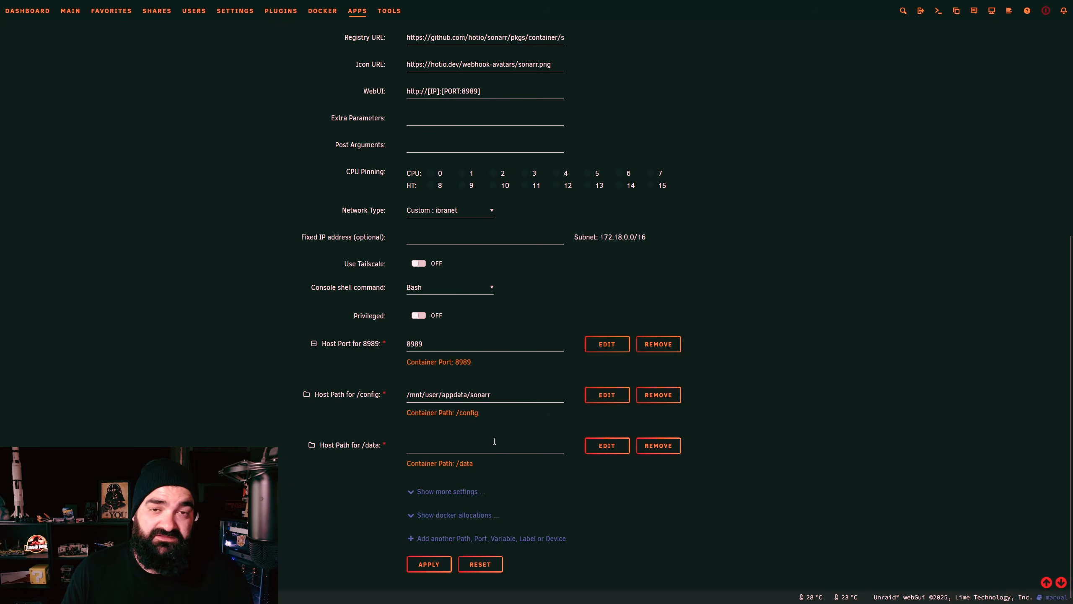
# Step: Pick the media share as Sonarr's /data host path, giving /mnt/user/media/
pyautogui.click(459, 445)
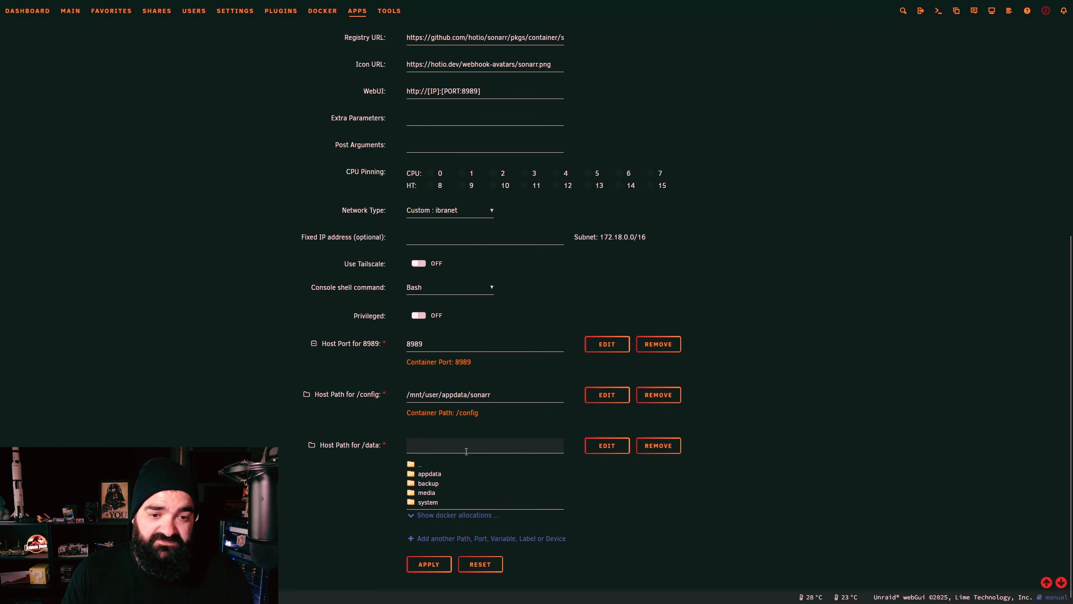
pyautogui.click(427, 493)
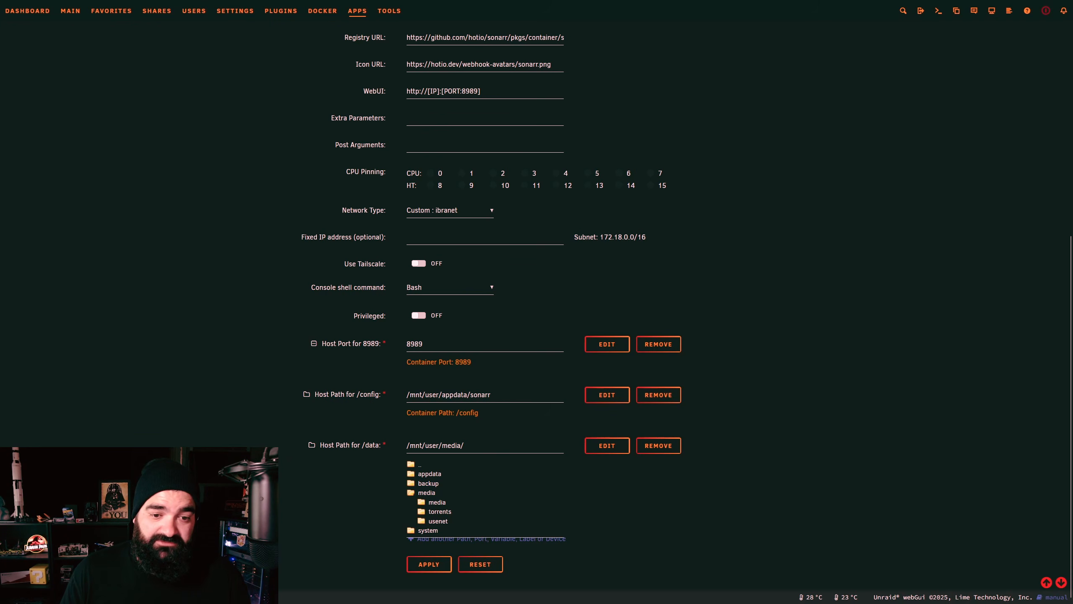
pyautogui.click(475, 439)
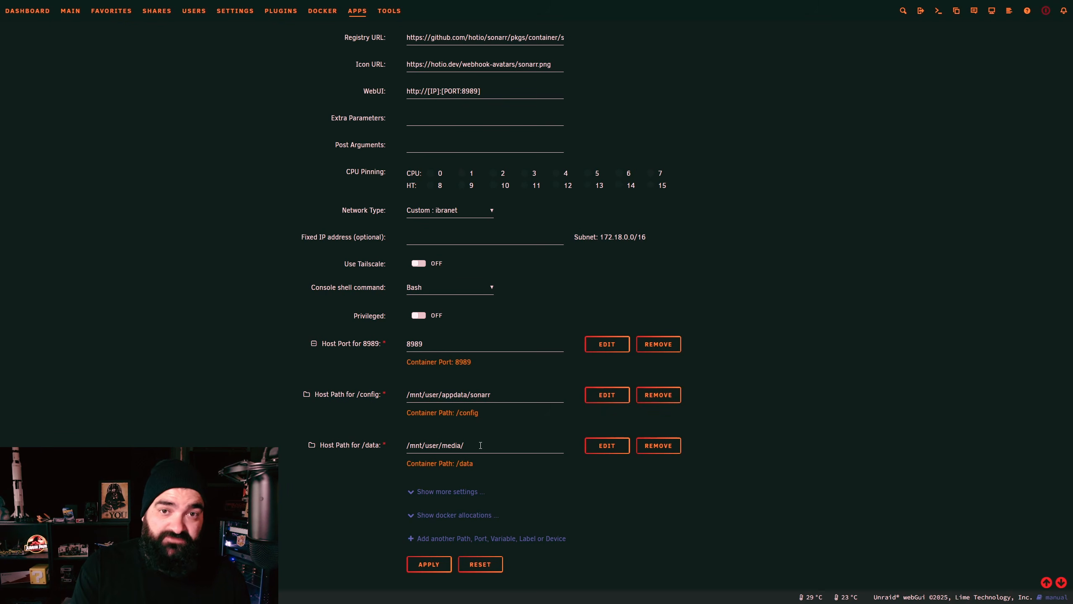
# Step: Remove the PRIVOXY_ENABLED, UNBOUND_ENABLED and UNBOUND_NAMESERVERS variables from Sonarr's template
pyautogui.click(448, 491)
pyautogui.scroll(-6, 467, 118)
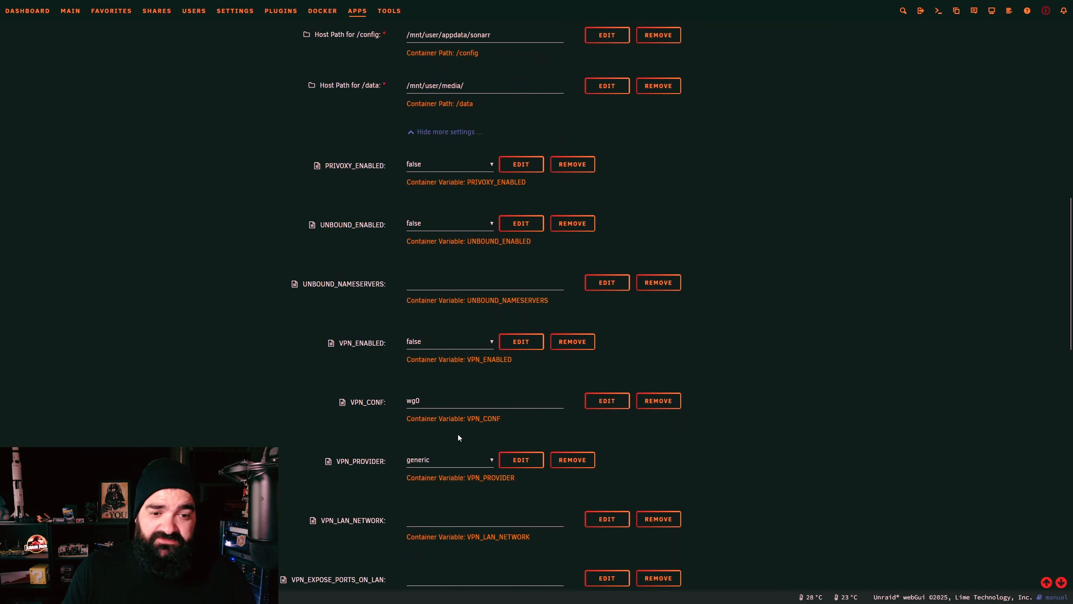
pyautogui.scroll(-6, 458, 434)
pyautogui.scroll(-4, 461, 422)
pyautogui.scroll(13, 460, 415)
pyautogui.click(565, 337)
pyautogui.click(575, 338)
pyautogui.click(653, 335)
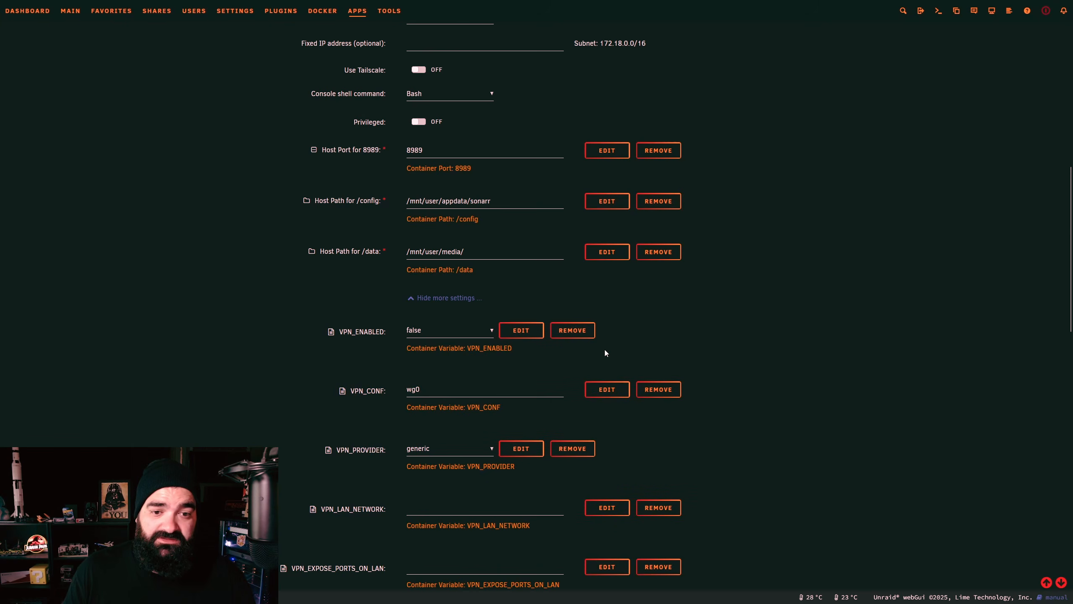
# Step: Remove VPN_ENABLED, VPN_CONF, VPN_PROVIDER, VPN_LAN_NETWORK and VPN_EXPOSE_PORTS_ON_LAN, then apply to start Sonarr
pyautogui.click(575, 334)
pyautogui.click(653, 336)
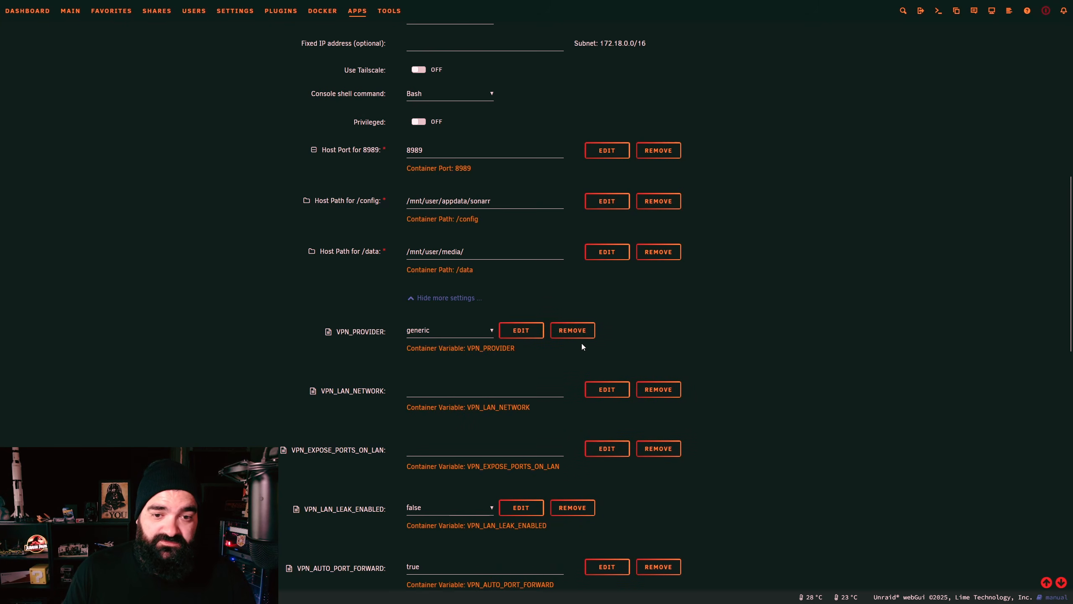
pyautogui.click(583, 337)
pyautogui.click(663, 335)
pyautogui.click(659, 337)
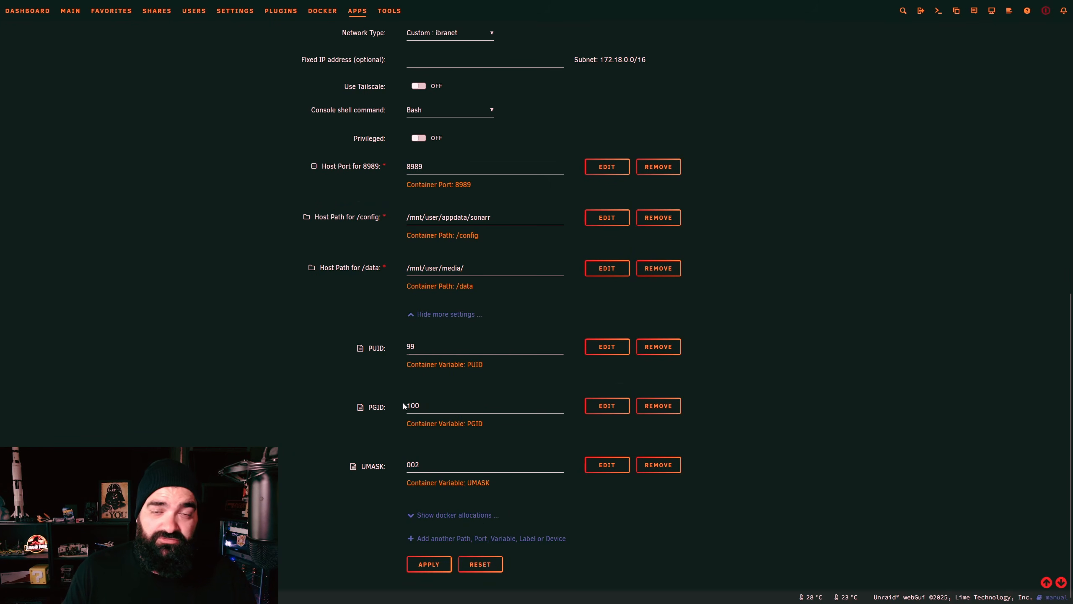
pyautogui.click(430, 564)
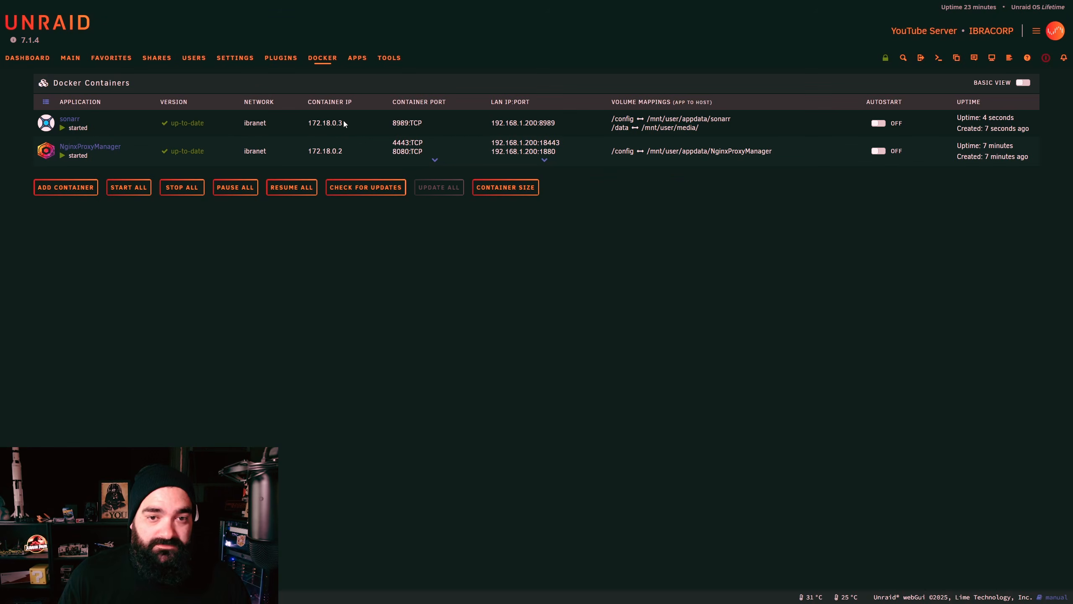
# Step: Open Sonarr's WebUI from its container icon, reopening it after the first connection error
pyautogui.click(45, 123)
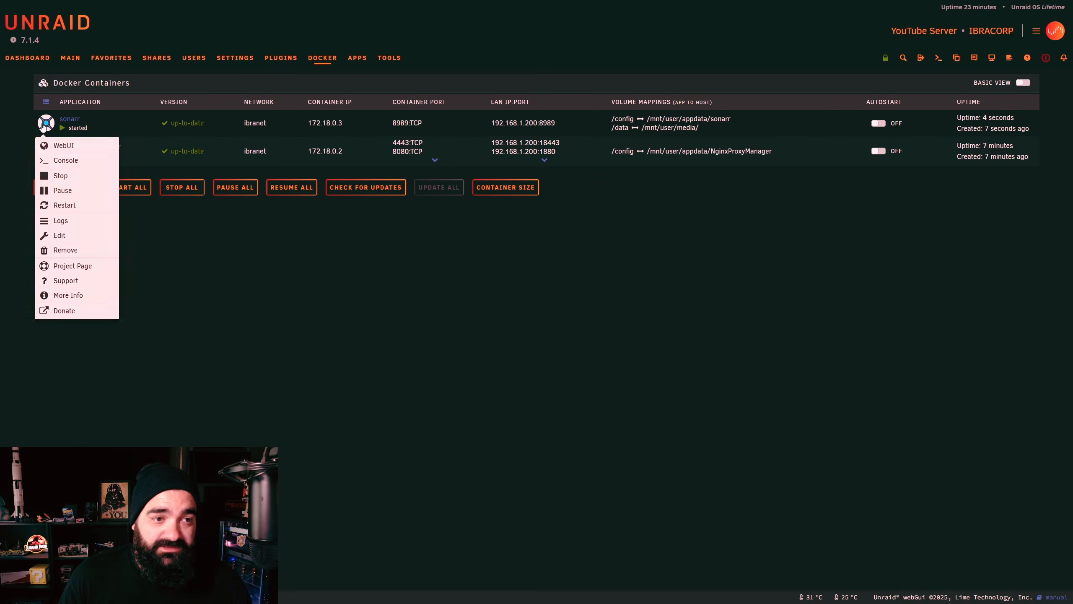
pyautogui.click(59, 148)
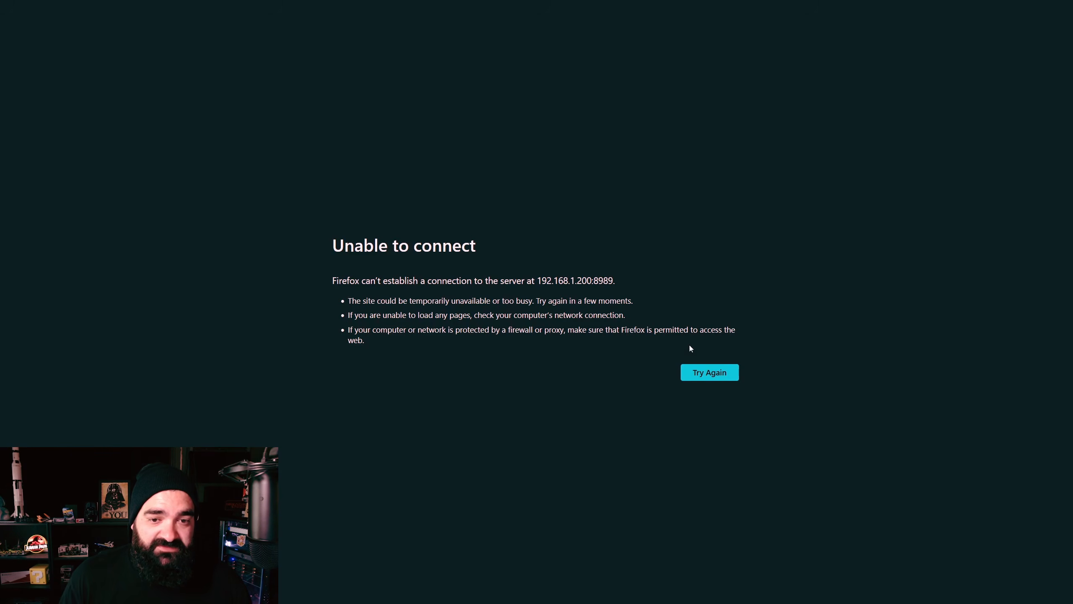
pyautogui.click(702, 375)
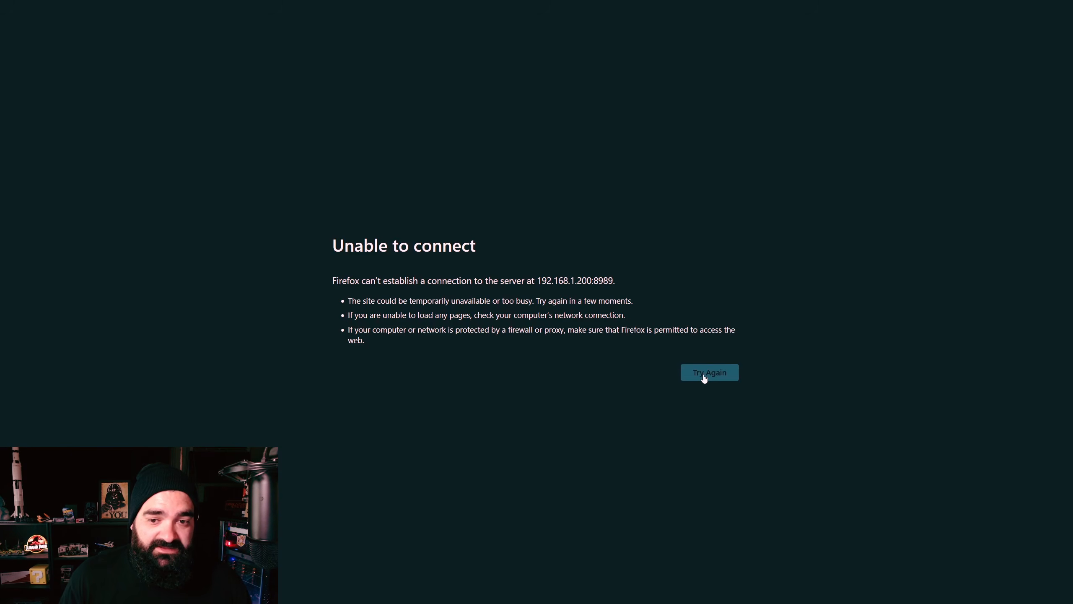
pyautogui.hotkey('ctrl', 'w')
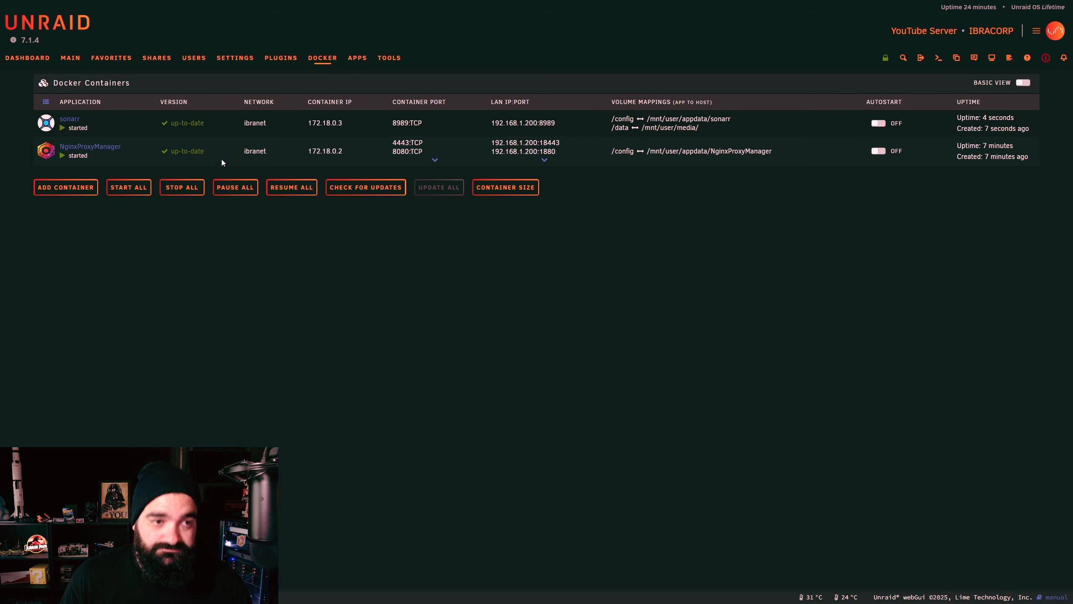
pyautogui.click(45, 127)
pyautogui.click(66, 146)
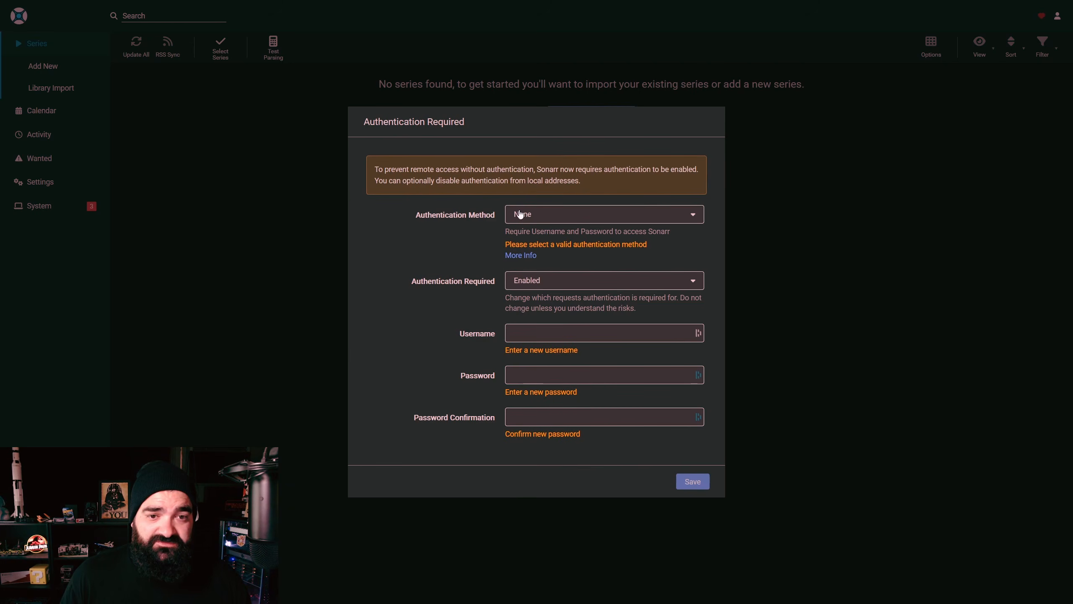
# Step: Set Sonarr to Forms (Login Page) authentication, required for all requests, and save
pyautogui.click(543, 214)
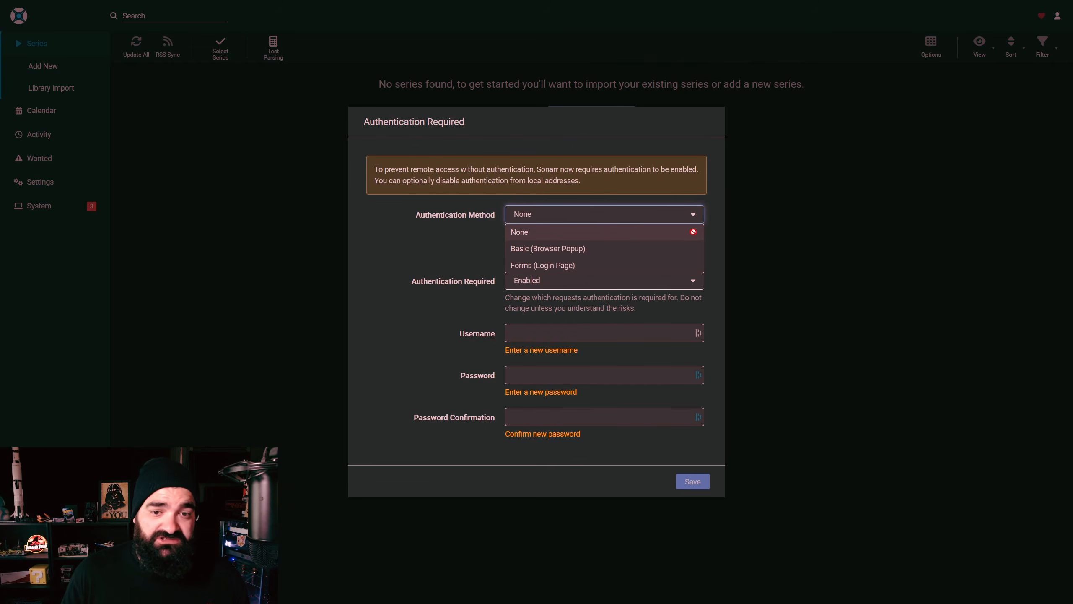
pyautogui.click(556, 264)
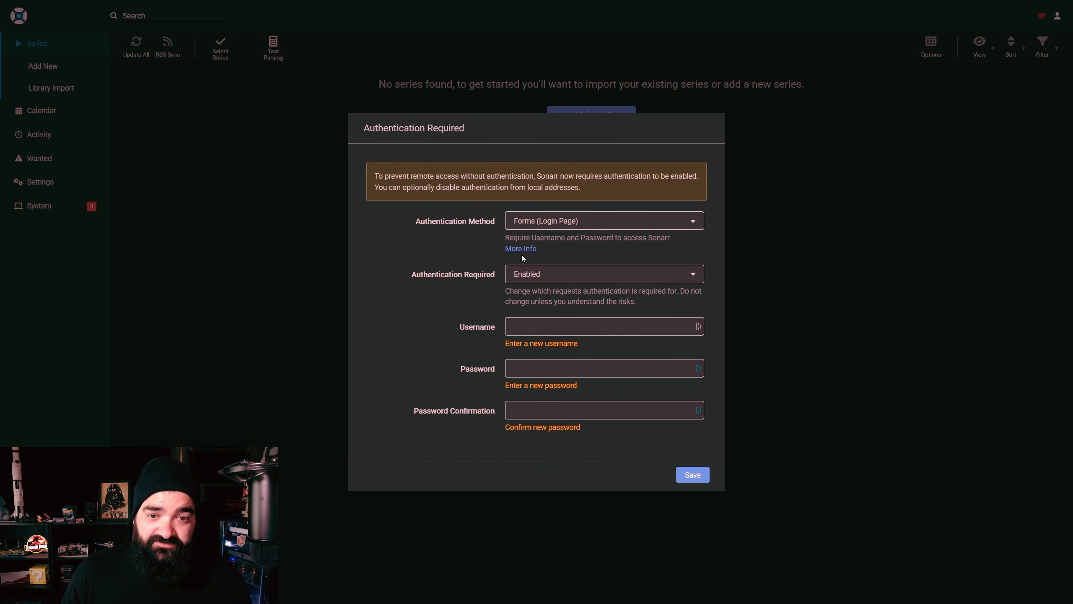
pyautogui.click(550, 274)
pyautogui.click(547, 292)
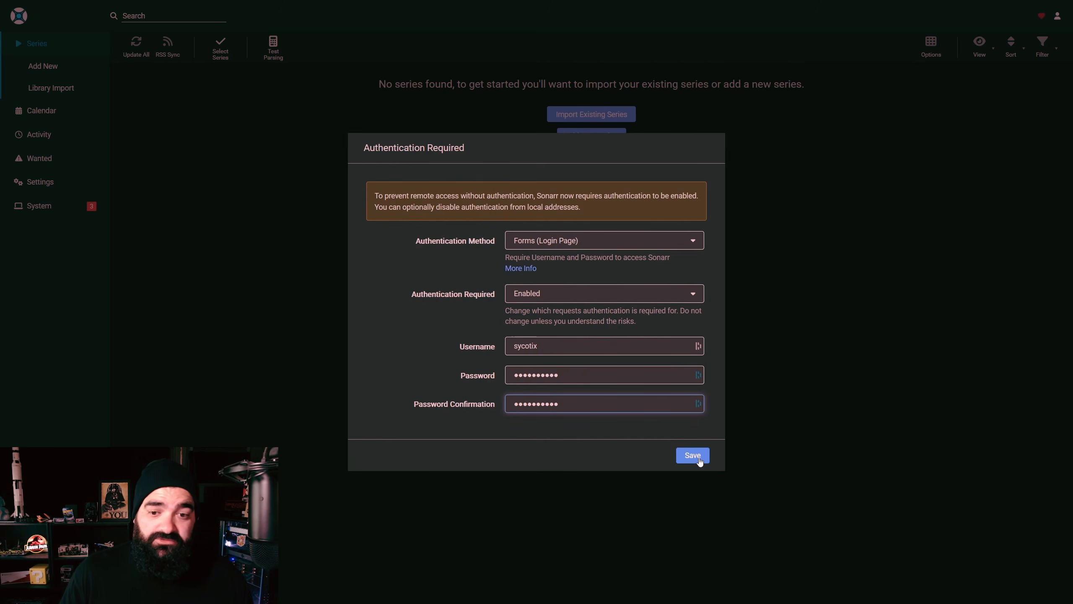
pyautogui.click(700, 461)
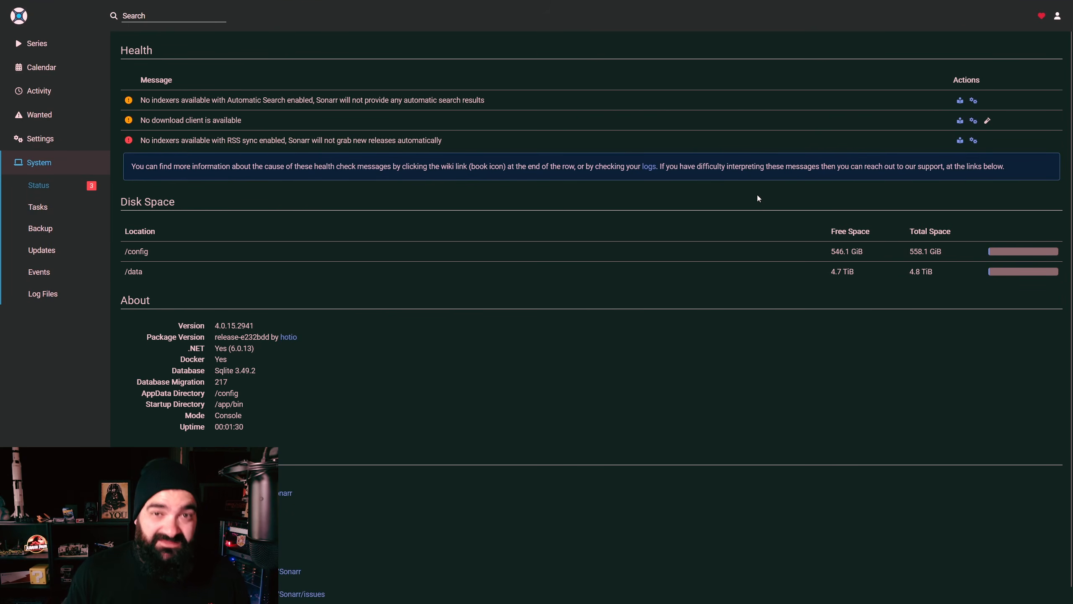
pyautogui.click(65, 45)
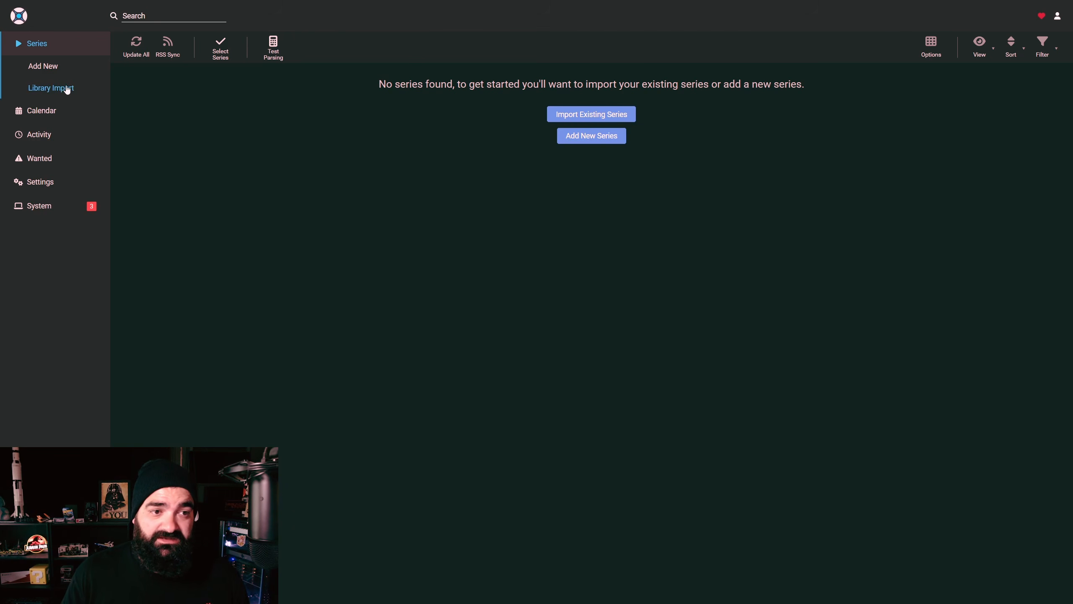
pyautogui.click(57, 205)
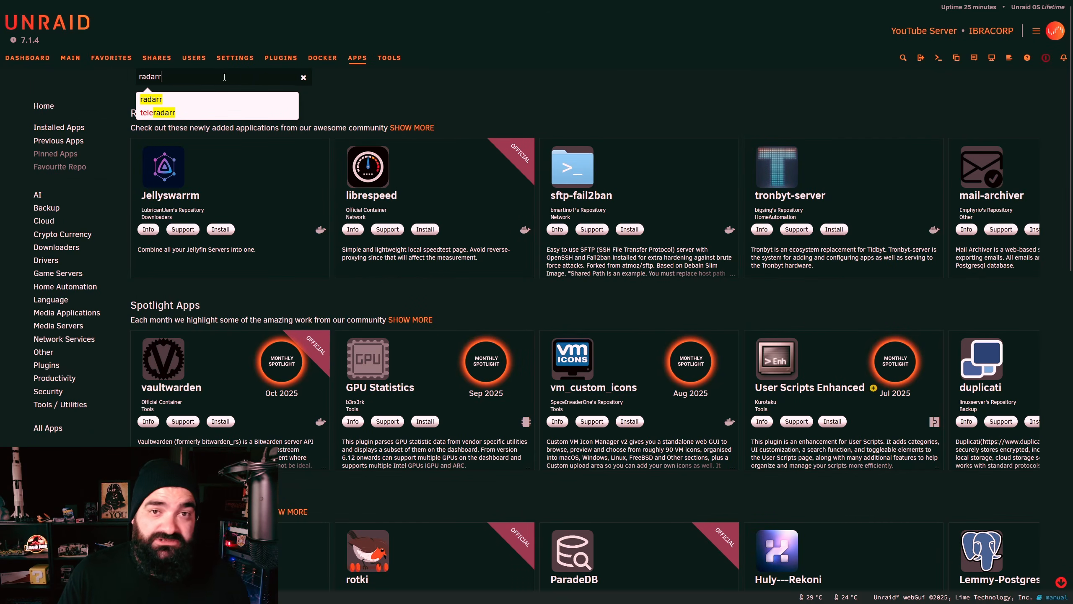
# Step: Install hotio's radarr from Apps on its Default branch and switch the form to Advanced View
pyautogui.click(209, 99)
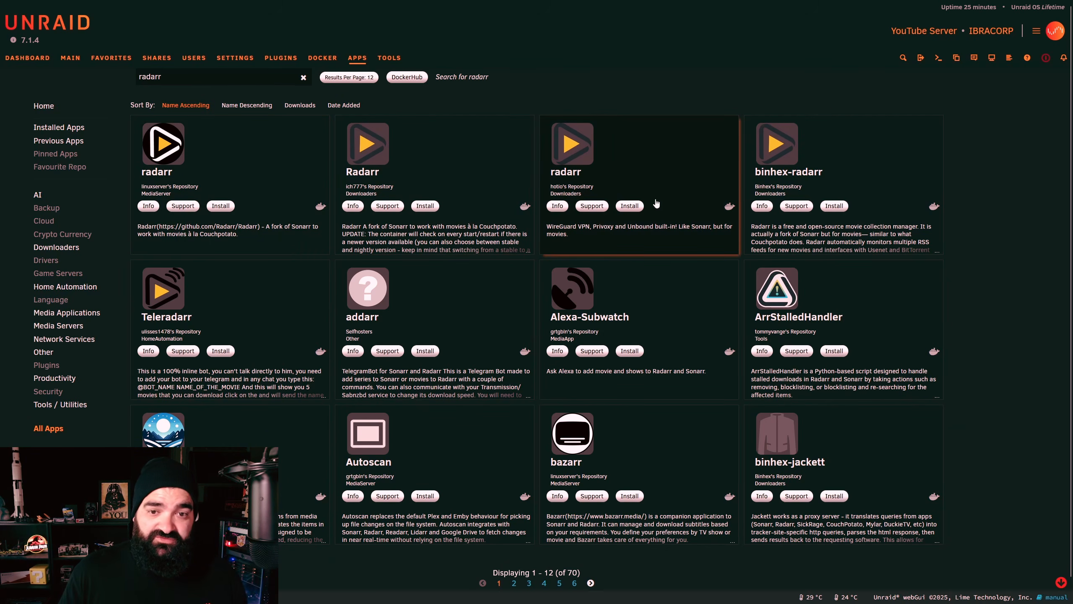
pyautogui.click(631, 206)
pyautogui.click(506, 379)
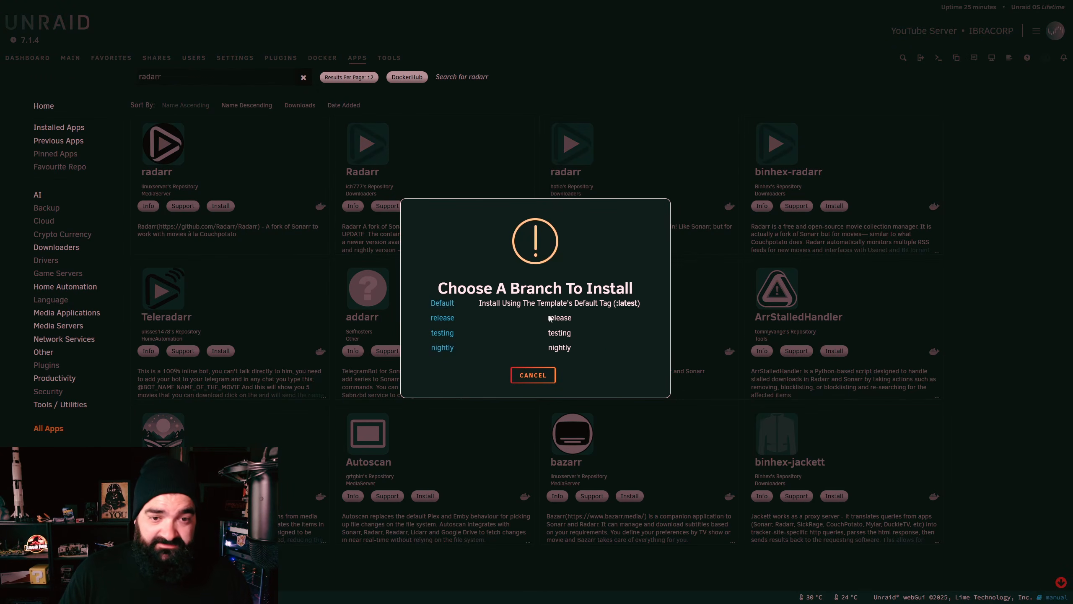
pyautogui.click(442, 303)
pyautogui.click(1019, 81)
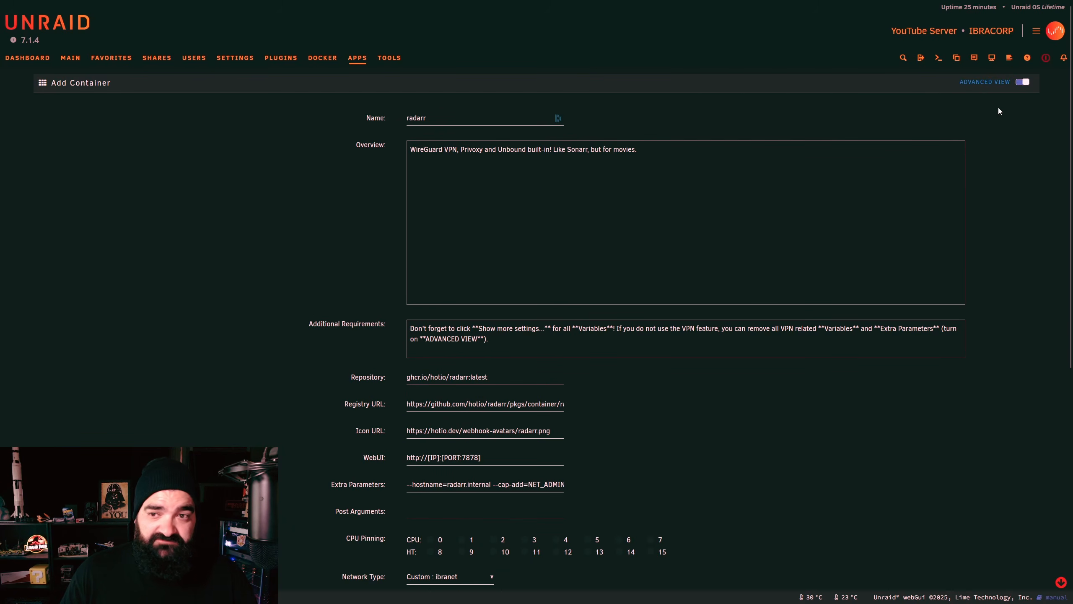
# Step: Clear radarr's Extra Parameters field
pyautogui.moveTo(412, 485); pyautogui.dragTo(657, 483)
pyautogui.press('BackSpace')
pyautogui.click(620, 485)
pyautogui.scroll(-5, 693, 454)
pyautogui.scroll(-3, 451, 407)
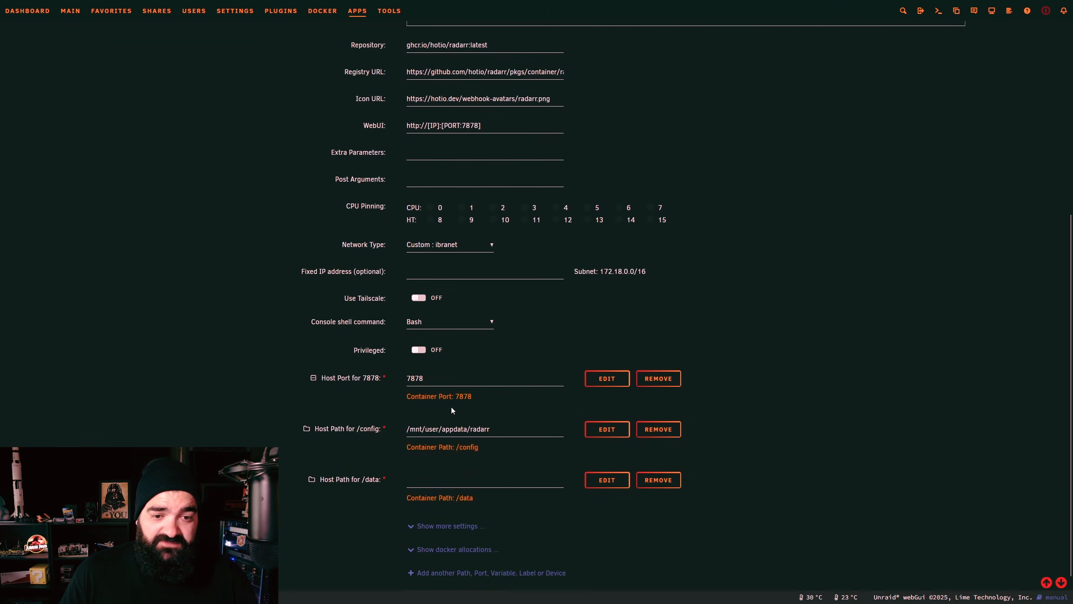
pyautogui.scroll(-1, 452, 408)
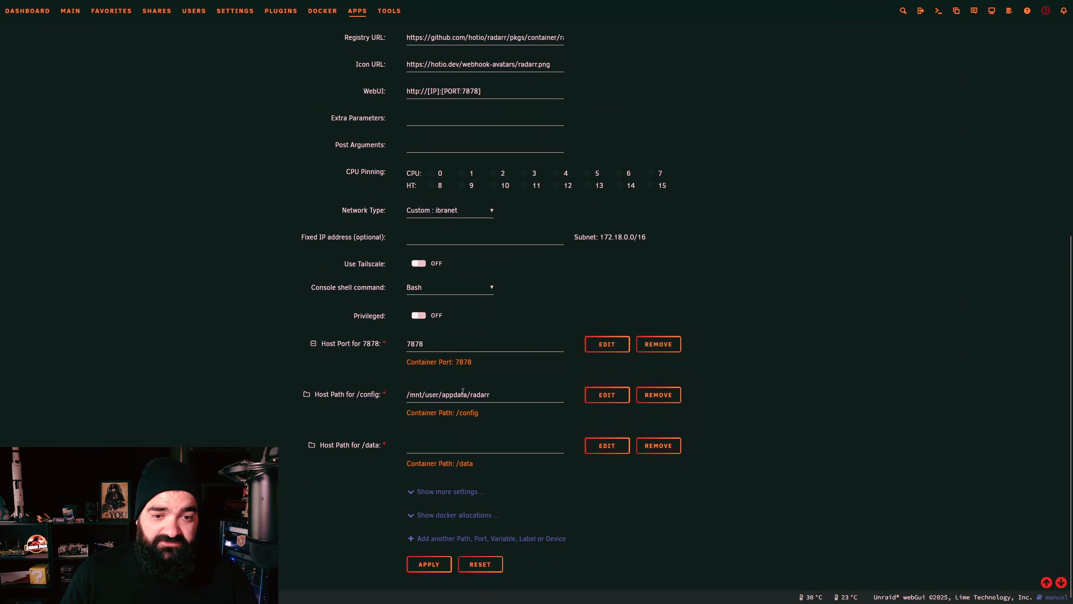
# Step: Set radarr's /data host path to the media share, /mnt/user/media/
pyautogui.click(465, 443)
pyautogui.click(434, 496)
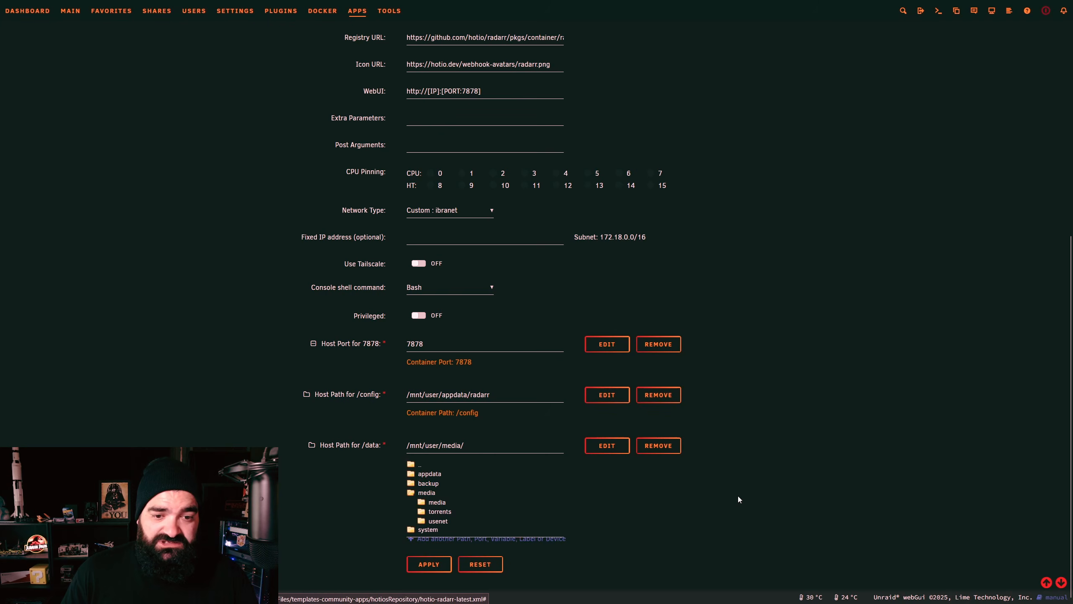
pyautogui.click(736, 486)
# Step: Remove the PRIVOXY and UNBOUND variables and apply to create and start radarr
pyautogui.click(486, 487)
pyautogui.scroll(-3, 500, 477)
pyautogui.click(572, 358)
pyautogui.click(579, 363)
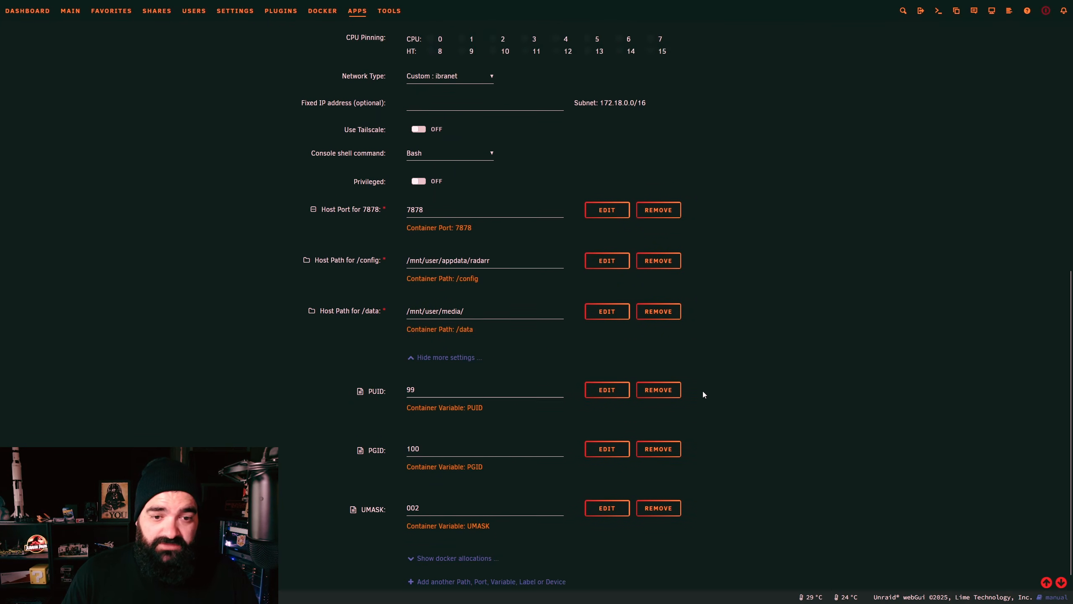
pyautogui.scroll(-1, 702, 395)
pyautogui.scroll(2, 575, 346)
pyautogui.scroll(8, 572, 350)
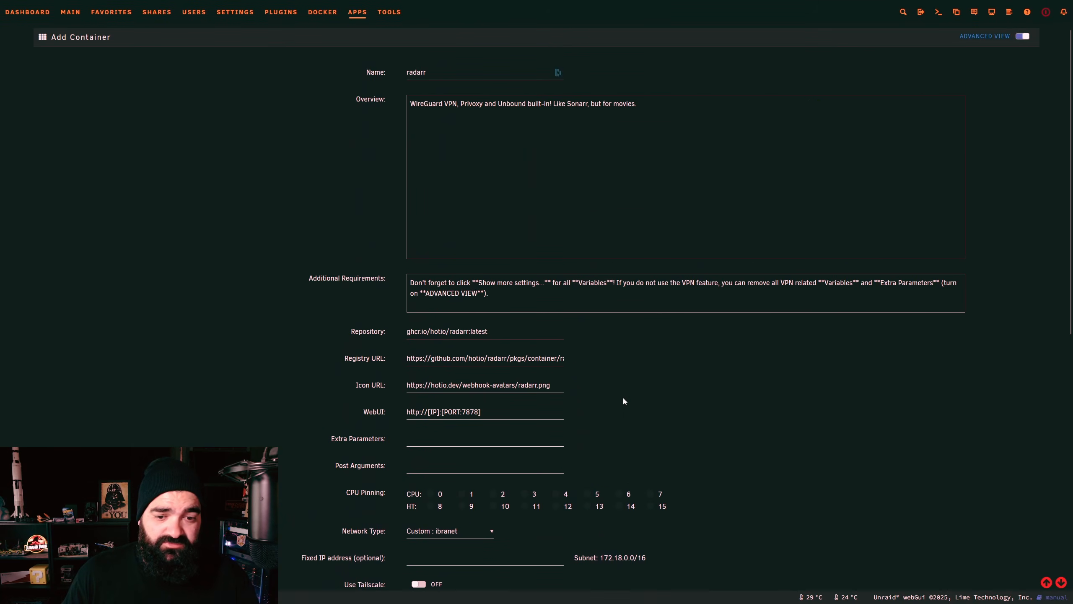
pyautogui.scroll(-15, 600, 415)
pyautogui.click(429, 564)
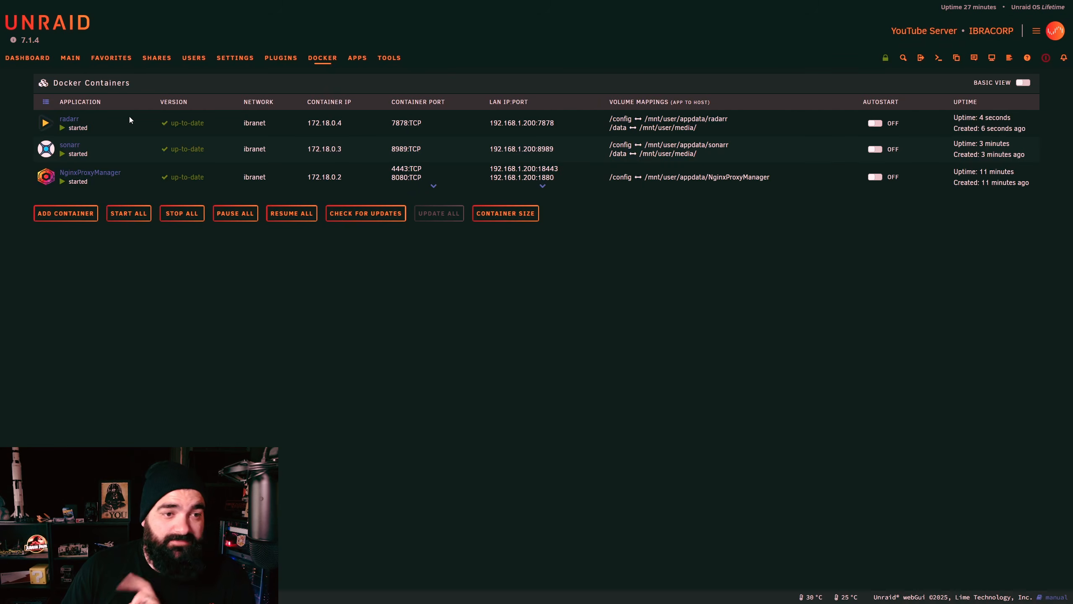
# Step: Open Radarr's WebUI from the radarr container icon on the Docker tab
pyautogui.click(45, 123)
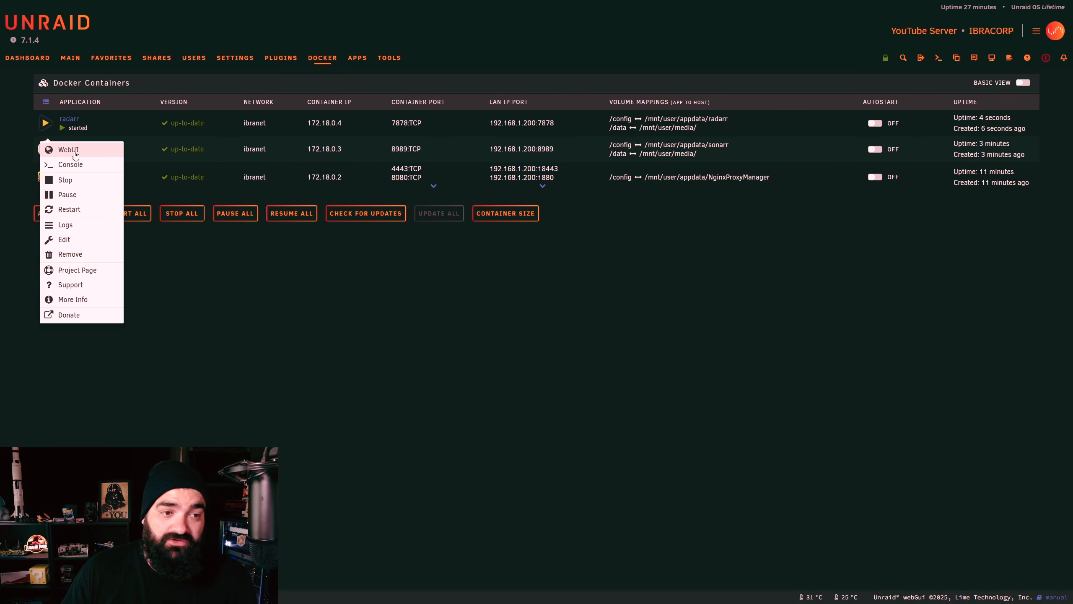
pyautogui.click(76, 149)
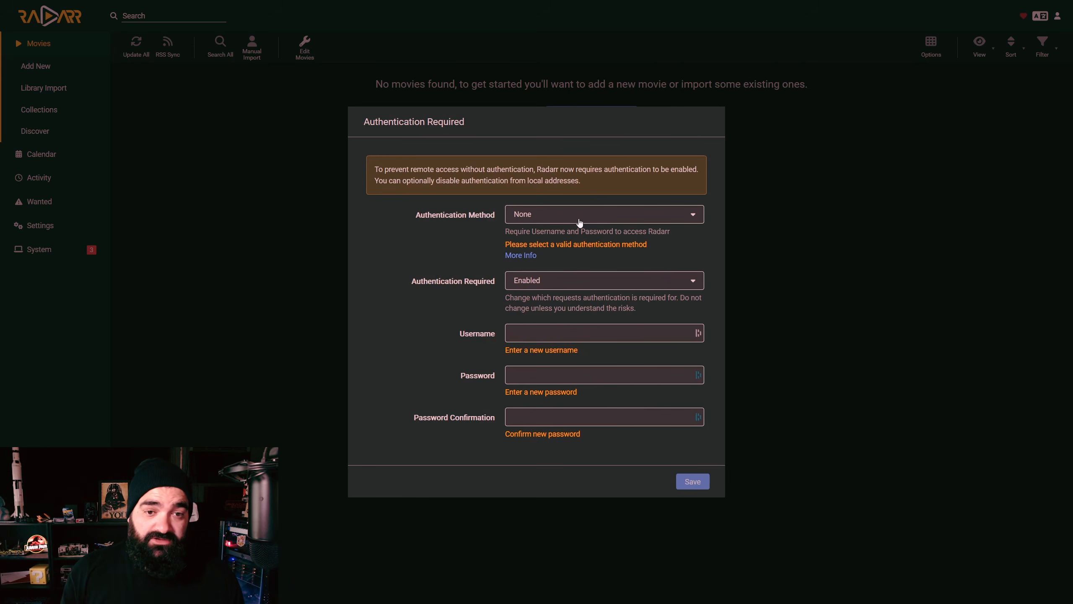
# Step: Choose Forms (Login Page) as Radarr's authentication method
pyautogui.click(580, 223)
pyautogui.click(555, 265)
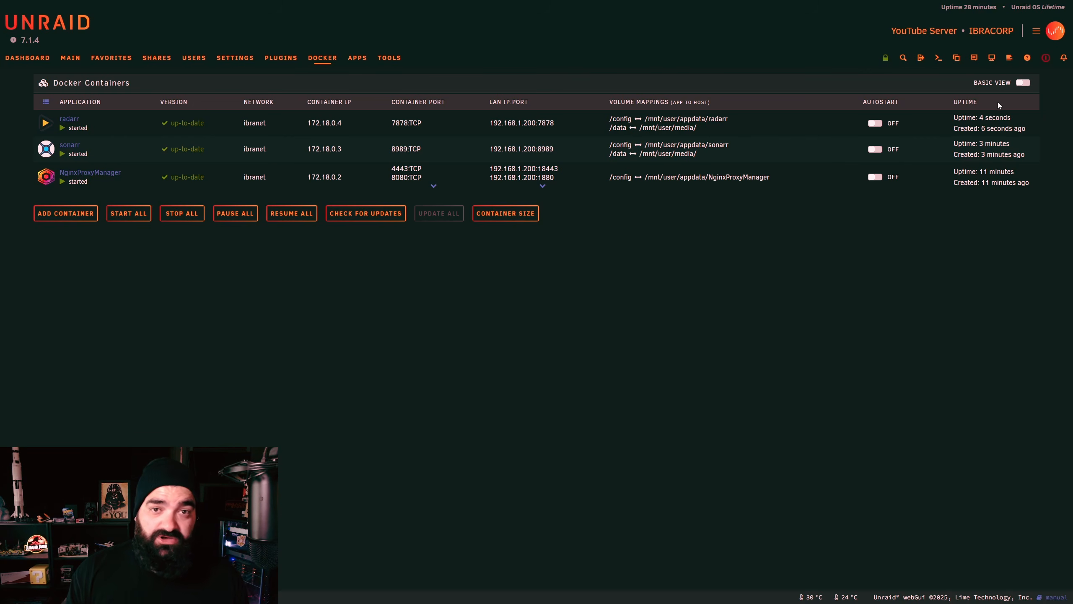
# Step: In Advanced View, drag NginxProxyManager to the top of the Docker list, then go to Apps
pyautogui.click(1026, 83)
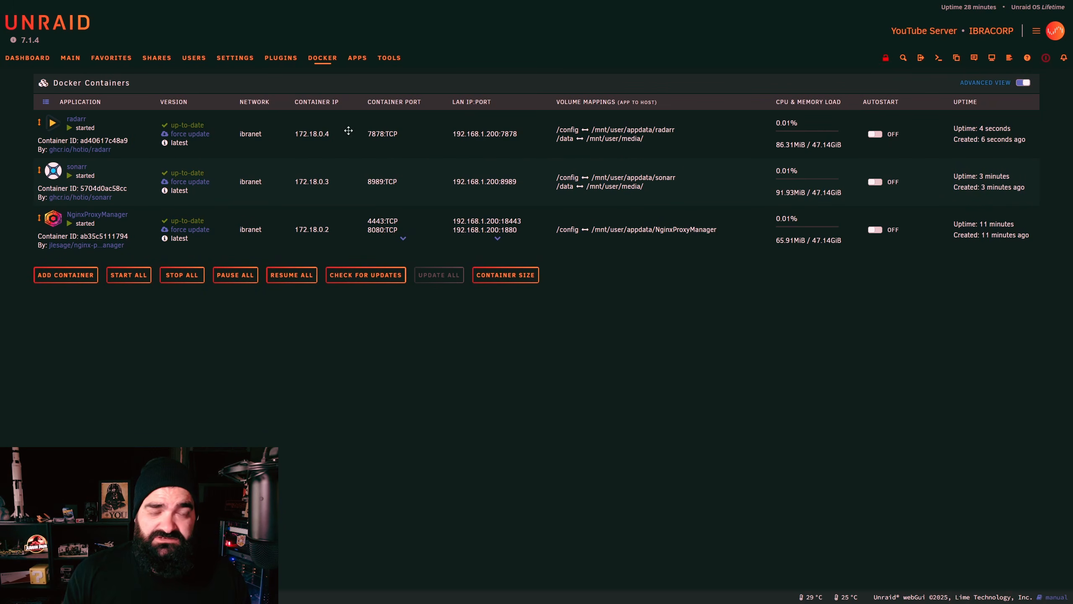
pyautogui.moveTo(39, 218); pyautogui.dragTo(29, 120)
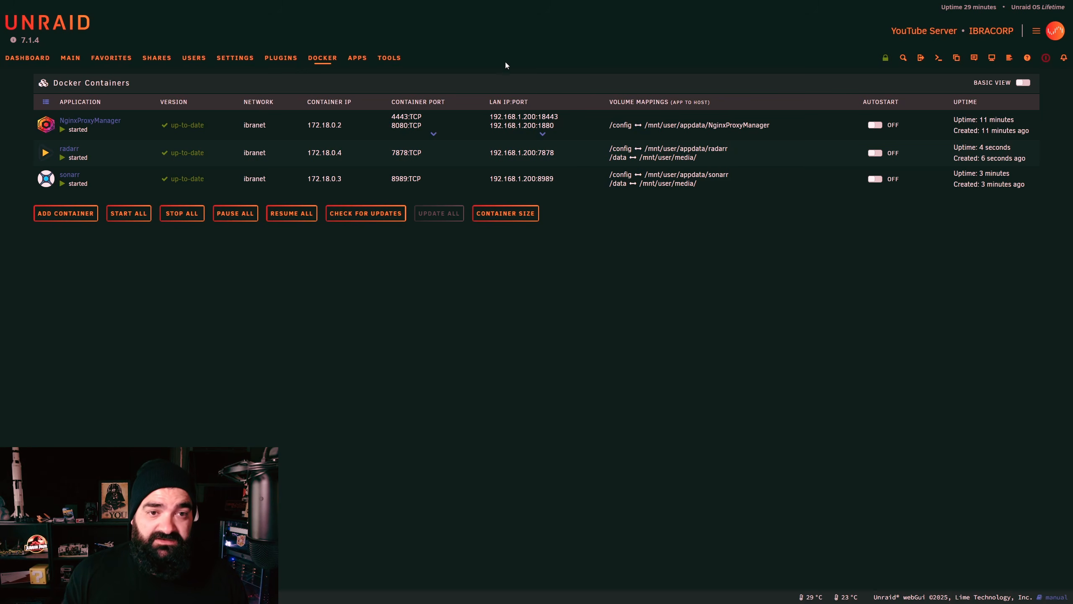
pyautogui.click(363, 61)
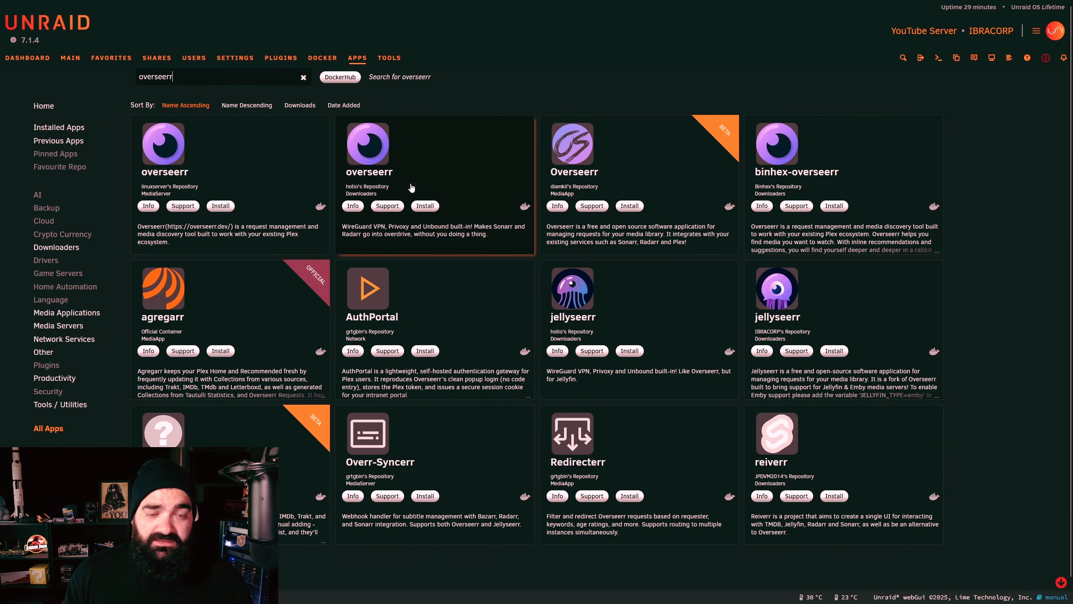
# Step: Start installing hotio's overseerr app from the Default branch
pyautogui.click(425, 206)
pyautogui.click(506, 380)
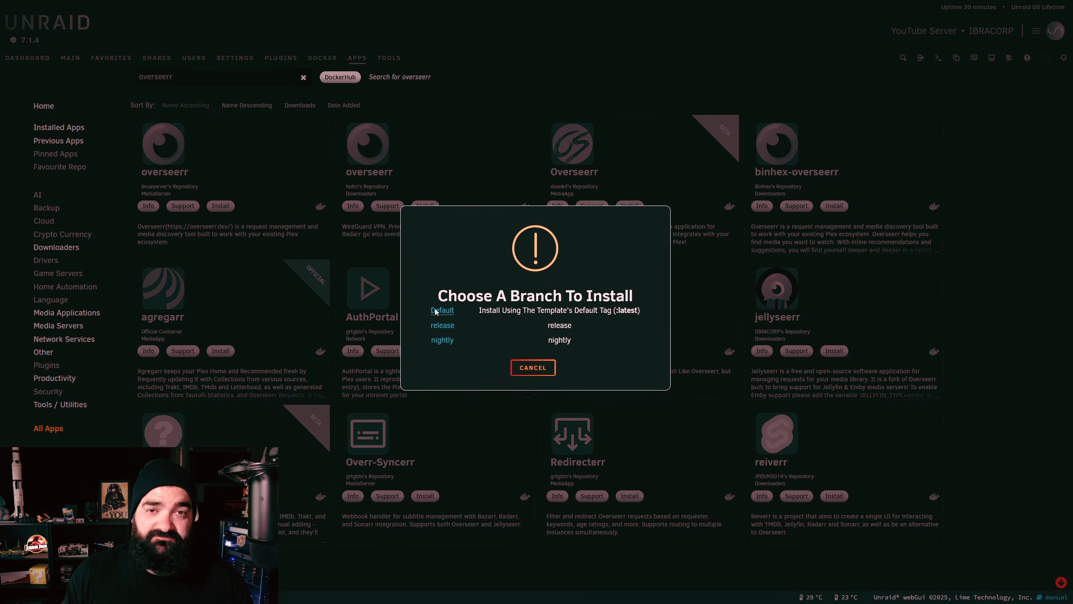
pyautogui.click(442, 310)
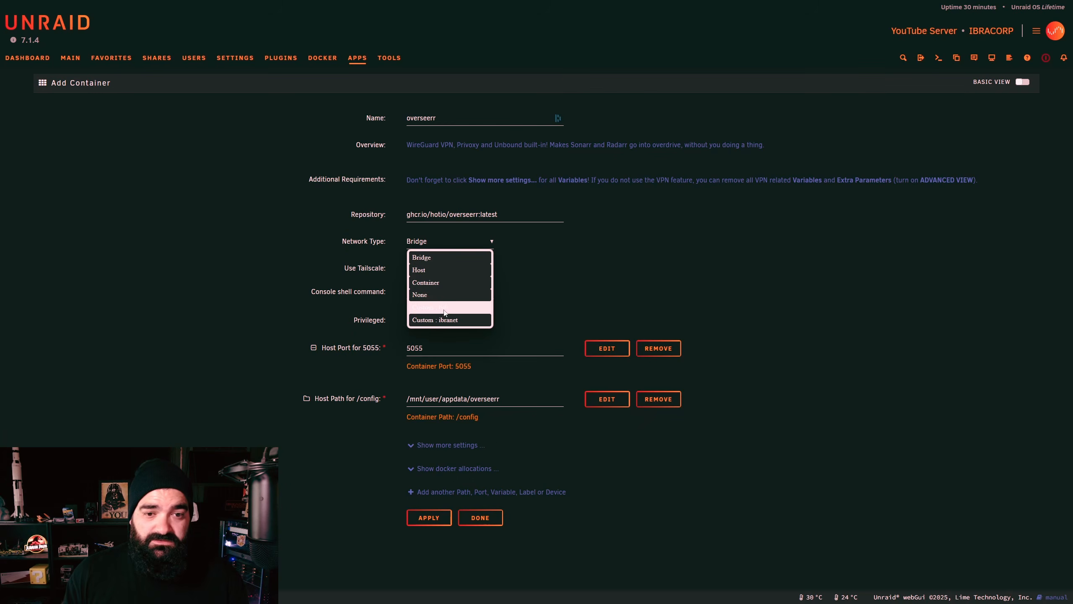
# Step: In Advanced View, clear the overseerr Extra Parameters value
pyautogui.click(1023, 82)
pyautogui.scroll(-4, 397, 318)
pyautogui.moveTo(408, 324); pyautogui.dragTo(672, 312)
pyautogui.press('BackSpace')
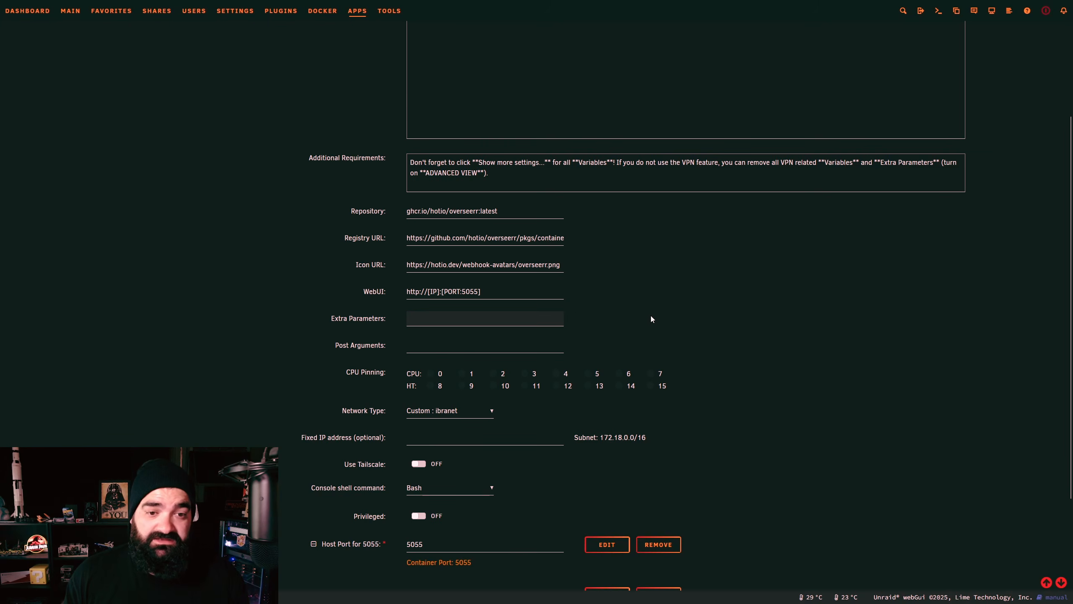
pyautogui.scroll(-8, 651, 316)
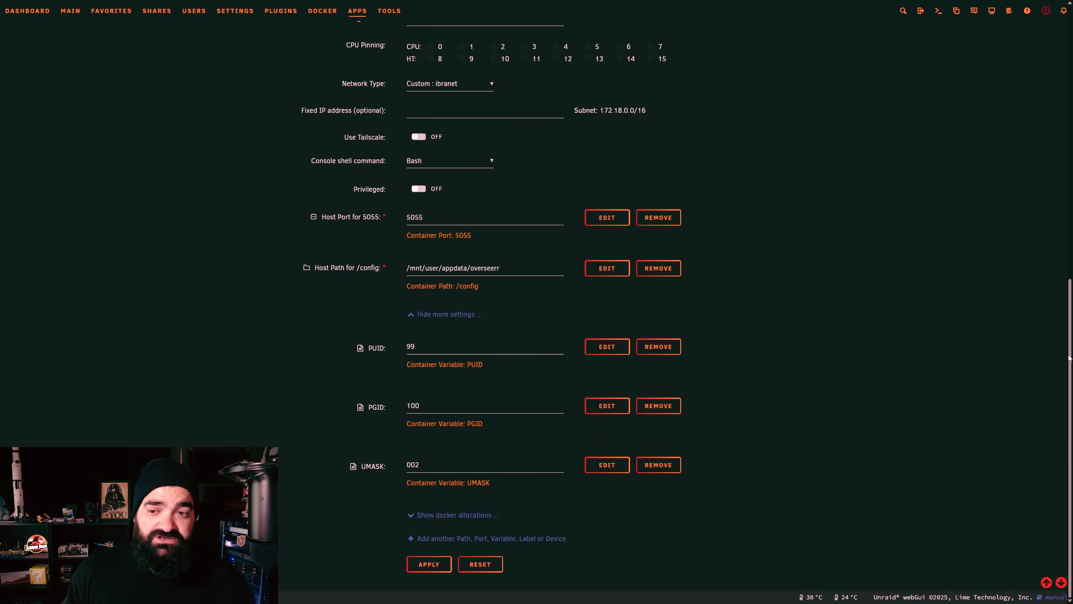
pyautogui.moveTo(1069, 357); pyautogui.dragTo(1042, 417)
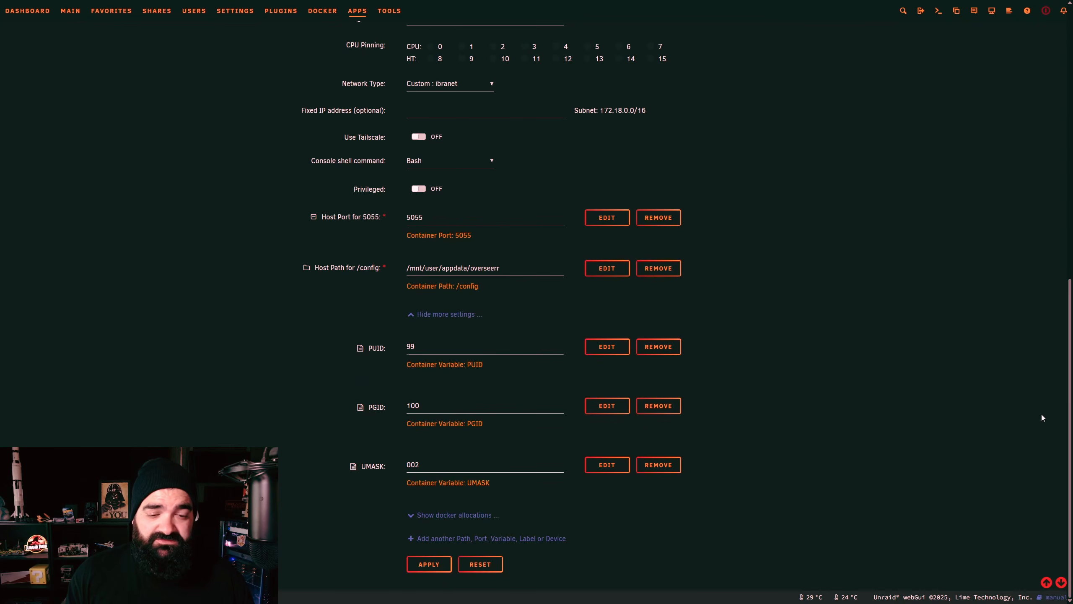
# Step: Apply the overseerr form to create the container on ibranet with port 5055
pyautogui.click(425, 566)
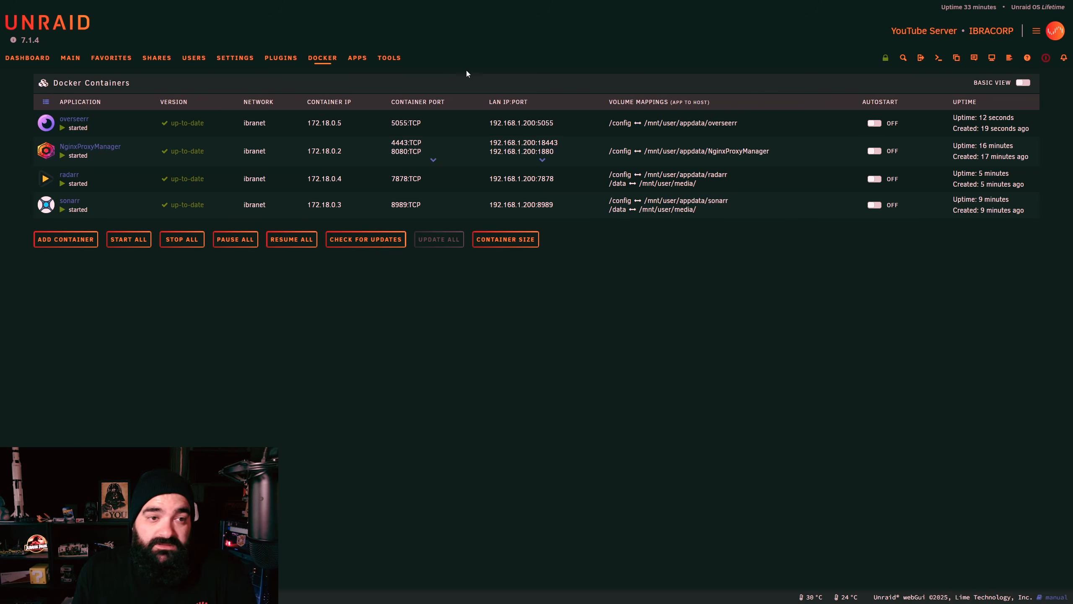
# Step: Drag overseerr to the bottom of the container list, relock the order, then go to Apps
pyautogui.click(882, 61)
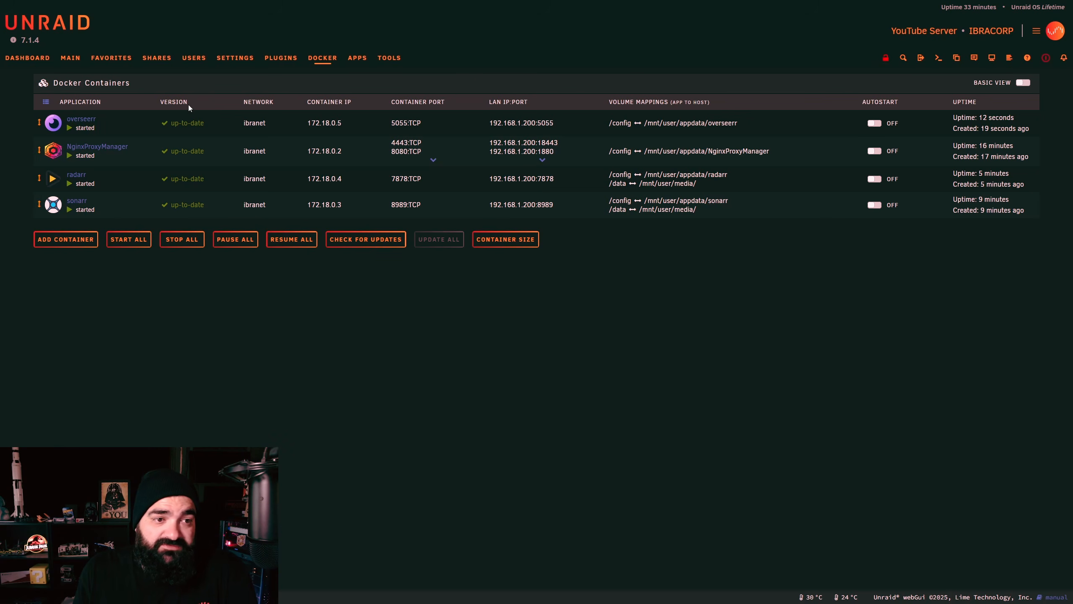
pyautogui.moveTo(39, 120); pyautogui.dragTo(40, 179)
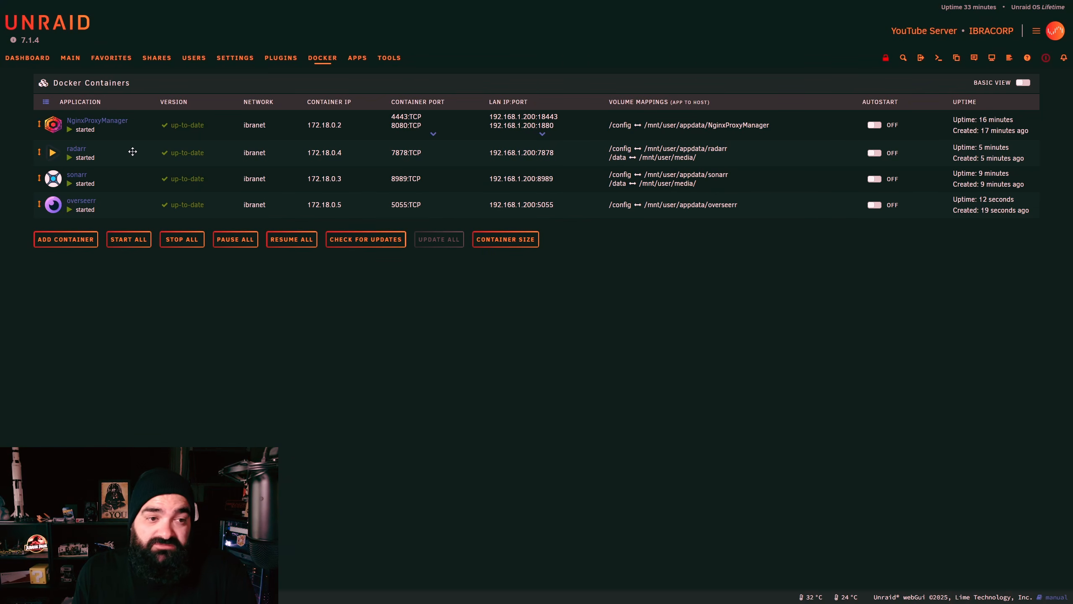
pyautogui.click(880, 59)
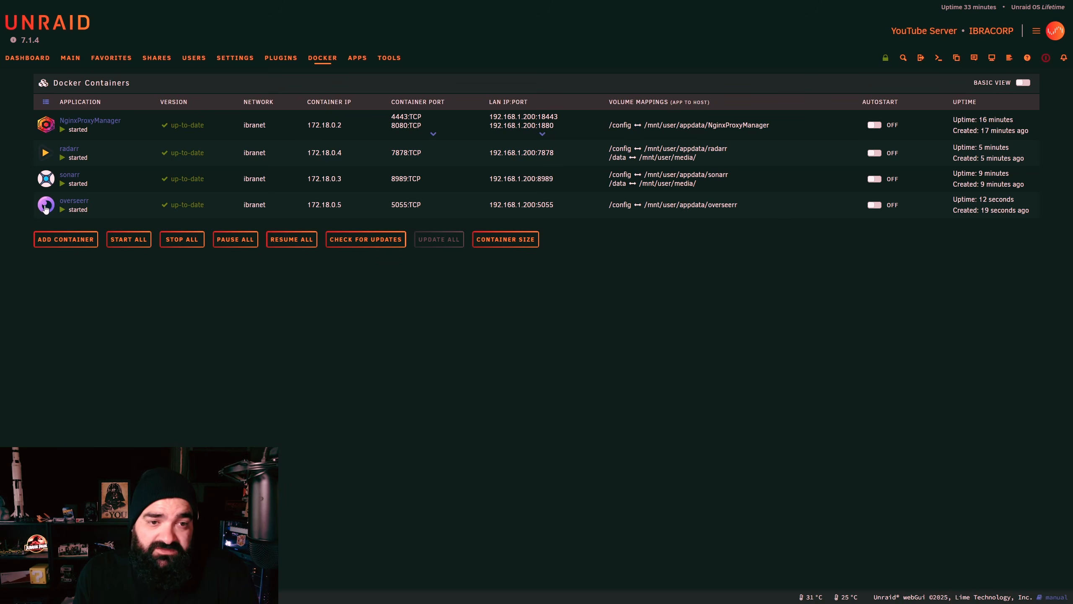
pyautogui.click(360, 59)
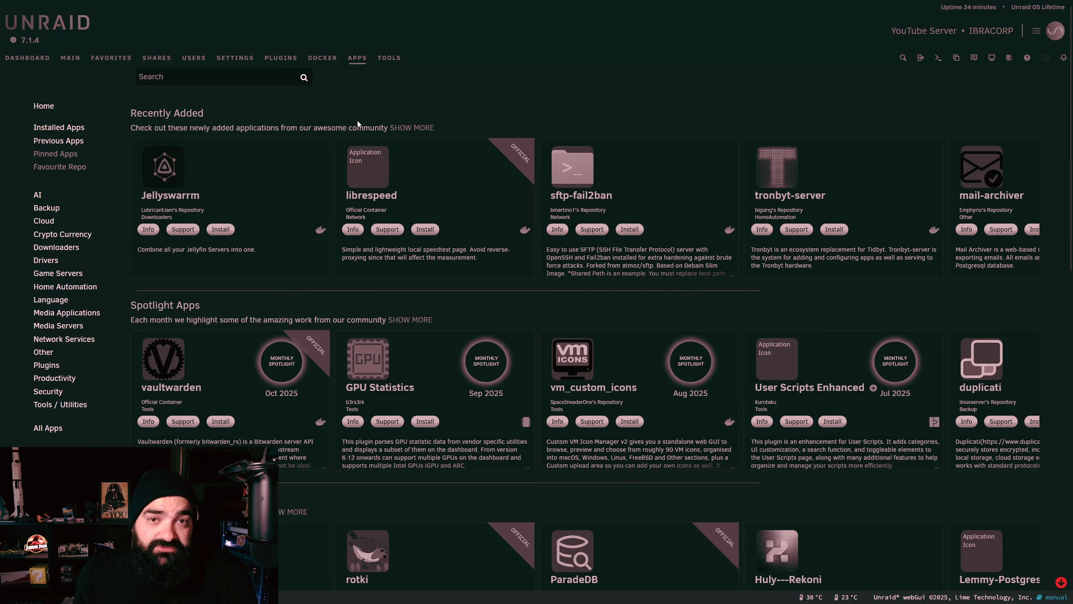
# Step: Search Apps for plex and install hotio's plex from the Default branch
pyautogui.write('plex')
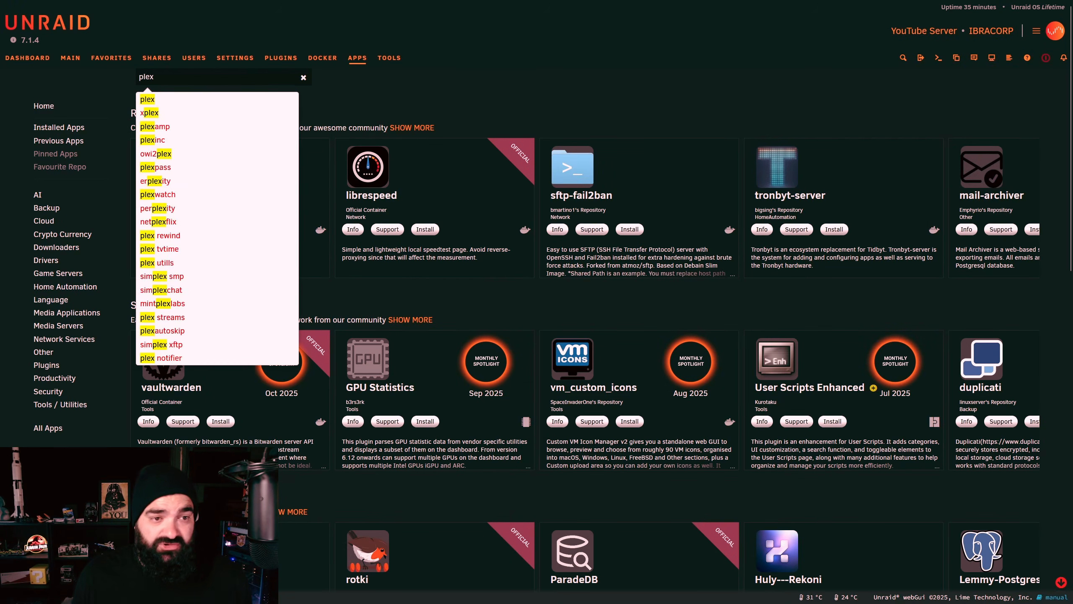
pyautogui.press('Return')
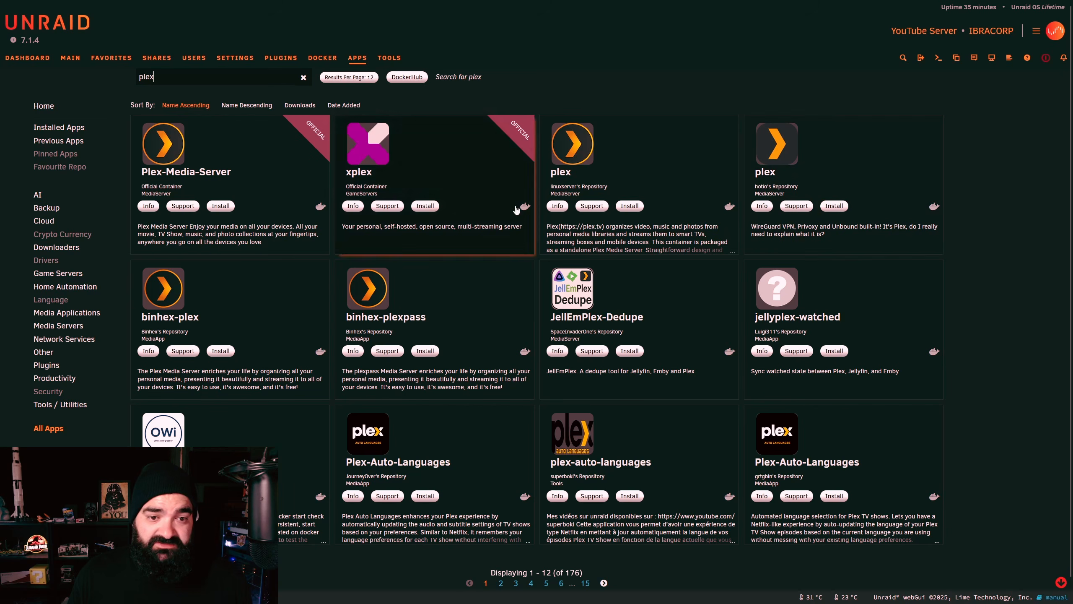
pyautogui.click(834, 206)
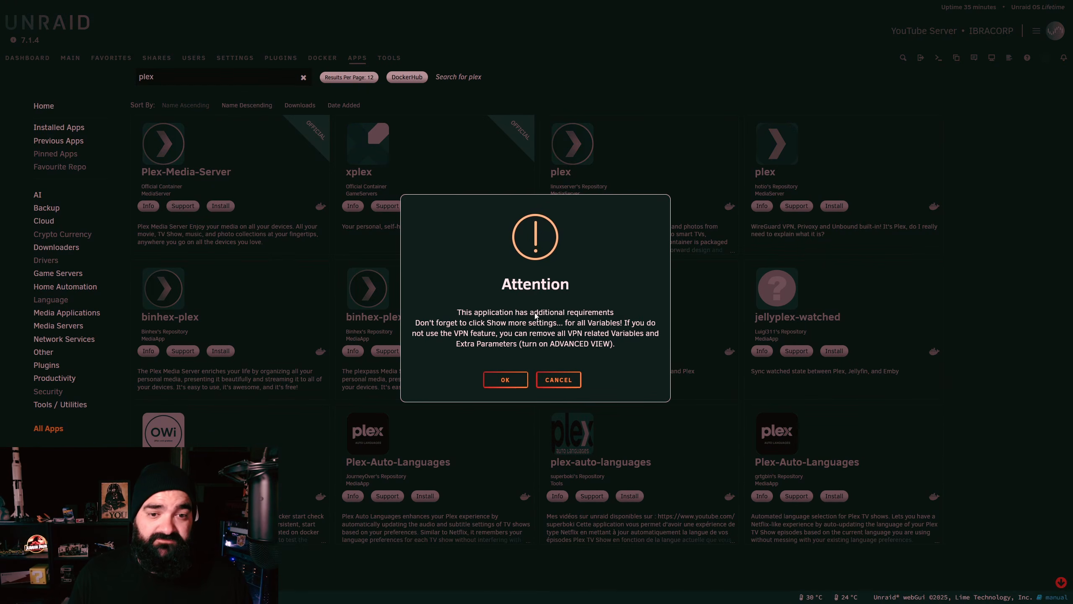
pyautogui.click(505, 379)
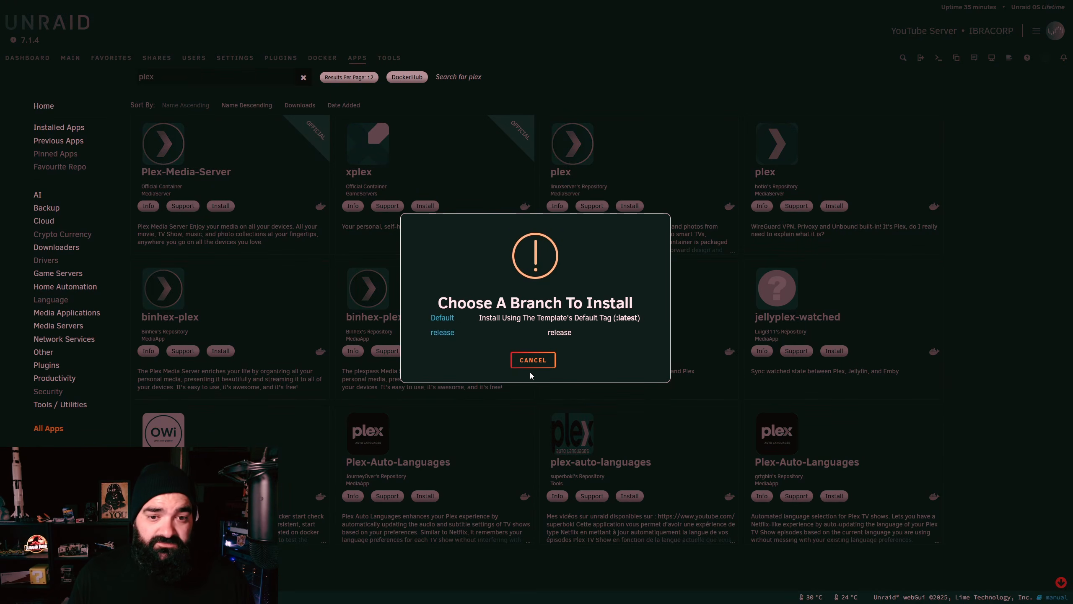
pyautogui.click(442, 317)
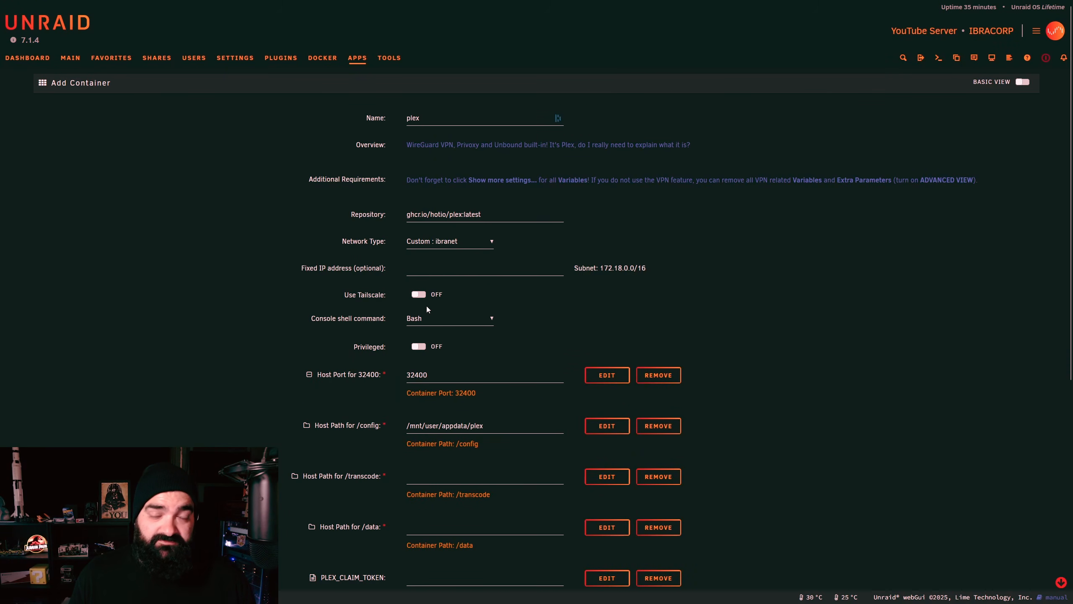
# Step: Set the /transcode host path to /dev/shm
pyautogui.scroll(-3, 411, 305)
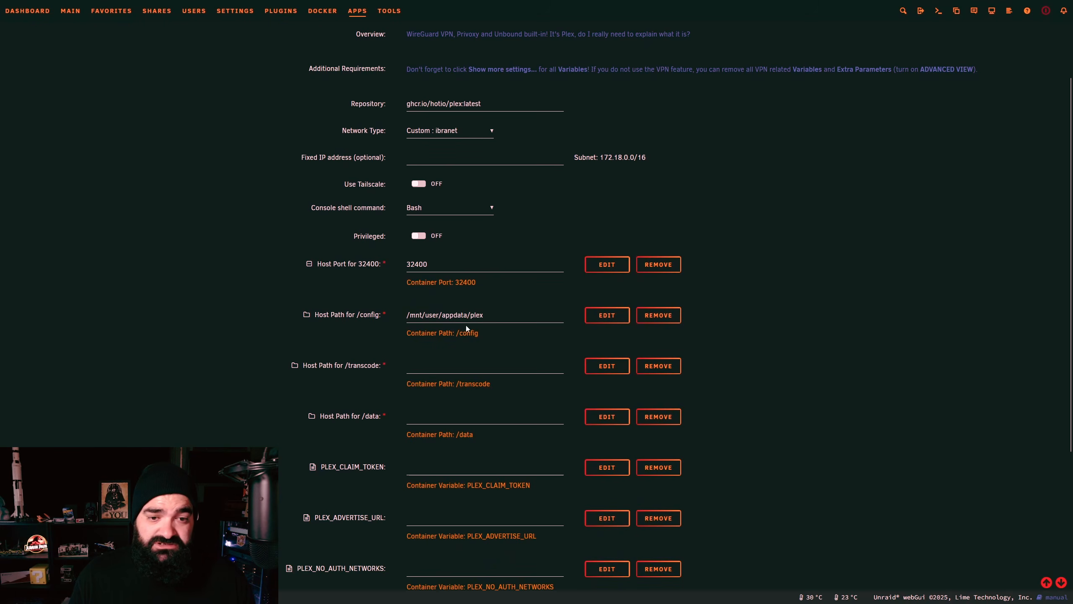
pyautogui.scroll(-3, 448, 304)
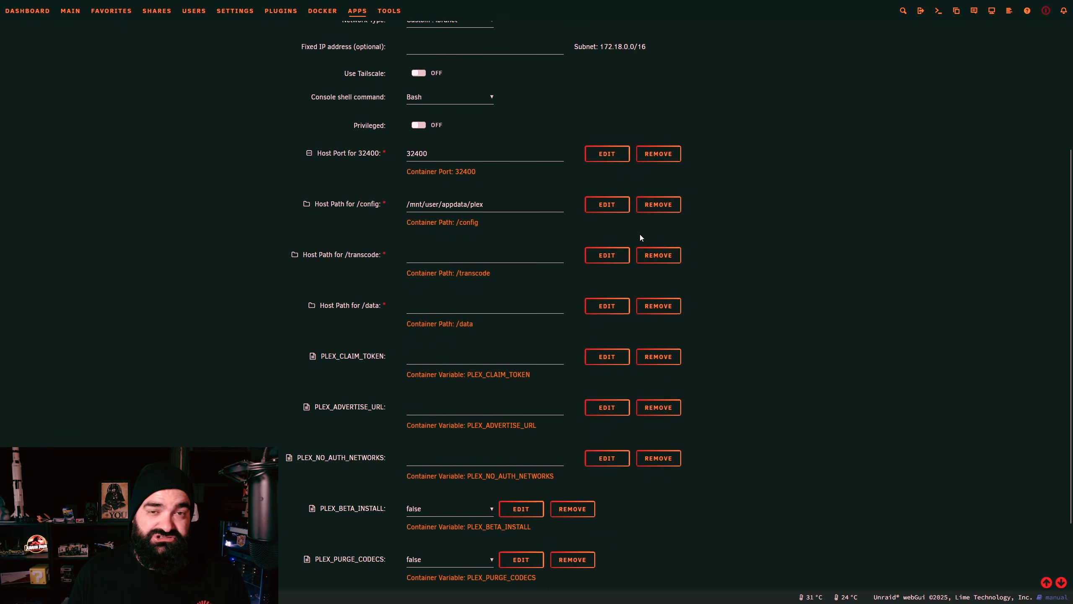
pyautogui.write('/dev/shm')
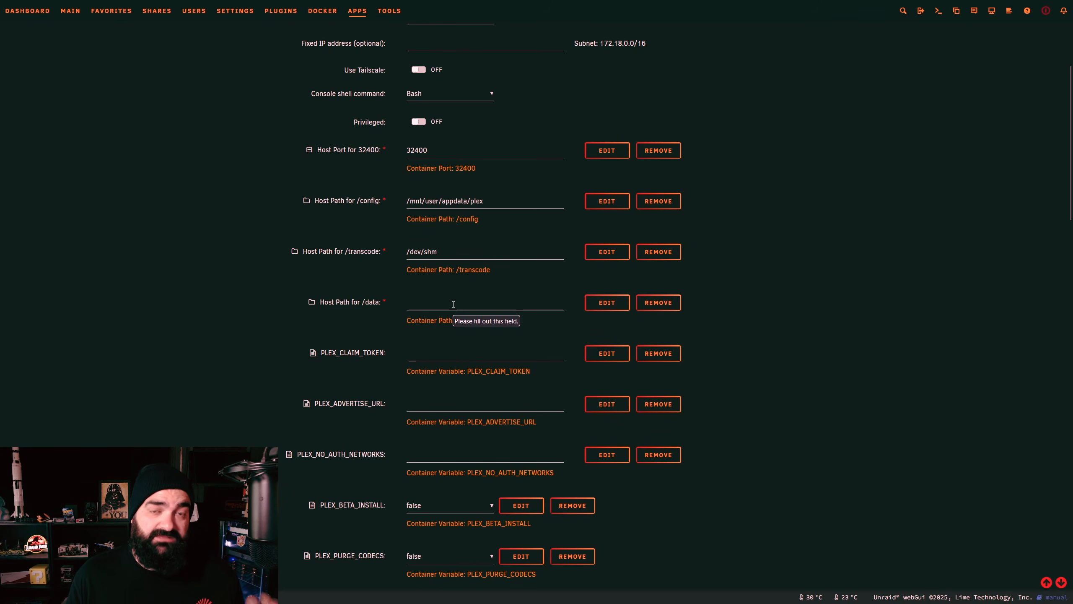
# Step: Pick media > media so the /data host path becomes /mnt/user/media/media/
pyautogui.click(454, 304)
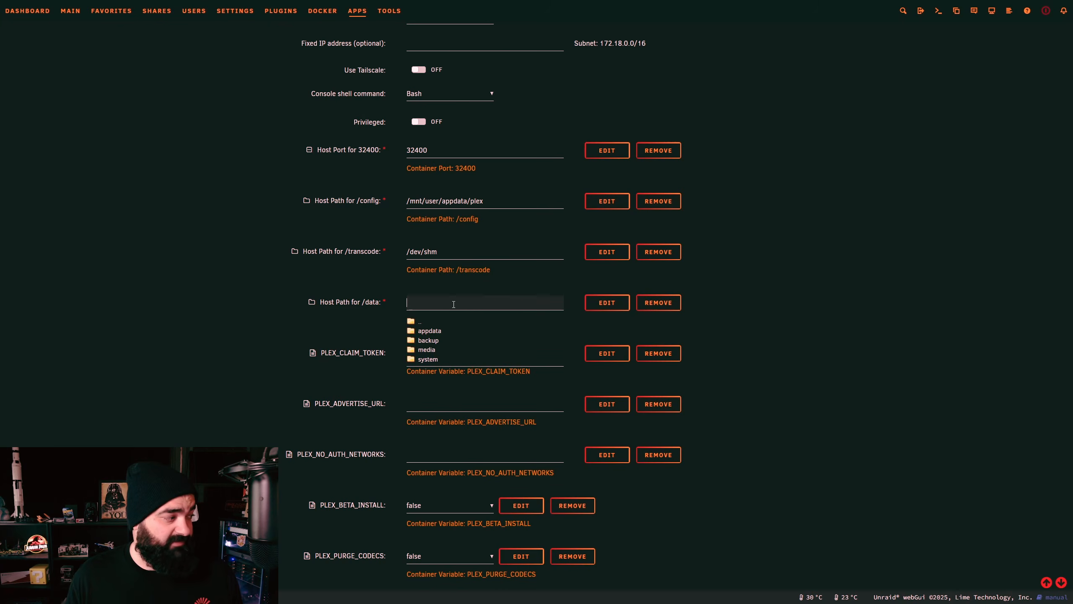
pyautogui.click(427, 350)
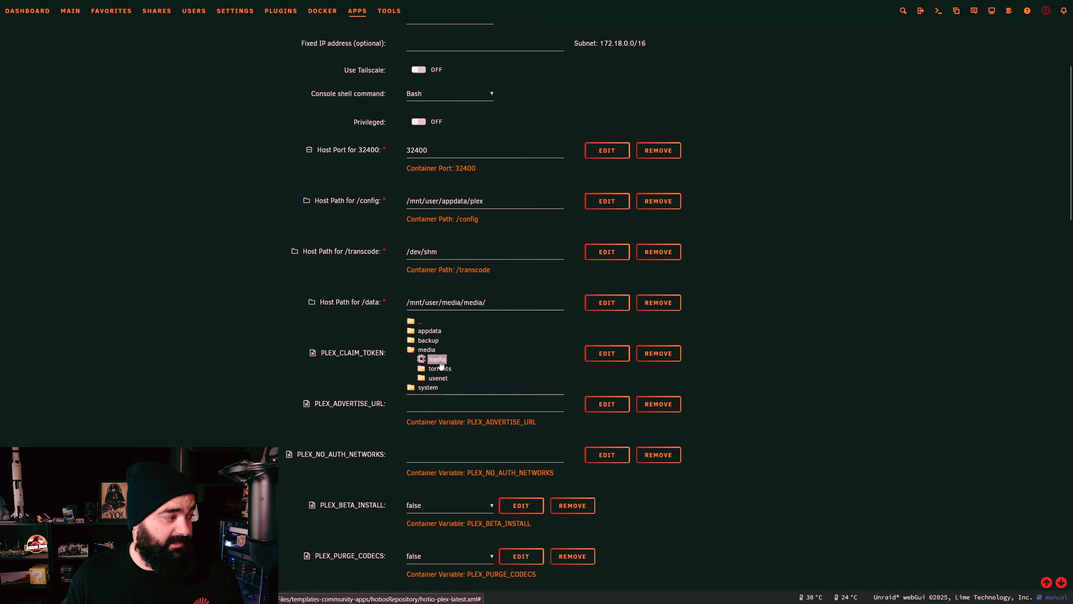
pyautogui.click(437, 359)
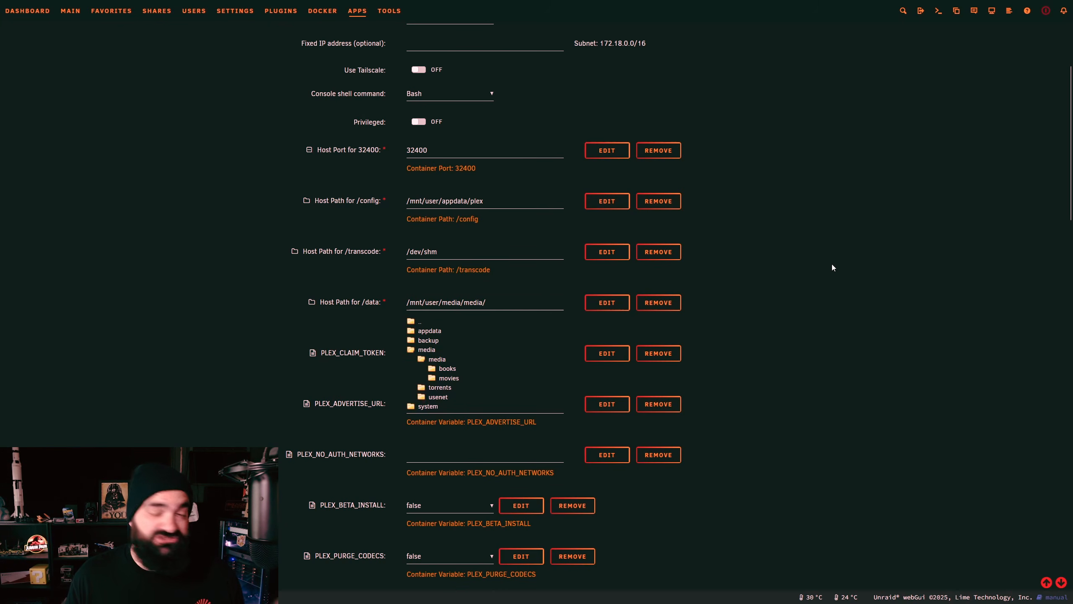
pyautogui.click(437, 303)
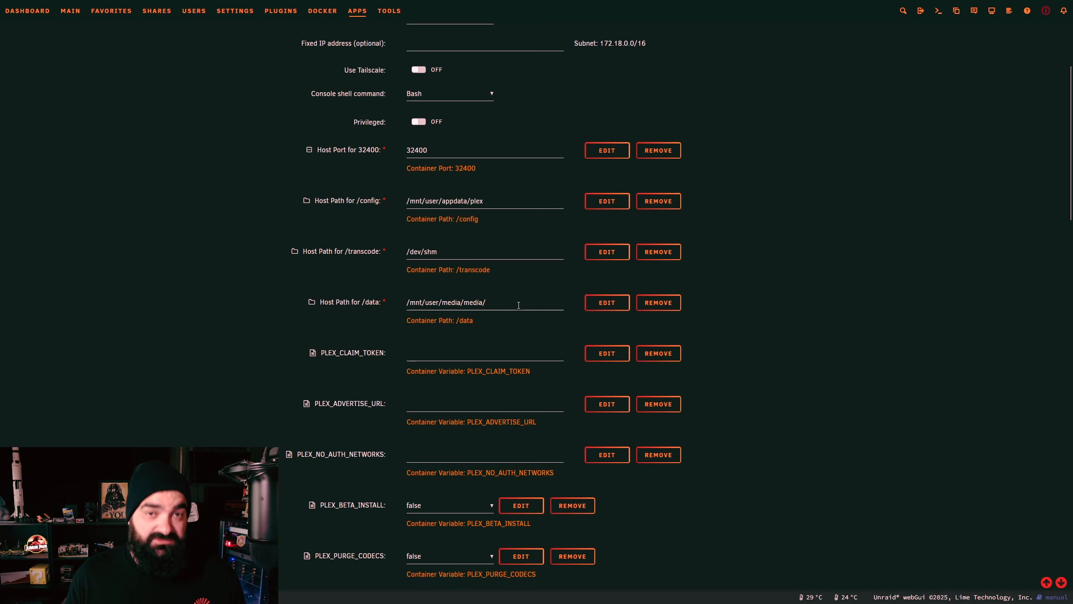
pyautogui.scroll(-1, 704, 277)
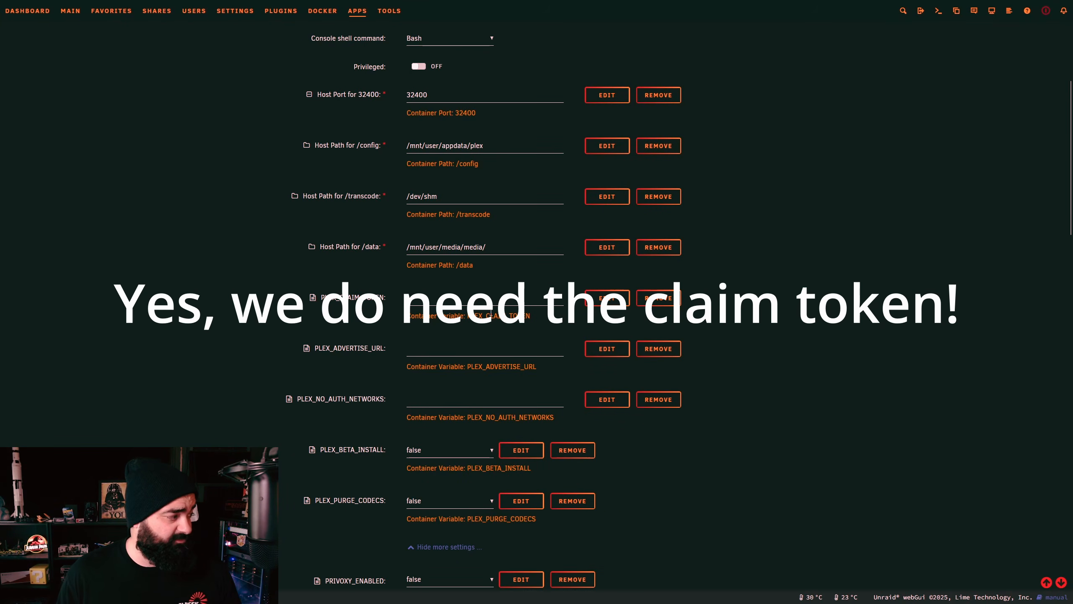
pyautogui.scroll(-5, 496, 312)
# Step: Remove the Privoxy, Unbound and VPN_* variables, leaving PUID 99, PGID 100 and UMASK 002
pyautogui.click(573, 304)
pyautogui.click(573, 304)
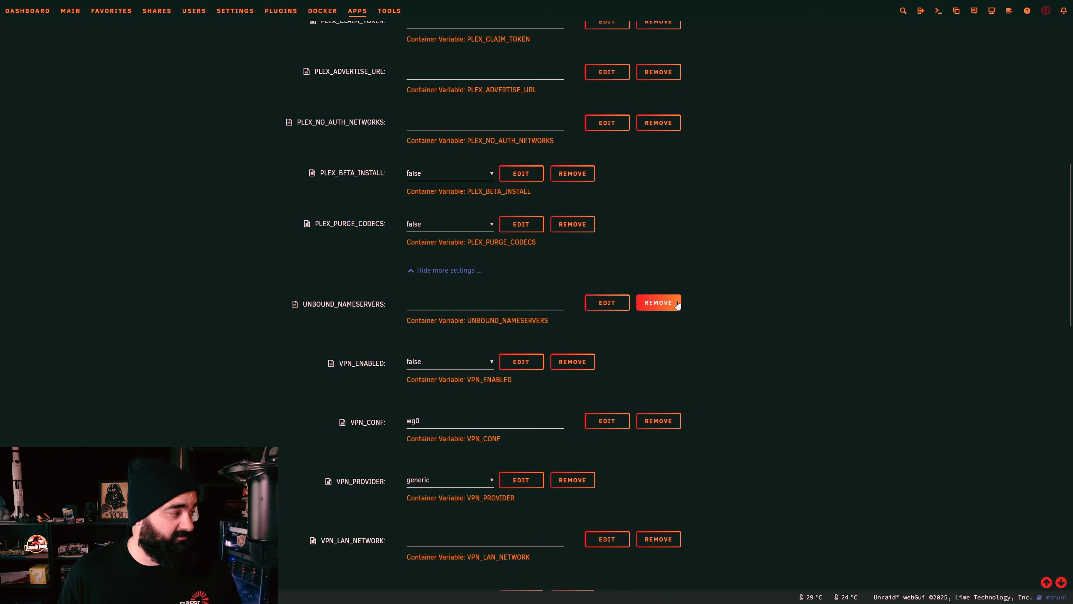
pyautogui.click(677, 305)
pyautogui.click(591, 303)
pyautogui.click(656, 308)
pyautogui.click(573, 303)
pyautogui.click(659, 303)
pyautogui.click(572, 303)
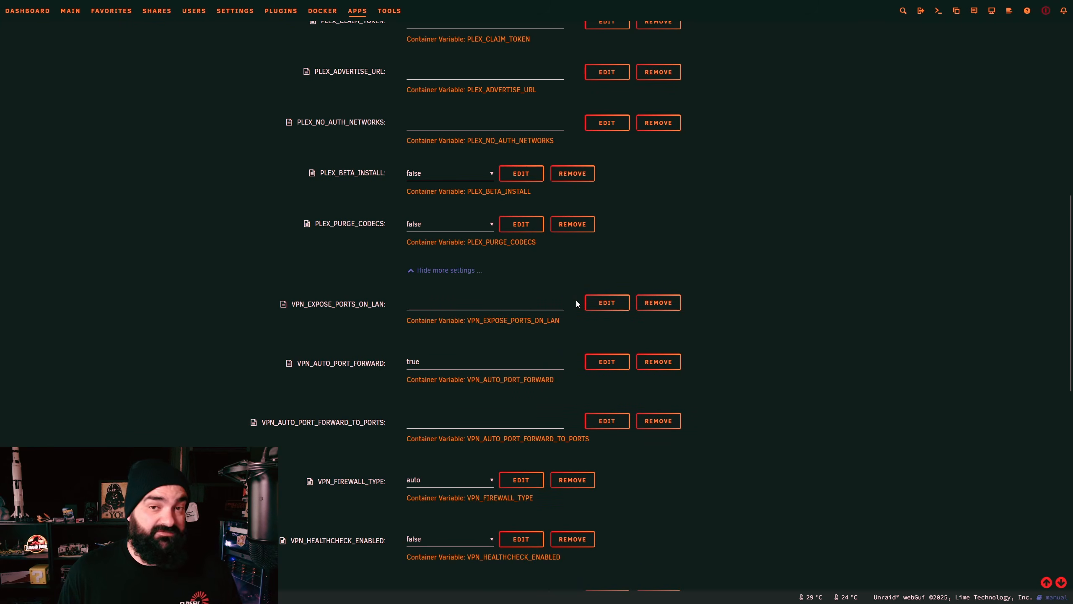
pyautogui.click(657, 305)
pyautogui.click(654, 304)
pyautogui.click(654, 304)
pyautogui.click(573, 303)
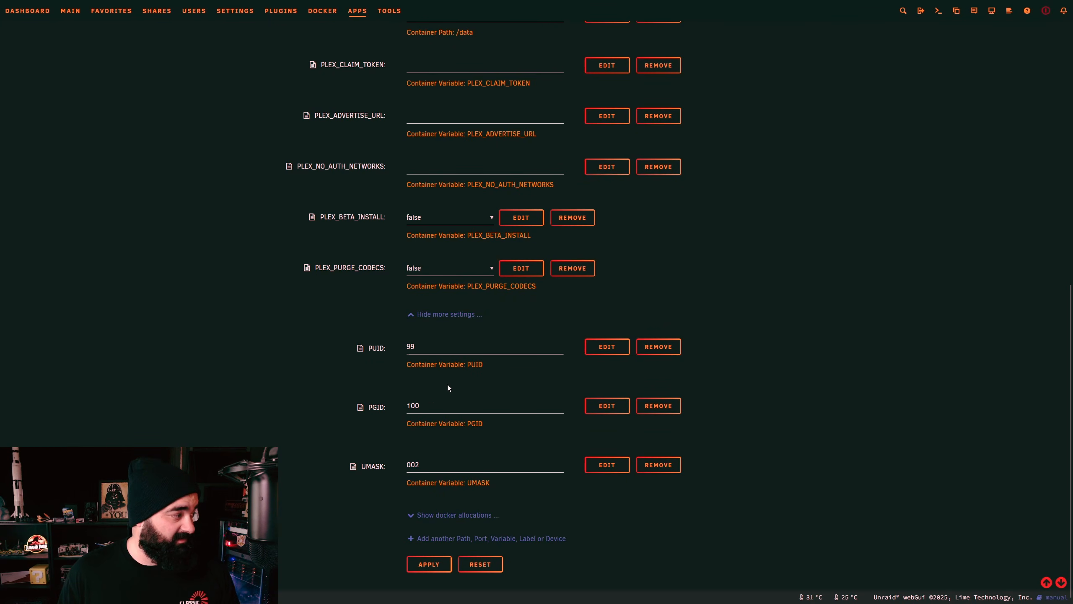
# Step: In Advanced View, clear the plex Extra Parameters value
pyautogui.scroll(20, 448, 388)
pyautogui.click(1023, 82)
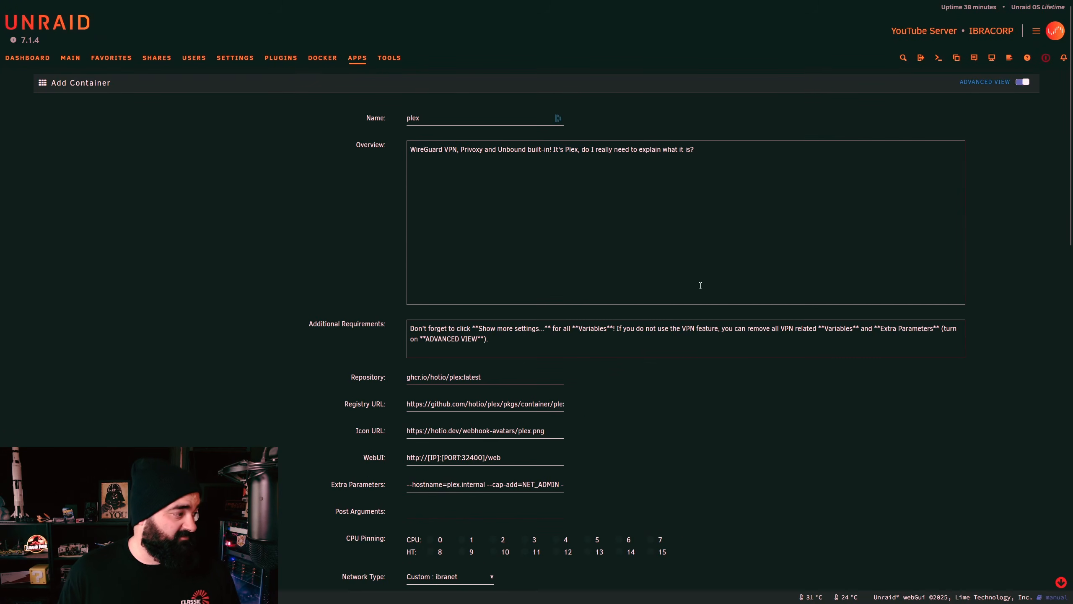
pyautogui.scroll(-3, 742, 262)
pyautogui.moveTo(407, 373); pyautogui.dragTo(633, 370)
pyautogui.press('BackSpace')
pyautogui.scroll(-10, 729, 331)
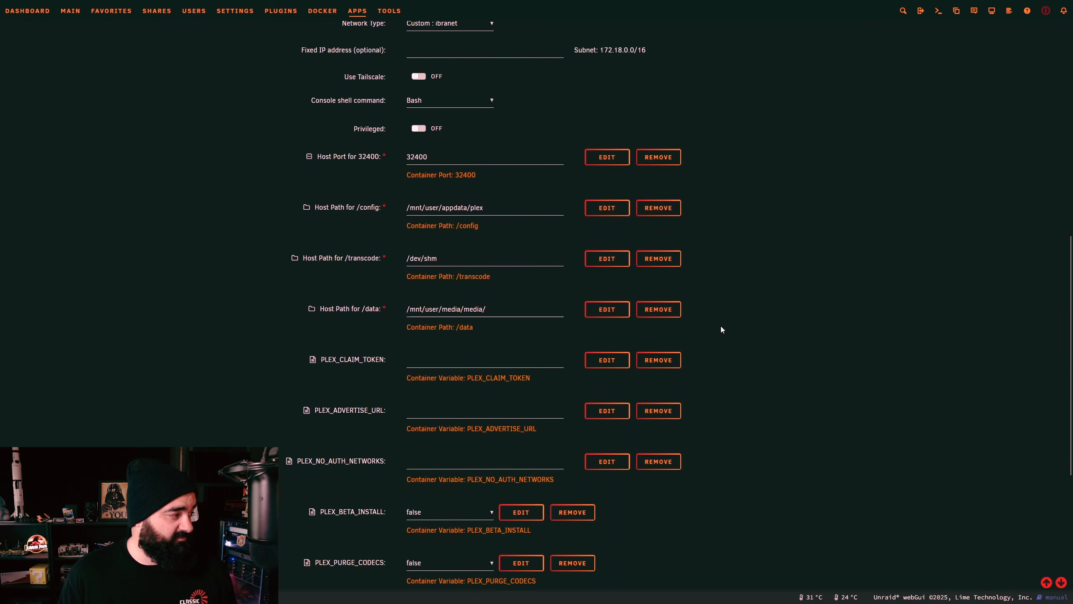
pyautogui.scroll(-8, 697, 272)
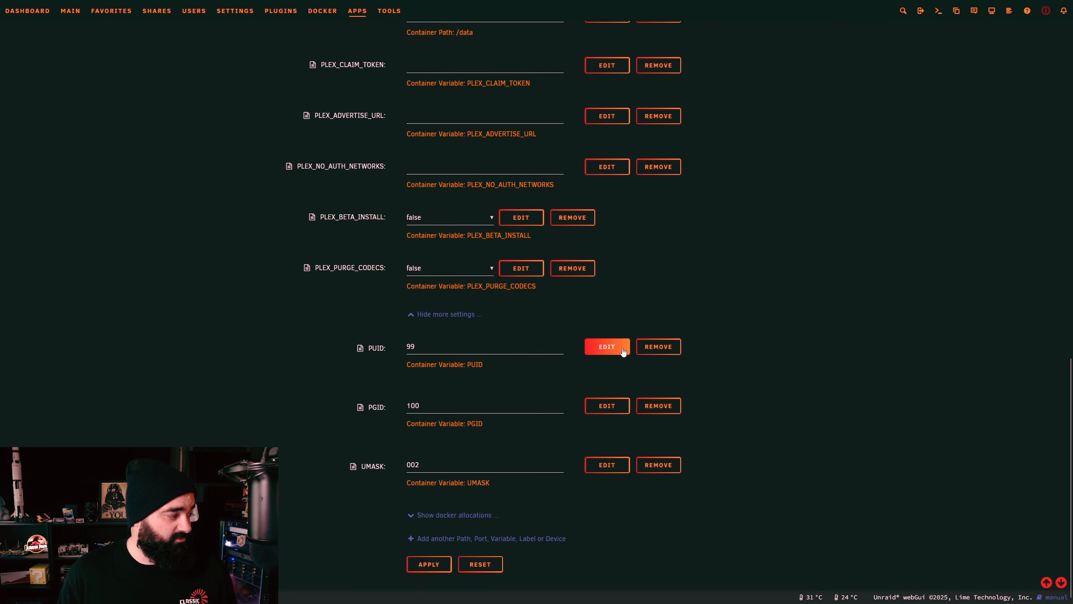
# Step: Add a Device entry named Intel GPU with value /dev/dri to the plex template
pyautogui.click(442, 539)
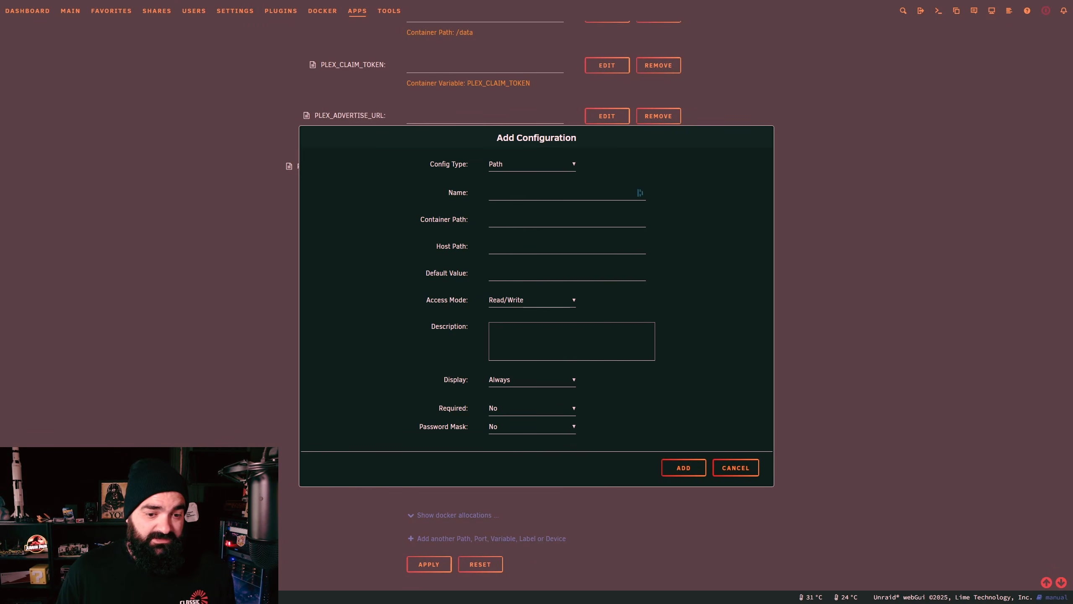
pyautogui.click(519, 164)
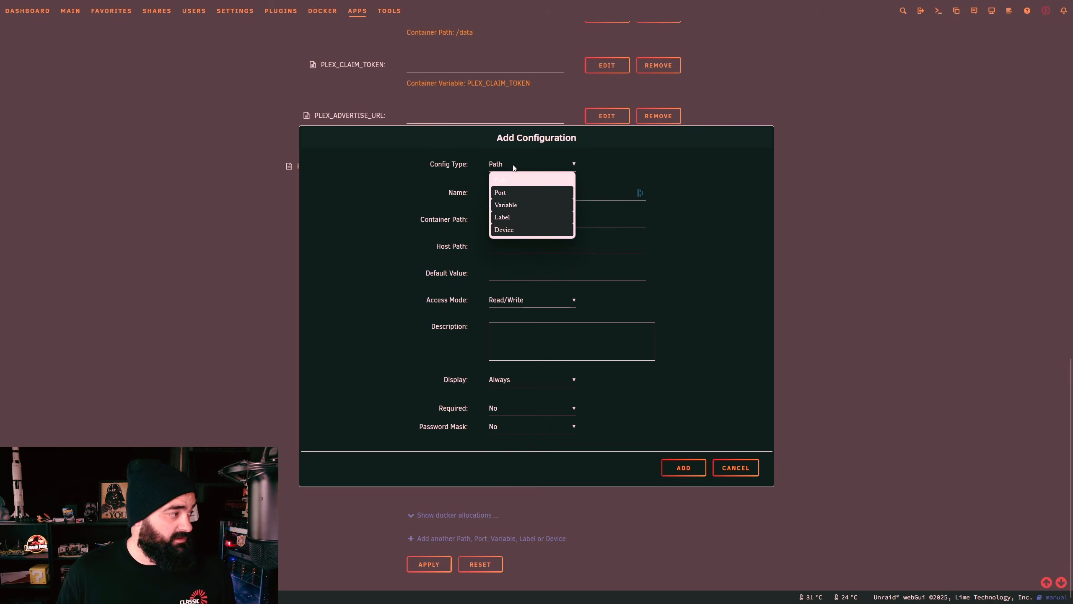
pyautogui.click(519, 220)
pyautogui.click(514, 192)
pyautogui.write('Intel GPU')
pyautogui.press('Tab')
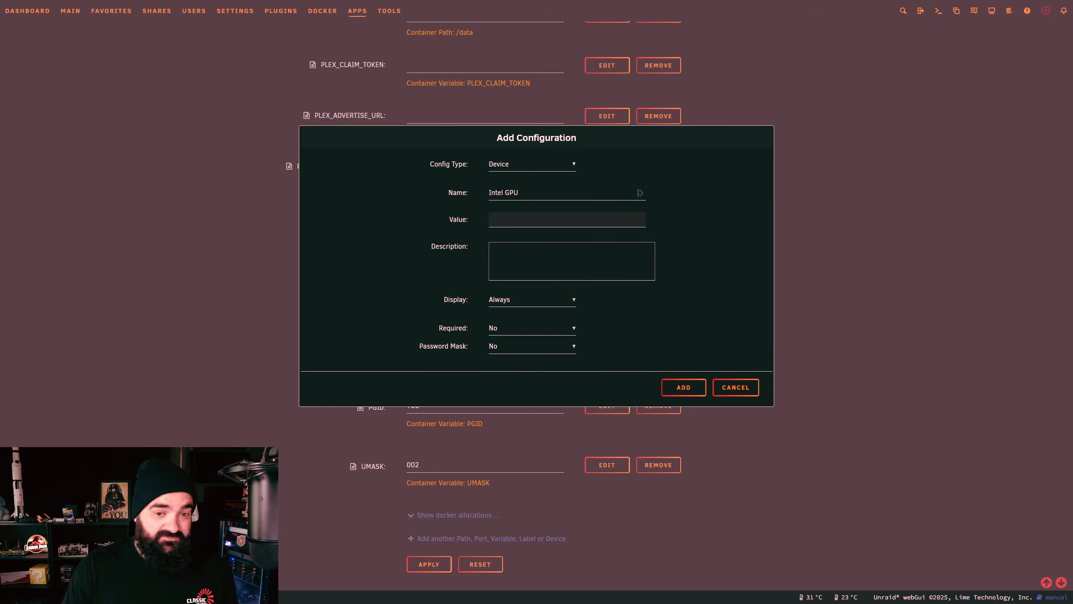
pyautogui.write('/dev/dri/')
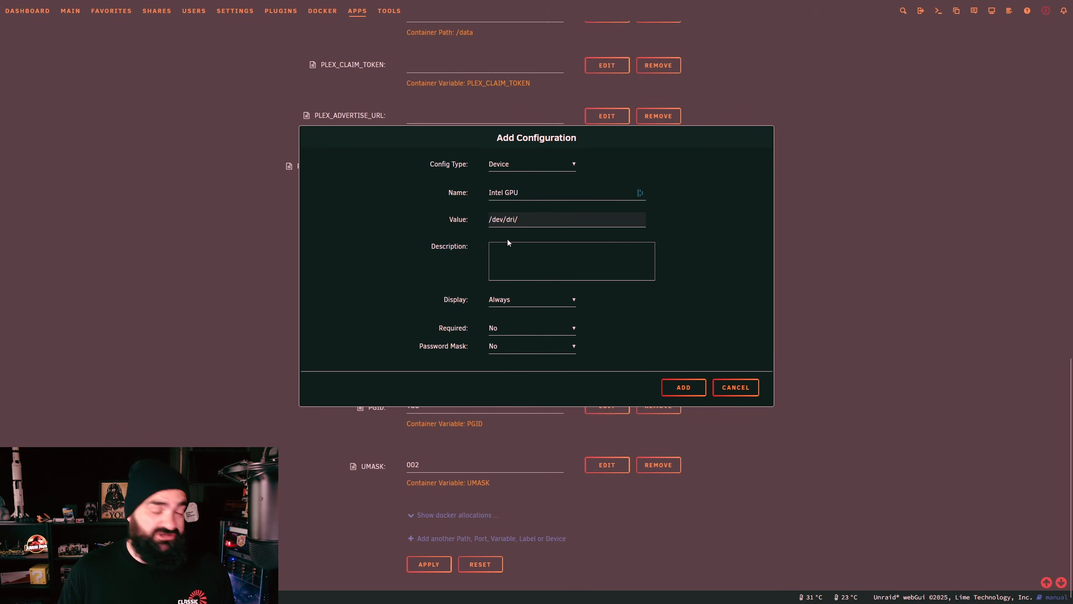
pyautogui.click(685, 385)
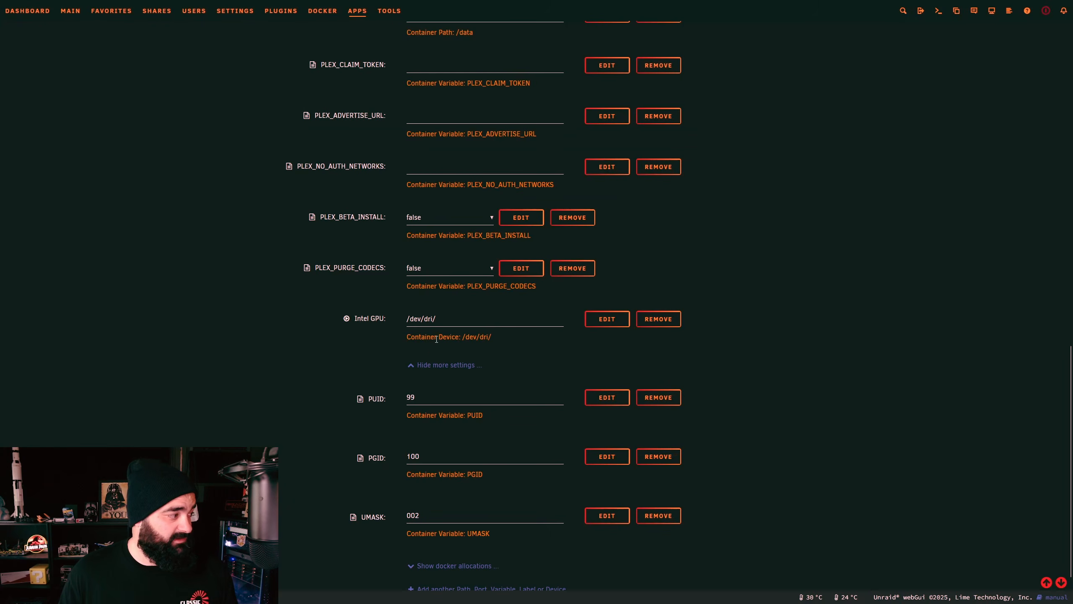
# Step: Hide extra settings, create the plex container from ghcr.io/hotio/plex:latest, and close the output
pyautogui.click(461, 366)
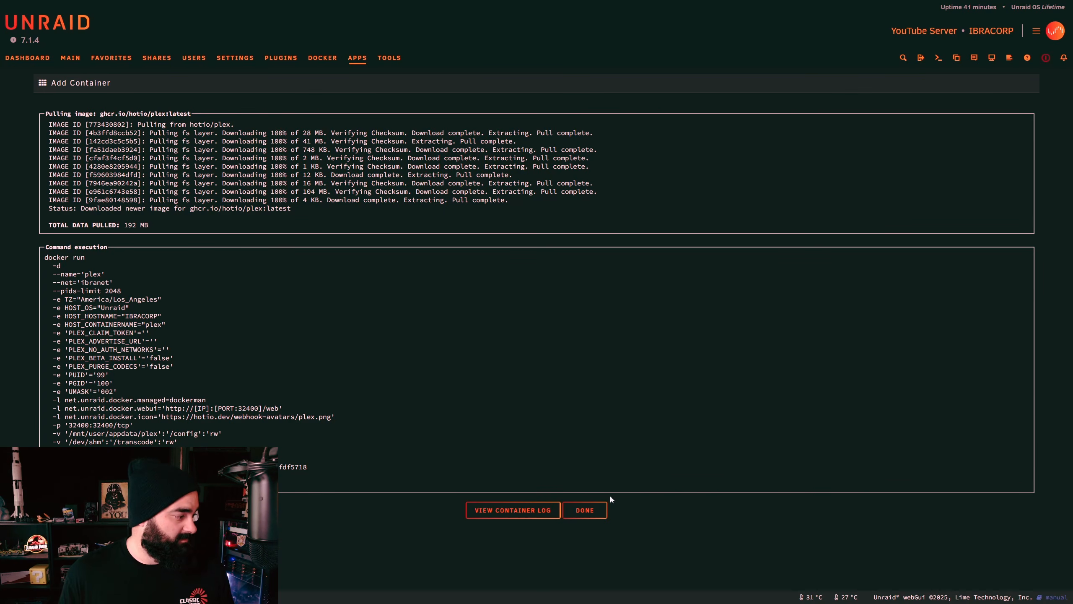
pyautogui.click(591, 510)
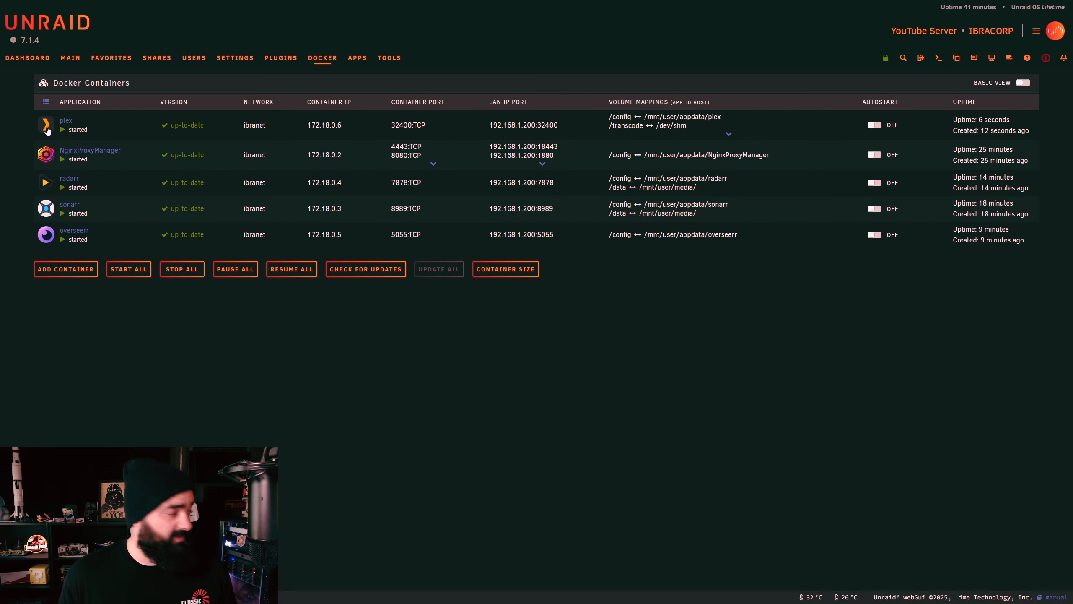
# Step: Open the plex WebUI and copy the claim code from Plex's claim page
pyautogui.click(47, 127)
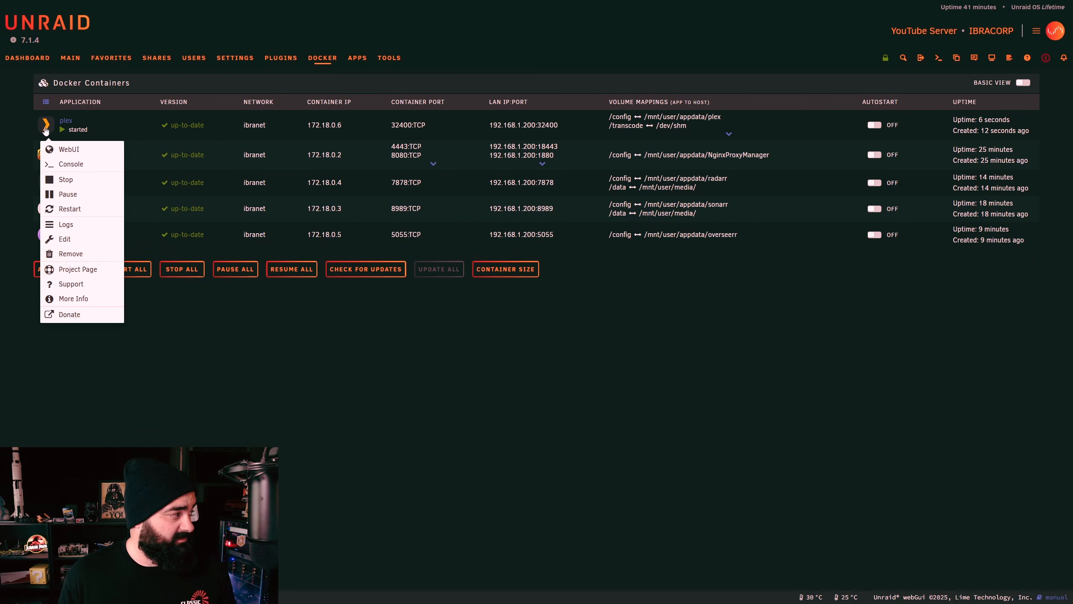
pyautogui.click(53, 153)
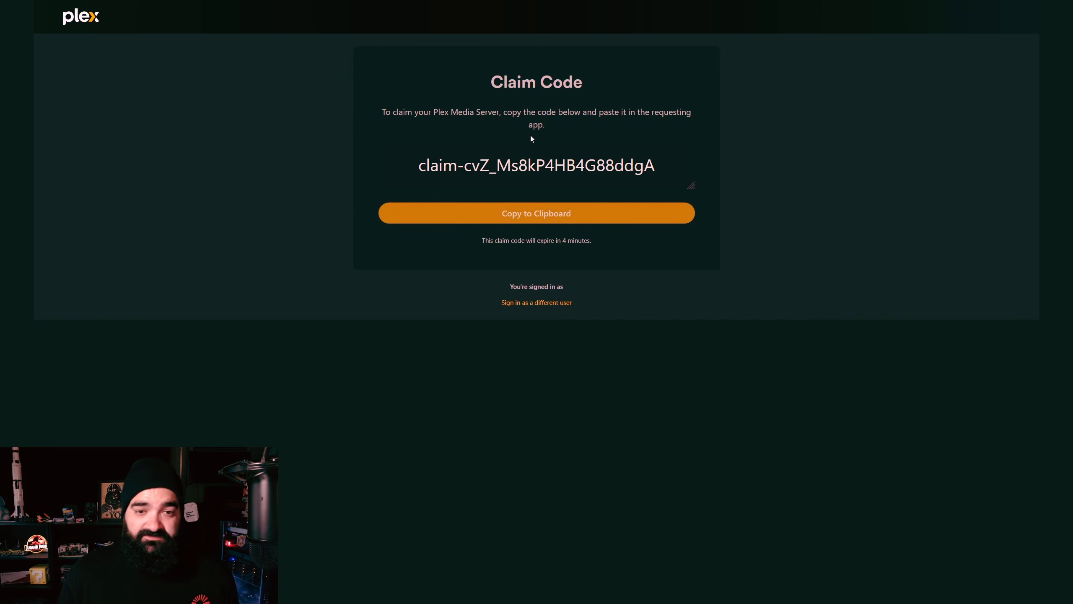
pyautogui.moveTo(413, 166); pyautogui.dragTo(656, 165)
pyautogui.hotkey('ctrl', 'c')
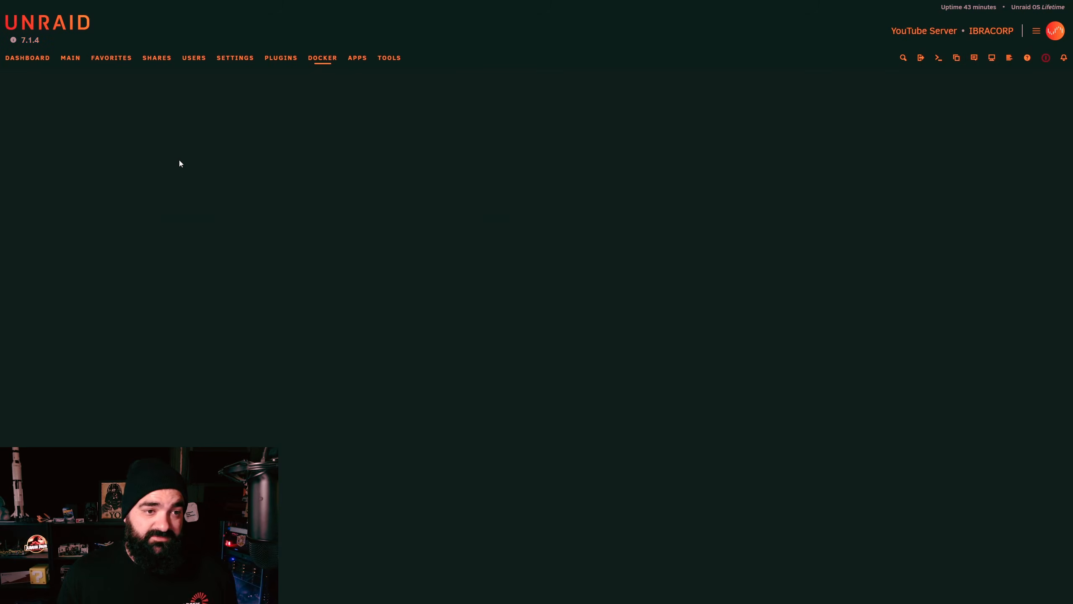
pyautogui.scroll(-3, 454, 361)
# Step: Paste the claim code into PLEX_CLAIM_TOKEN, update the container, and launch the Plex WebUI
pyautogui.scroll(-1, 454, 360)
pyautogui.click(412, 411)
pyautogui.hotkey('ctrl', 'v')
pyautogui.click(749, 443)
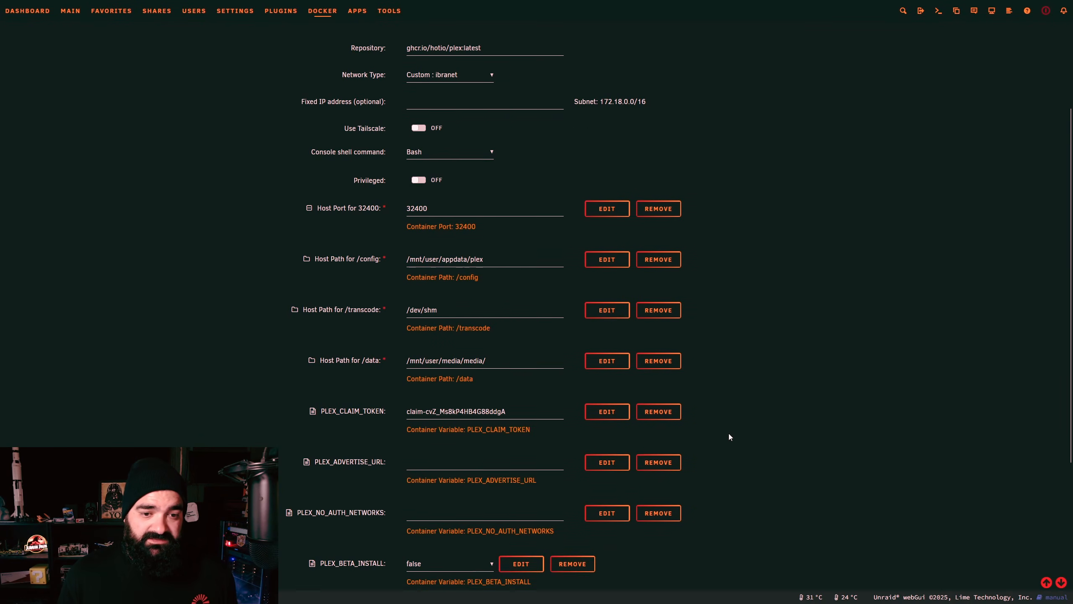
pyautogui.scroll(-5, 730, 434)
pyautogui.click(429, 565)
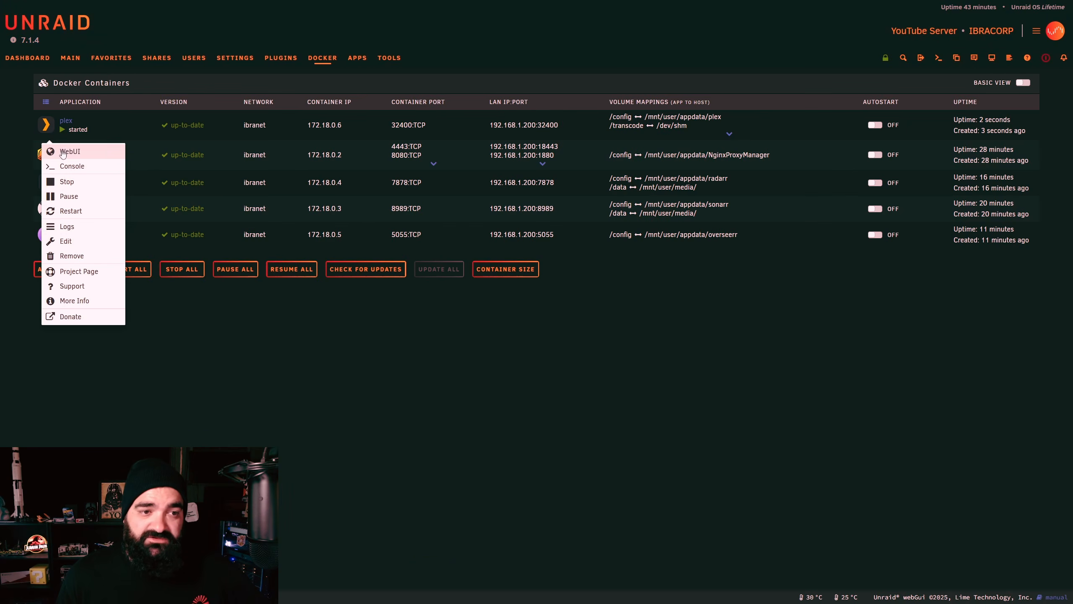
pyautogui.click(62, 152)
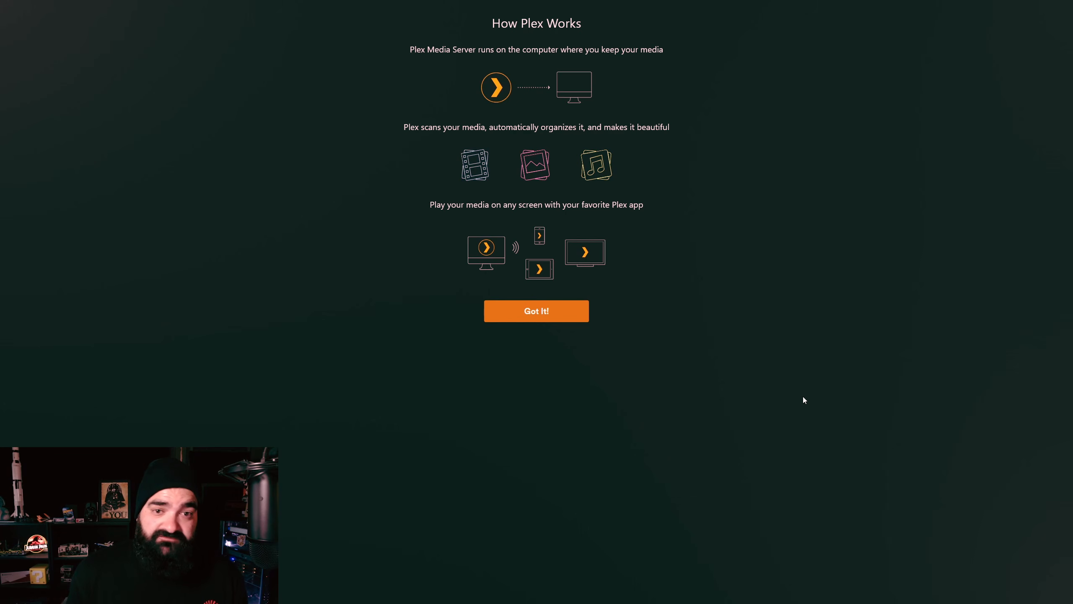
# Step: Dismiss the Plex introduction and name the server IBRACORP
pyautogui.click(556, 314)
pyautogui.write('IBRACORP')
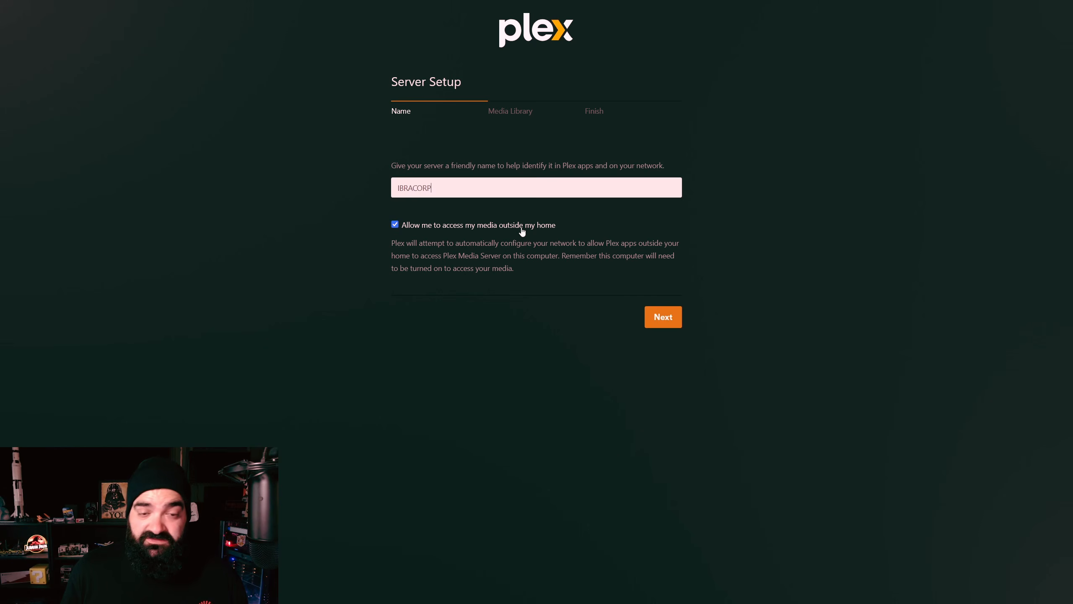
pyautogui.click(662, 317)
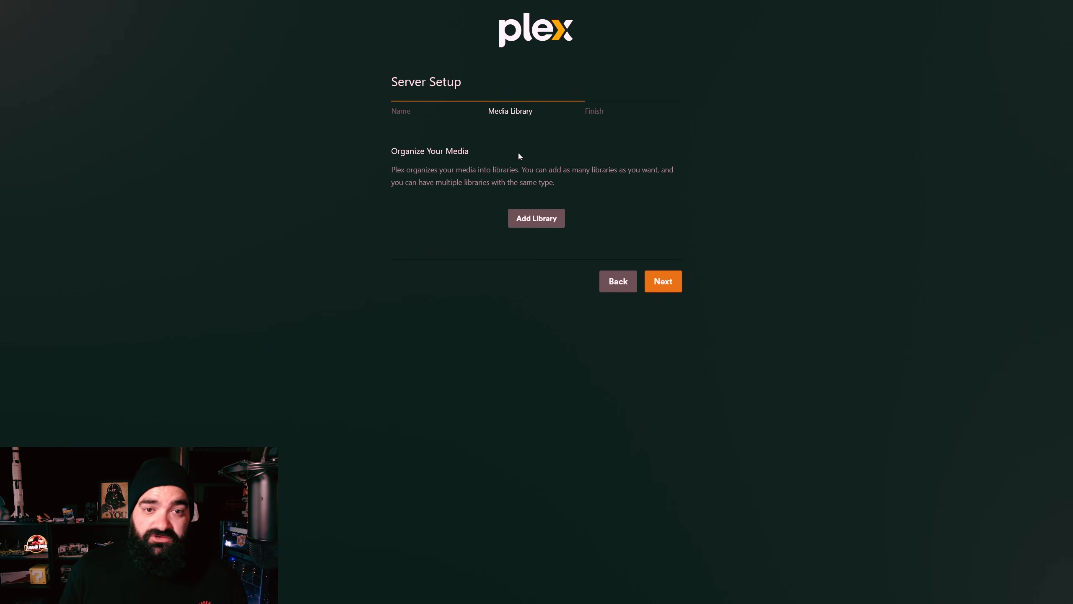
# Step: Create a Movies library pointing to the /data/movies folder
pyautogui.click(535, 223)
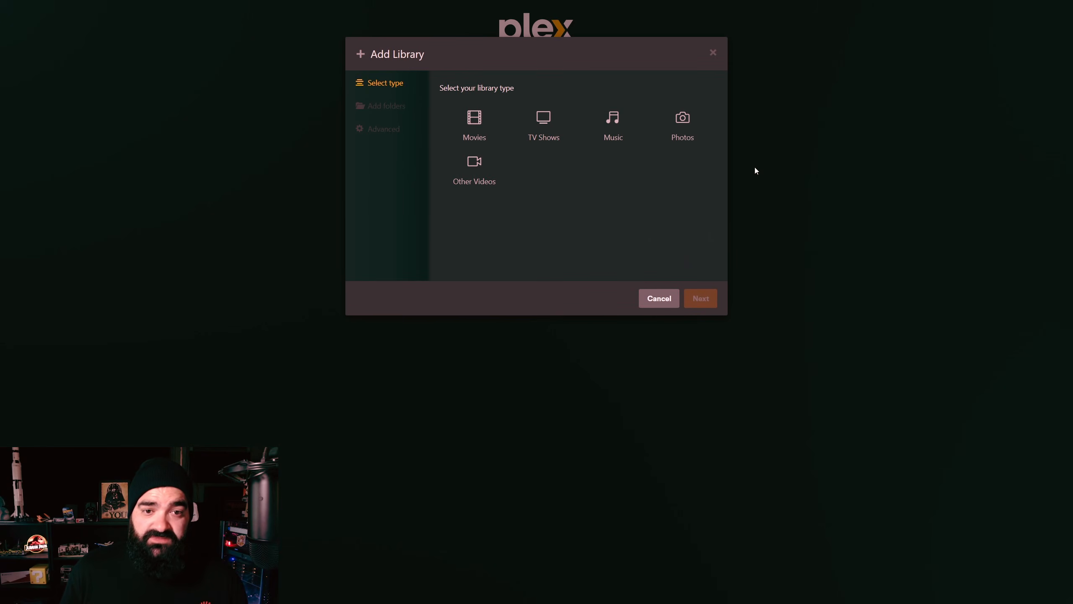
pyautogui.click(499, 126)
pyautogui.click(703, 298)
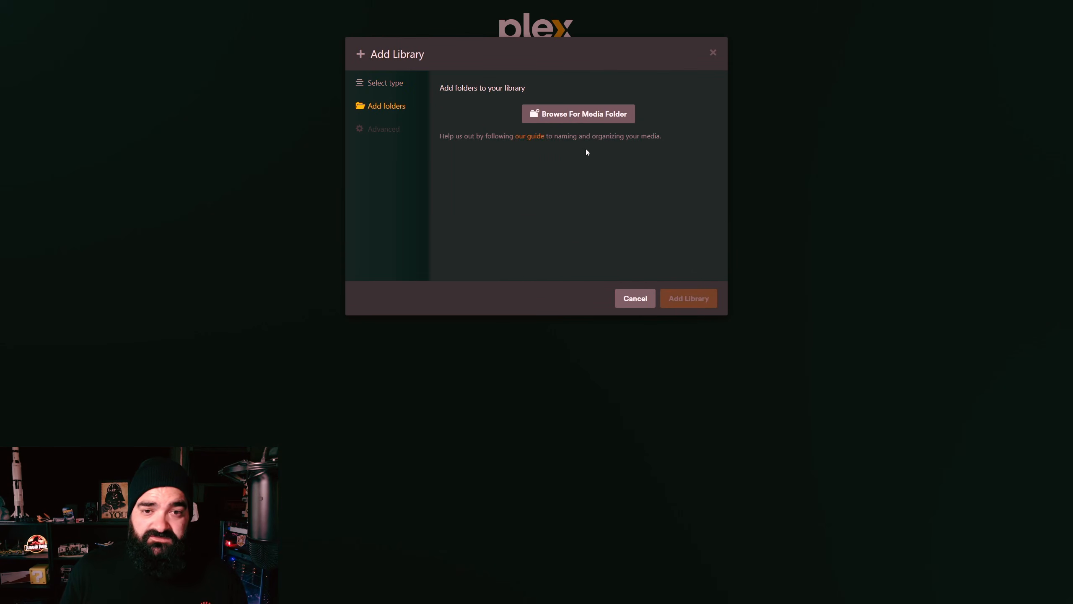
pyautogui.click(580, 120)
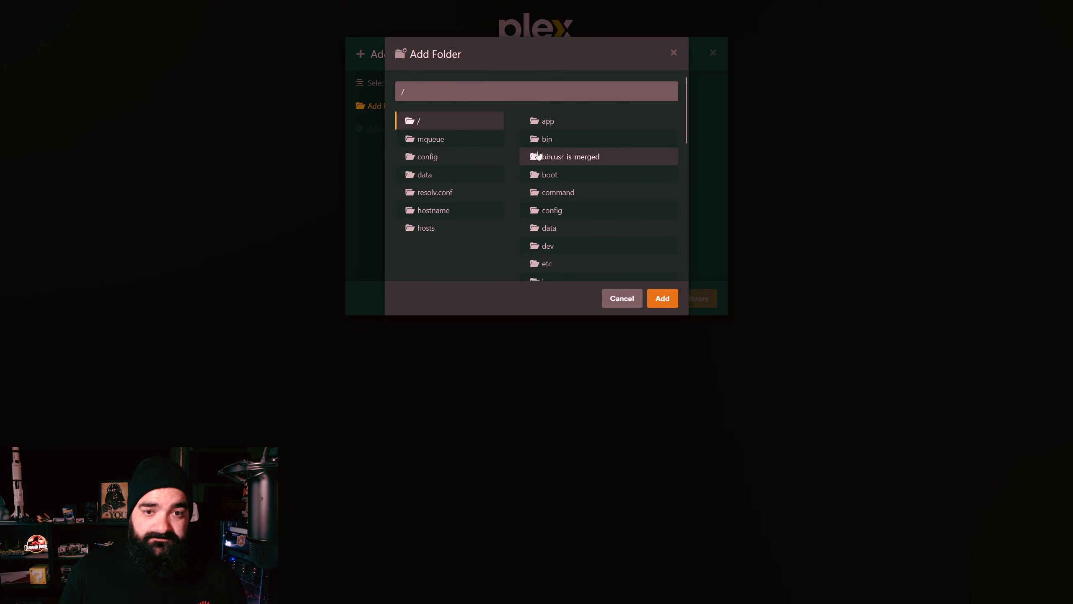
pyautogui.scroll(-1, 590, 184)
pyautogui.click(562, 171)
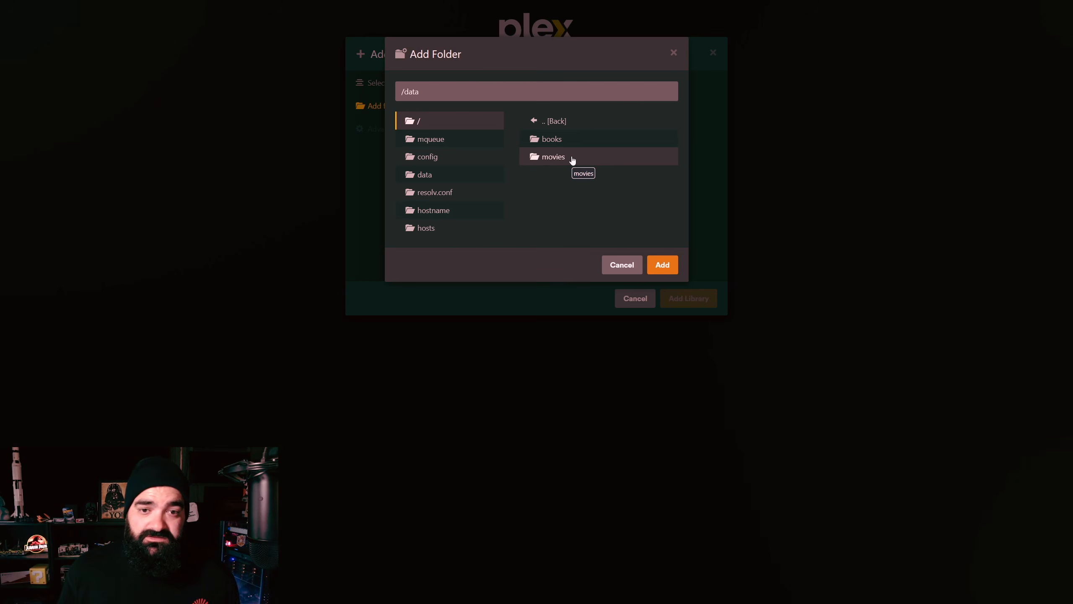
pyautogui.click(572, 159)
pyautogui.click(661, 265)
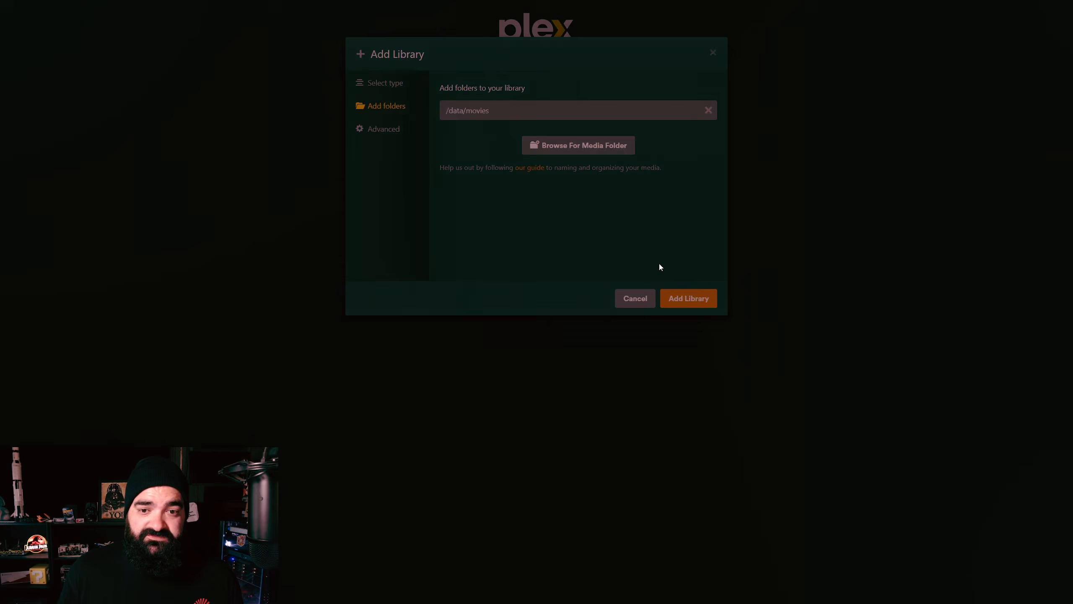
pyautogui.click(693, 300)
# Step: Confirm the library list and finish the Plex server setup
pyautogui.click(666, 330)
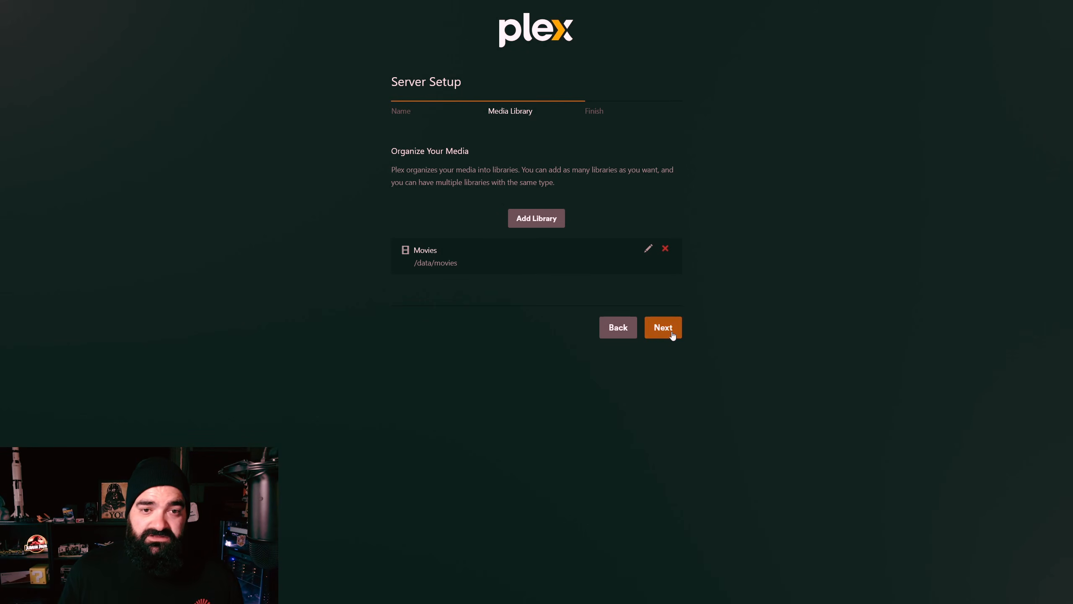
pyautogui.click(631, 320)
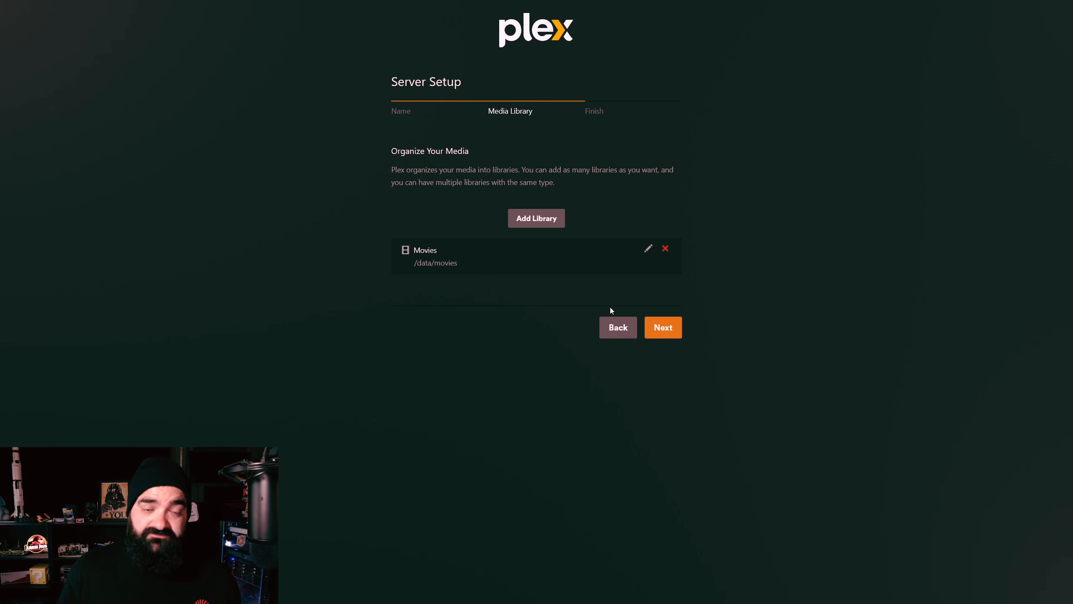
pyautogui.click(671, 333)
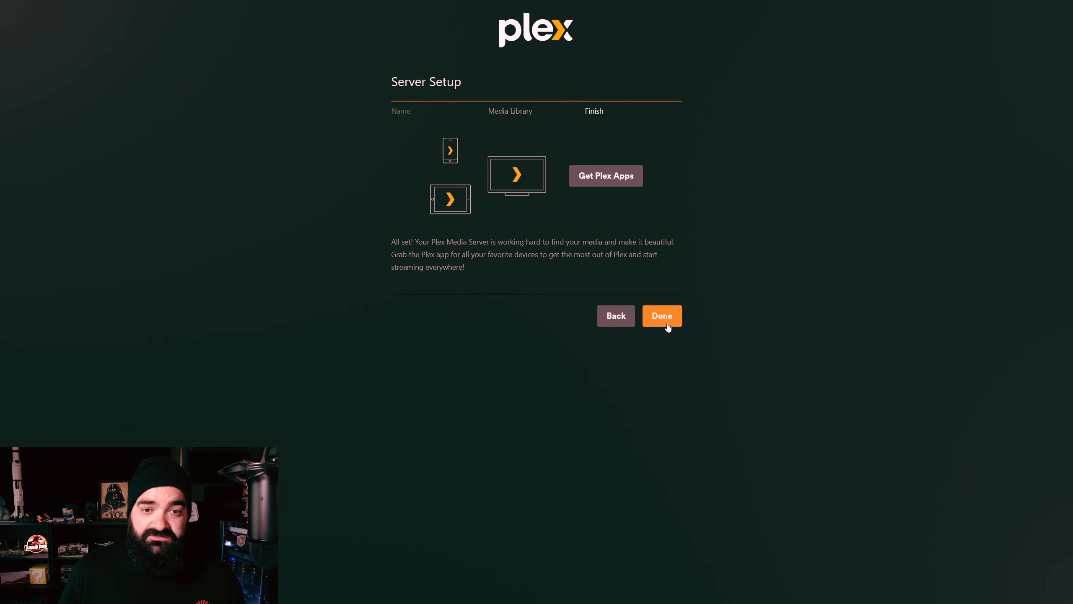
pyautogui.click(668, 321)
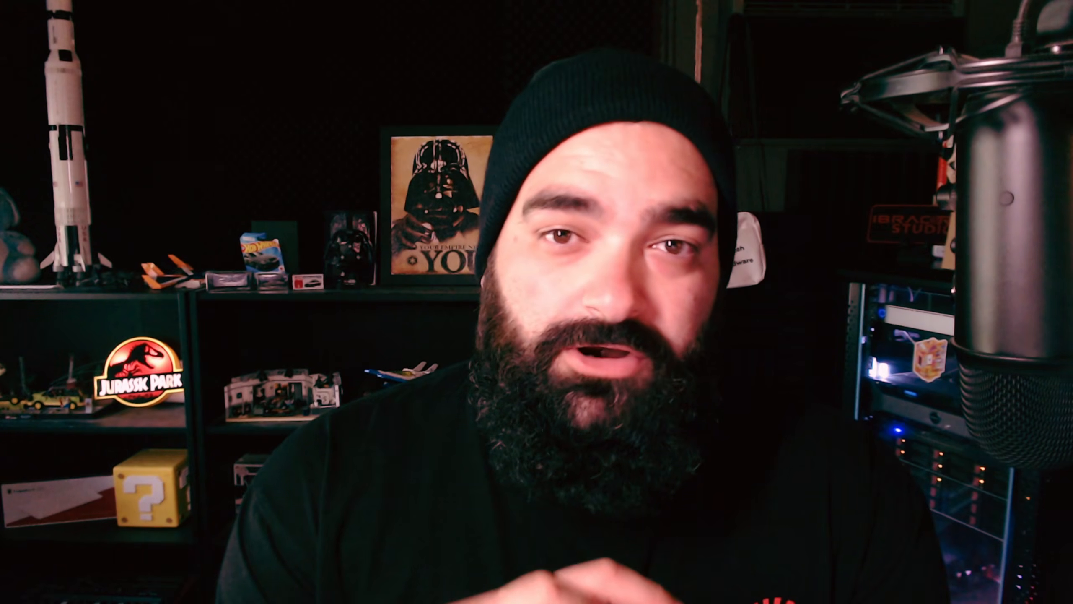